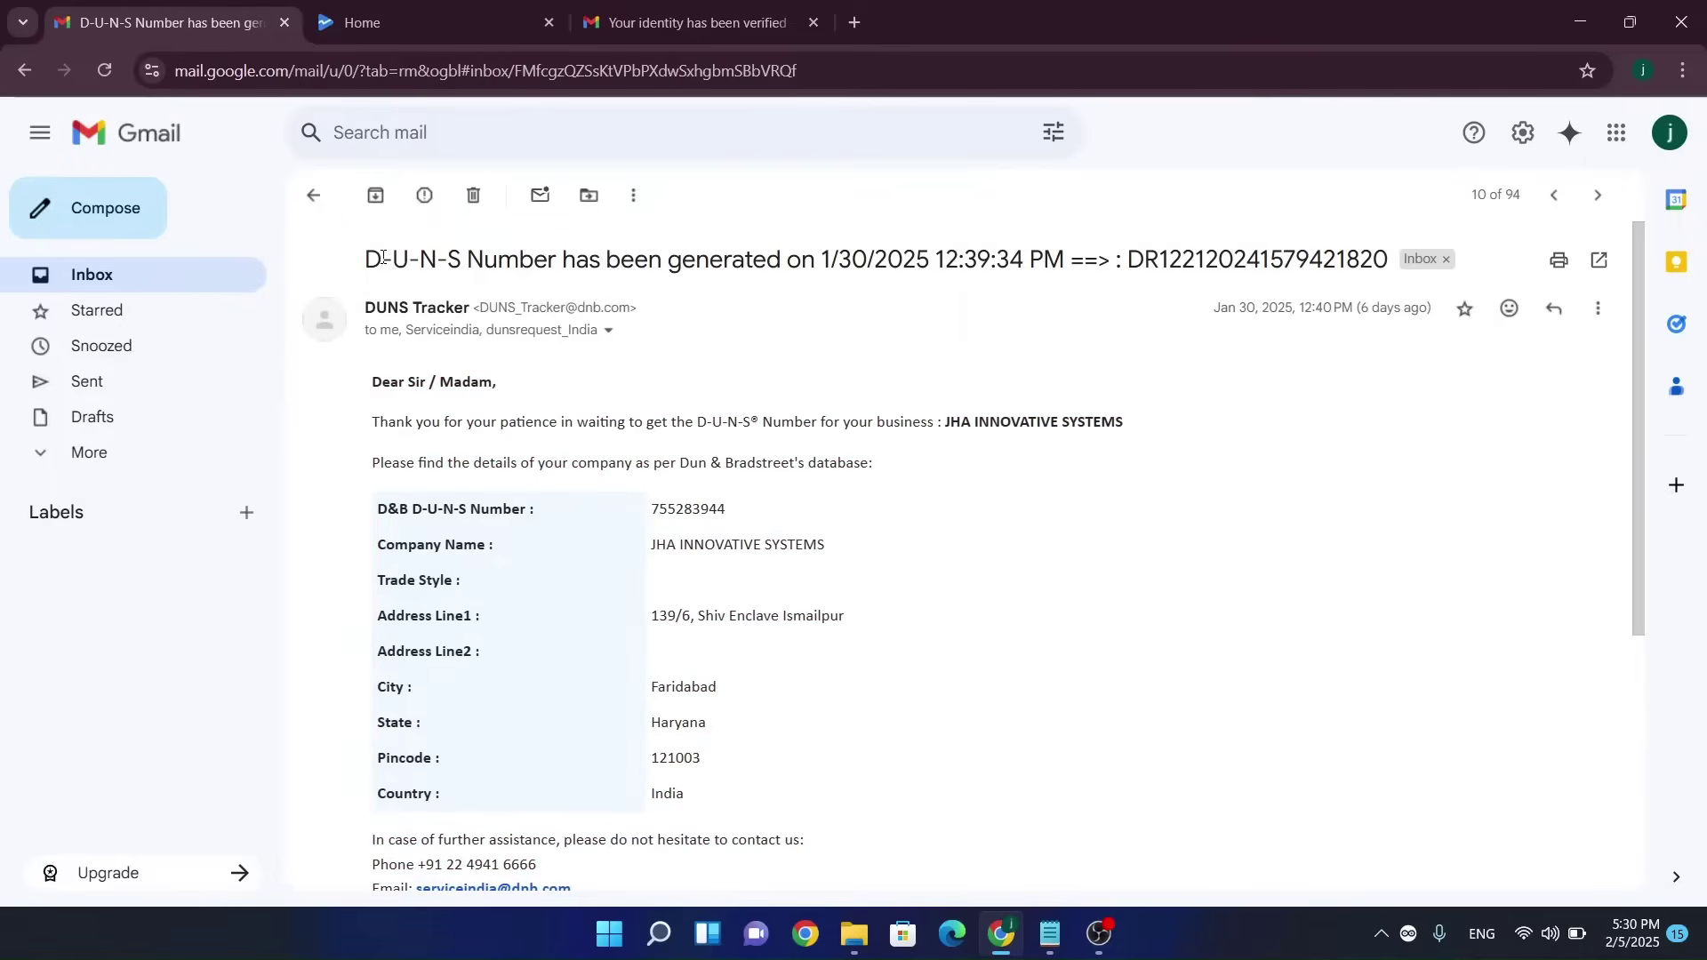
Read the 'Your identity has been verified' email, then show the Chrome profile list.
{"action": "left_click", "coordinate": [656, 6]}
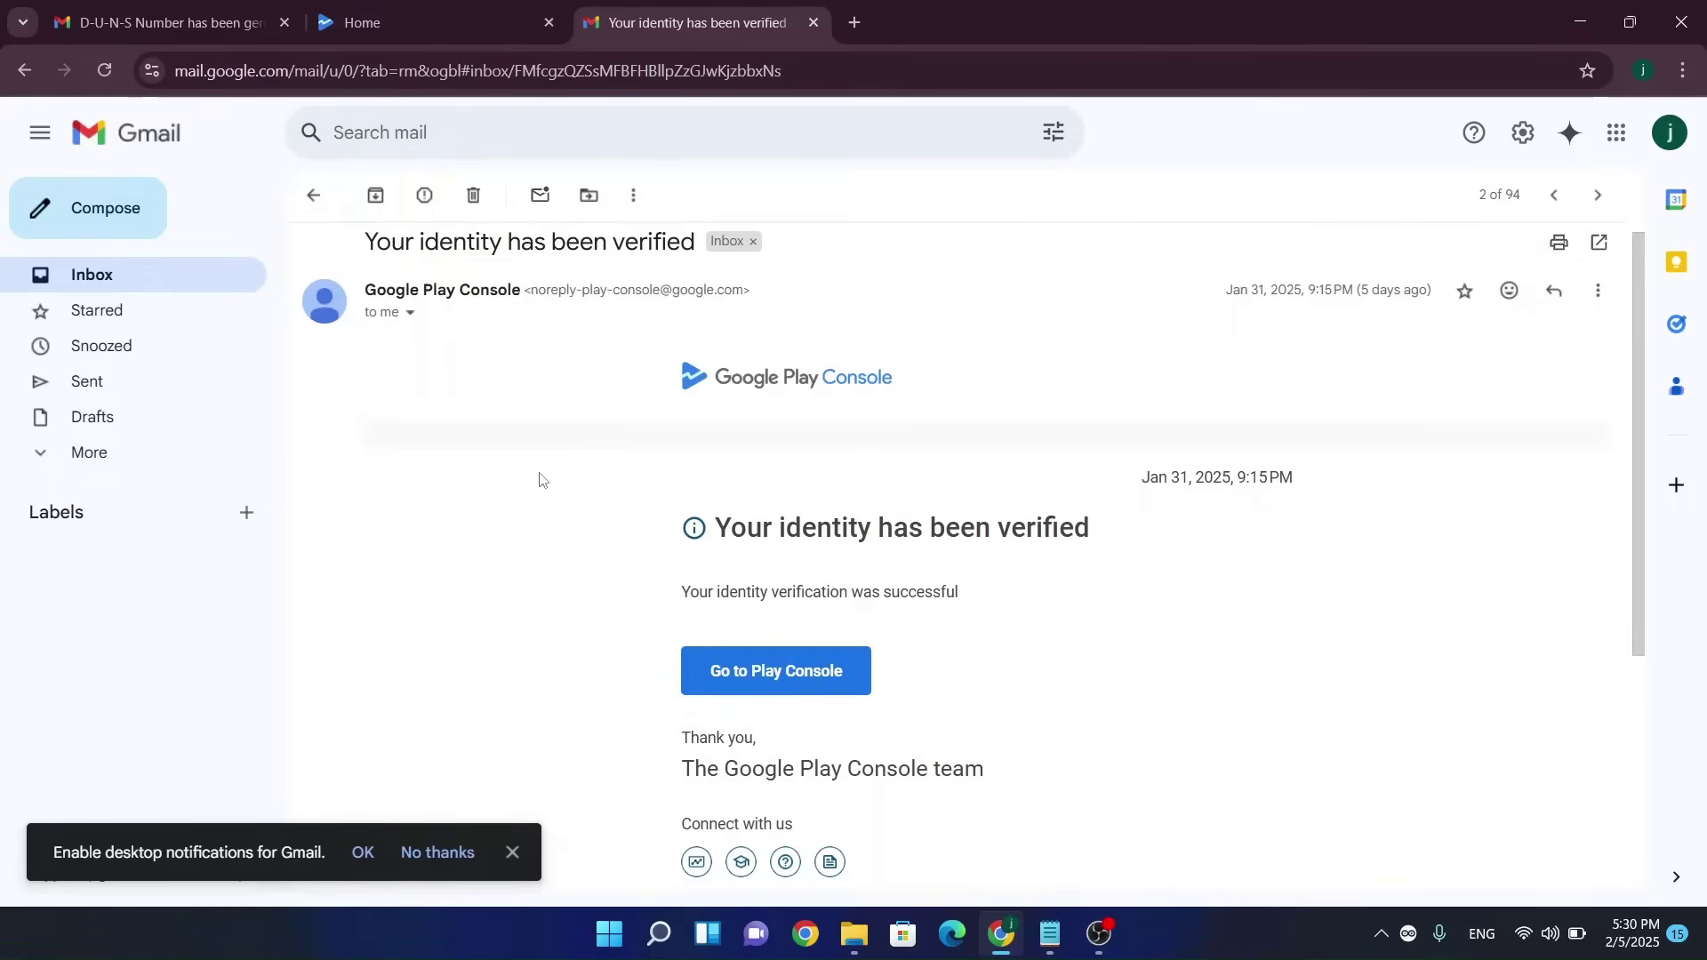
{"action": "scroll", "coordinate": [543, 481], "scroll_direction": "down", "scroll_amount": 1}
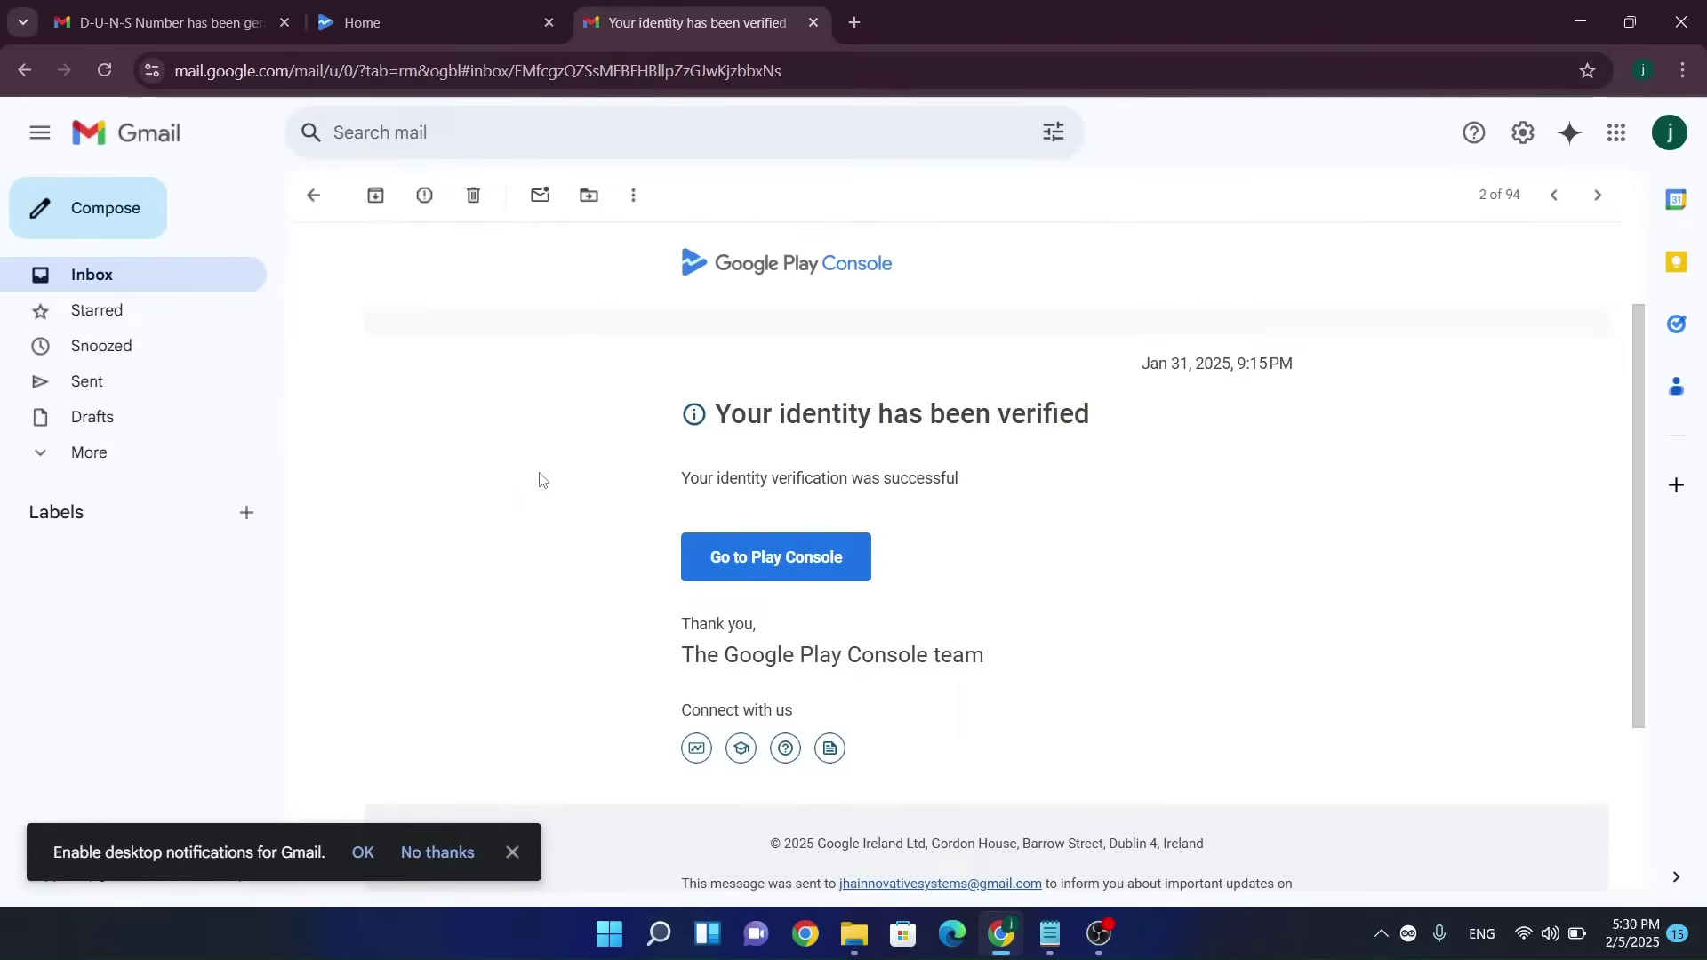
{"action": "left_click", "coordinate": [1644, 70]}
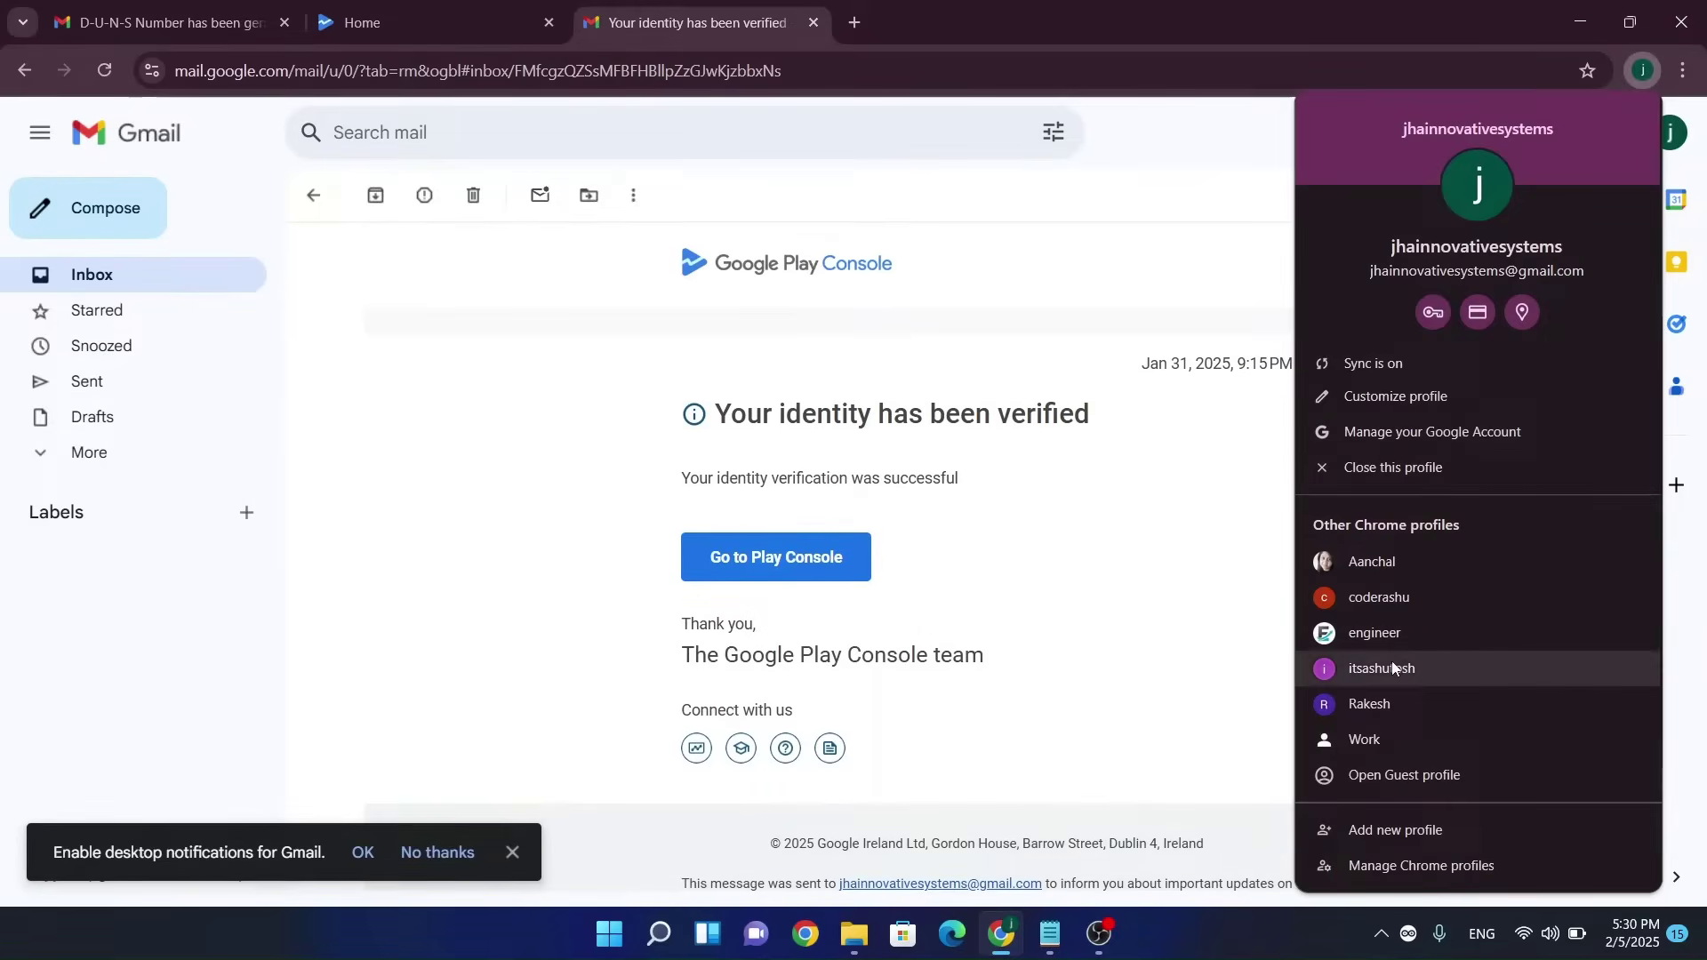
Switch Chrome profiles, search 'google play console' and open the sponsored Play Console signup link.
{"action": "left_click", "coordinate": [1391, 665]}
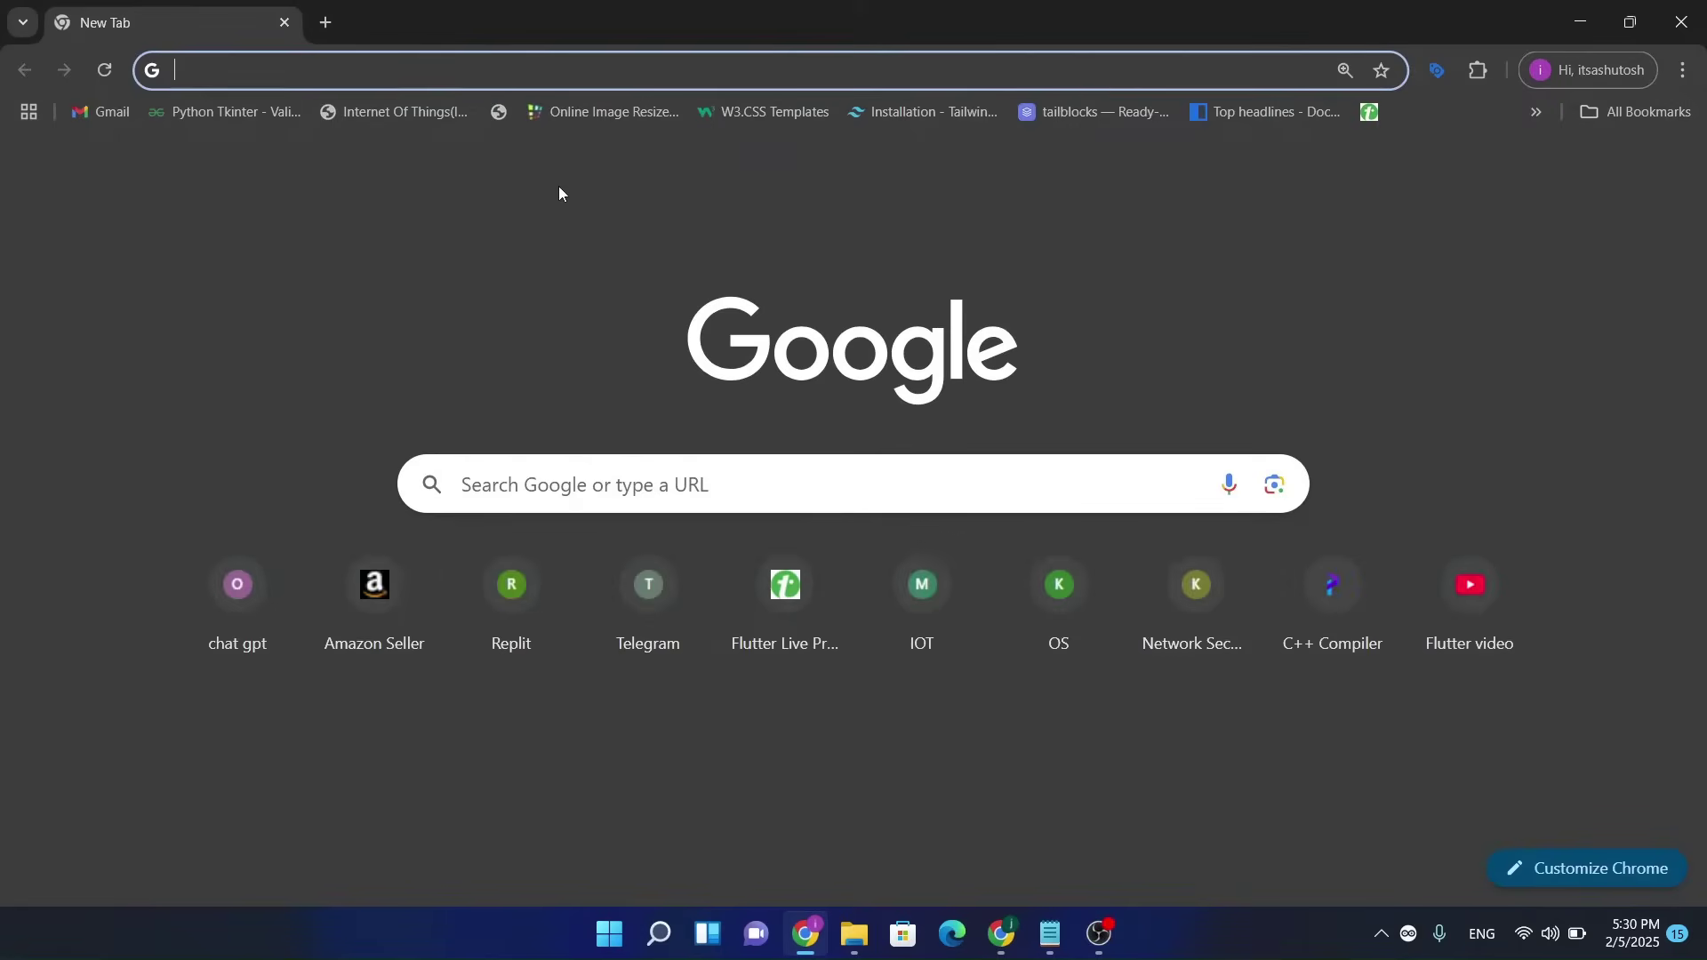
{"action": "left_click", "coordinate": [520, 183]}
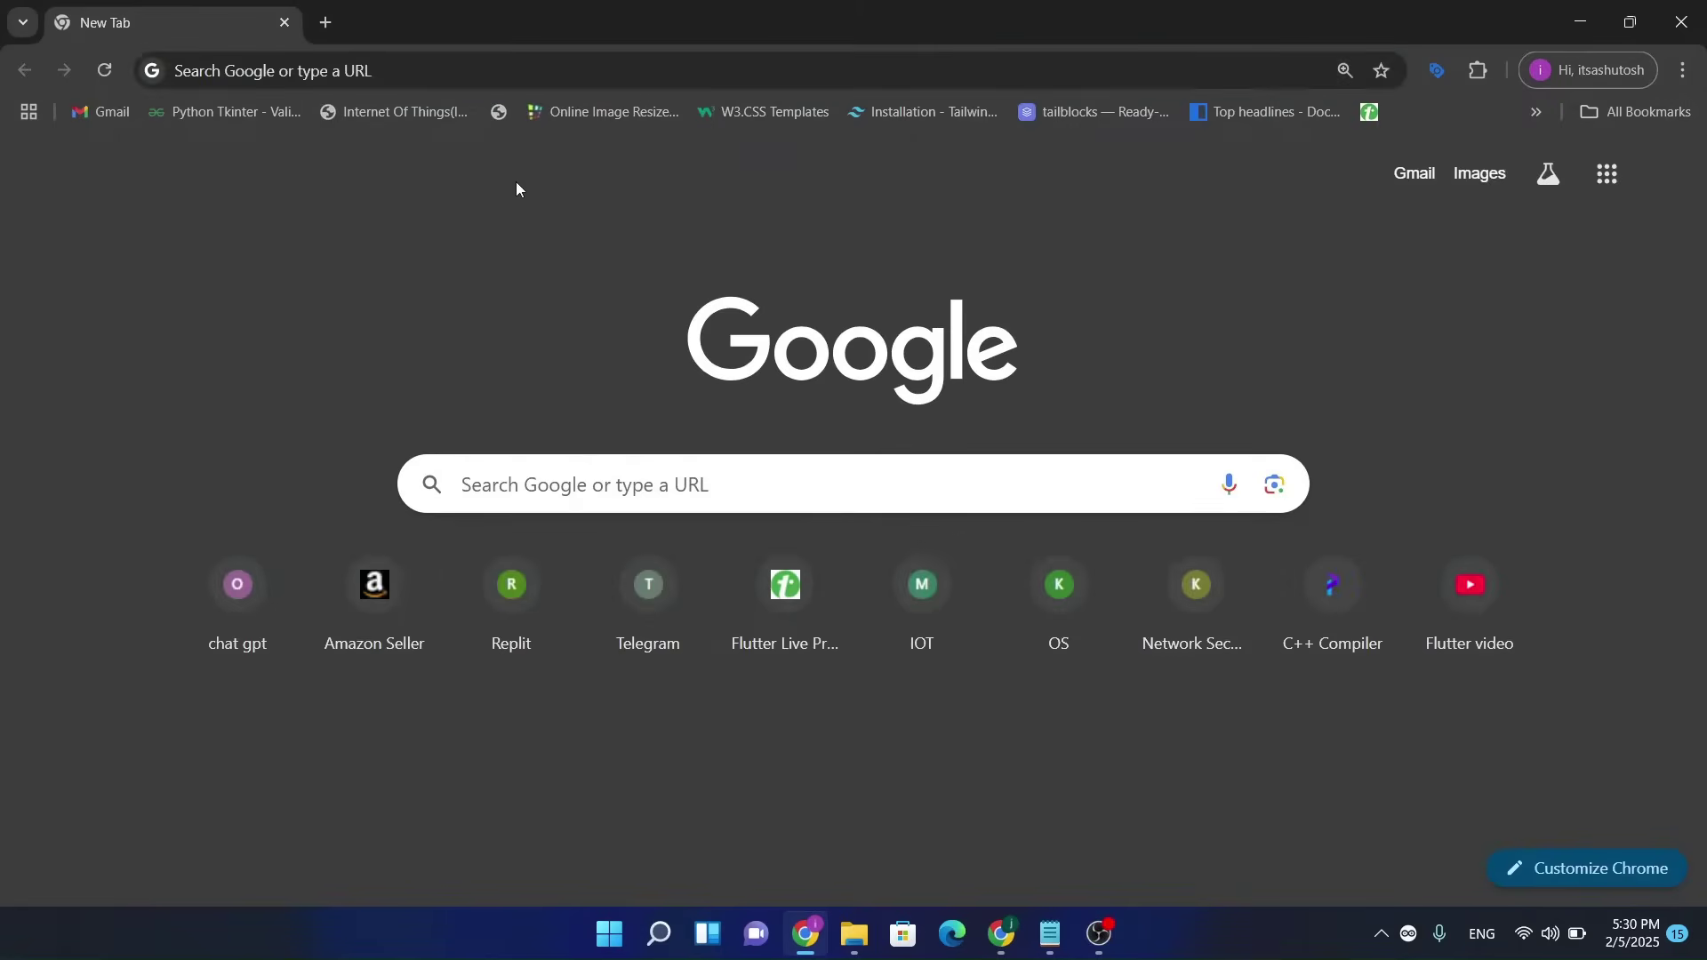
{"action": "left_click", "coordinate": [423, 71]}
{"action": "type", "text": "go"}
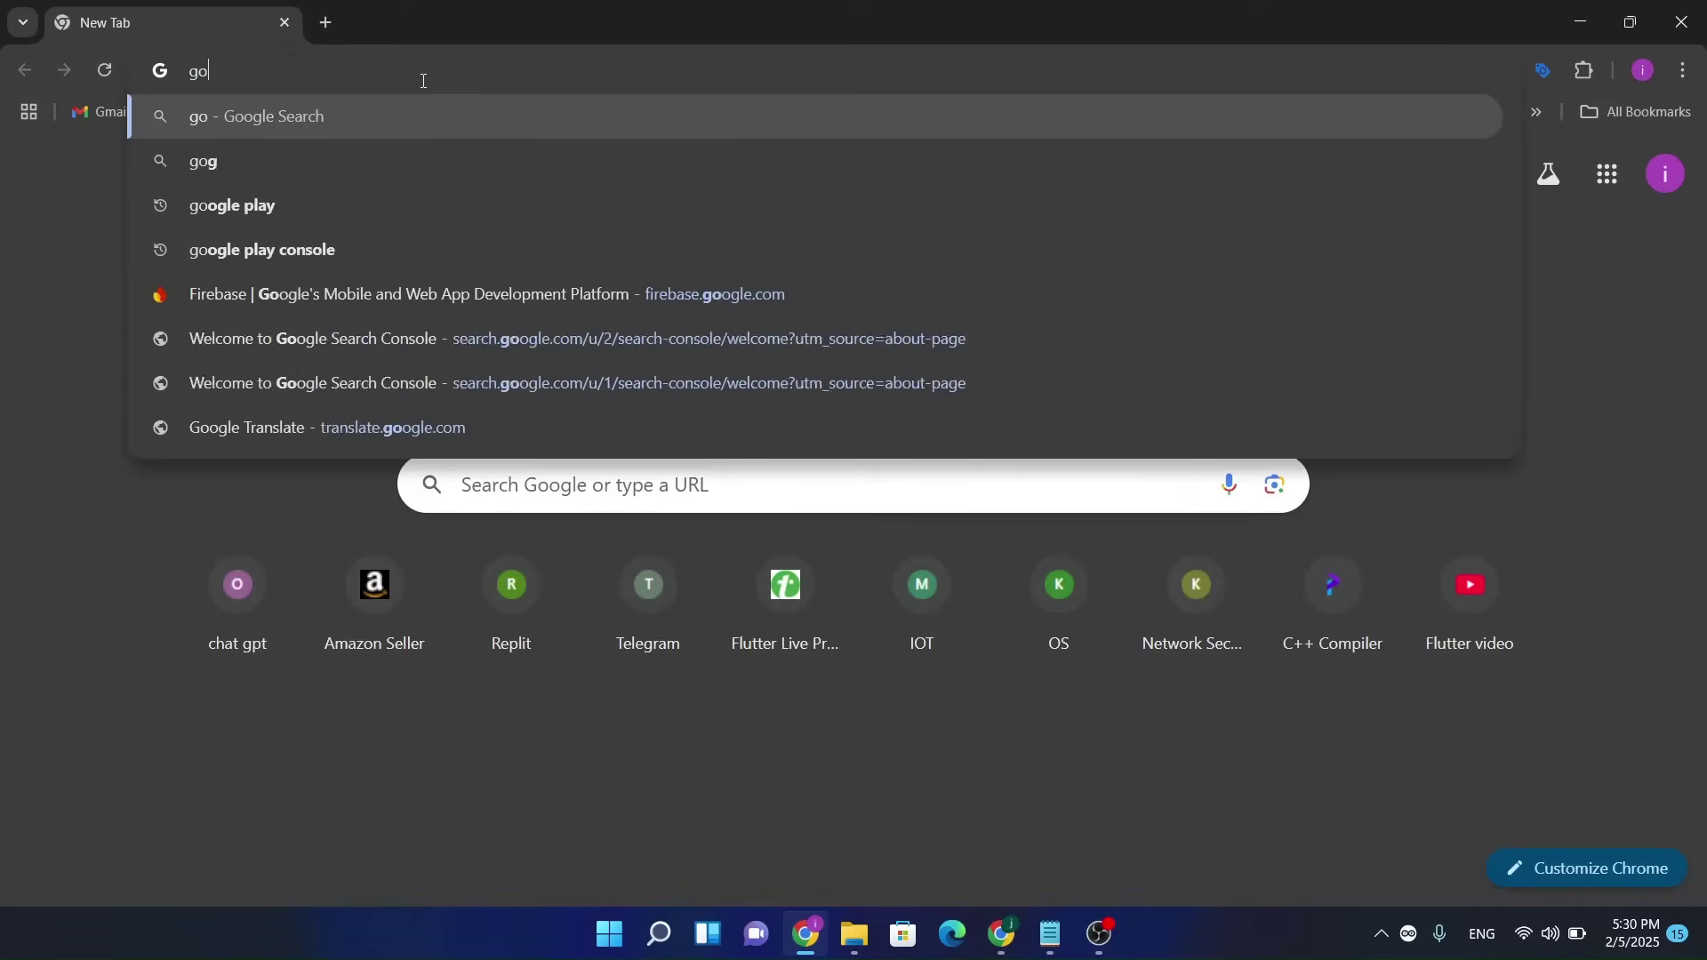
{"action": "key", "text": "BackSpace"}
{"action": "type", "text": "ogle pl"}
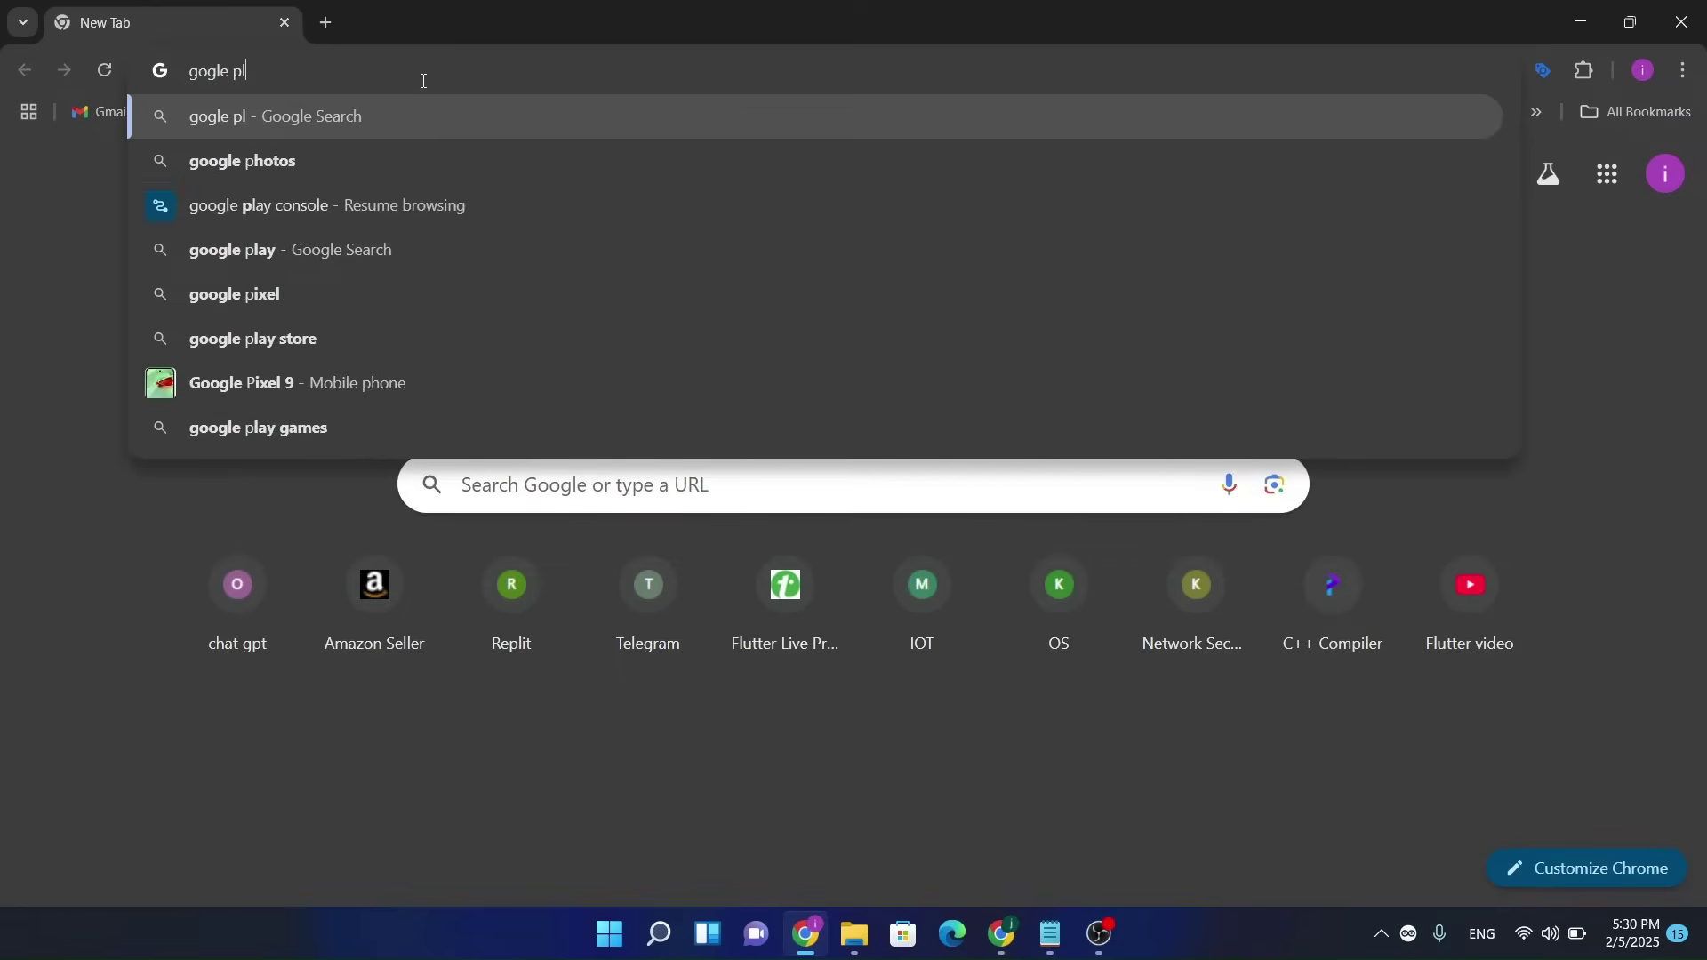
{"action": "type", "text": "ay console"}
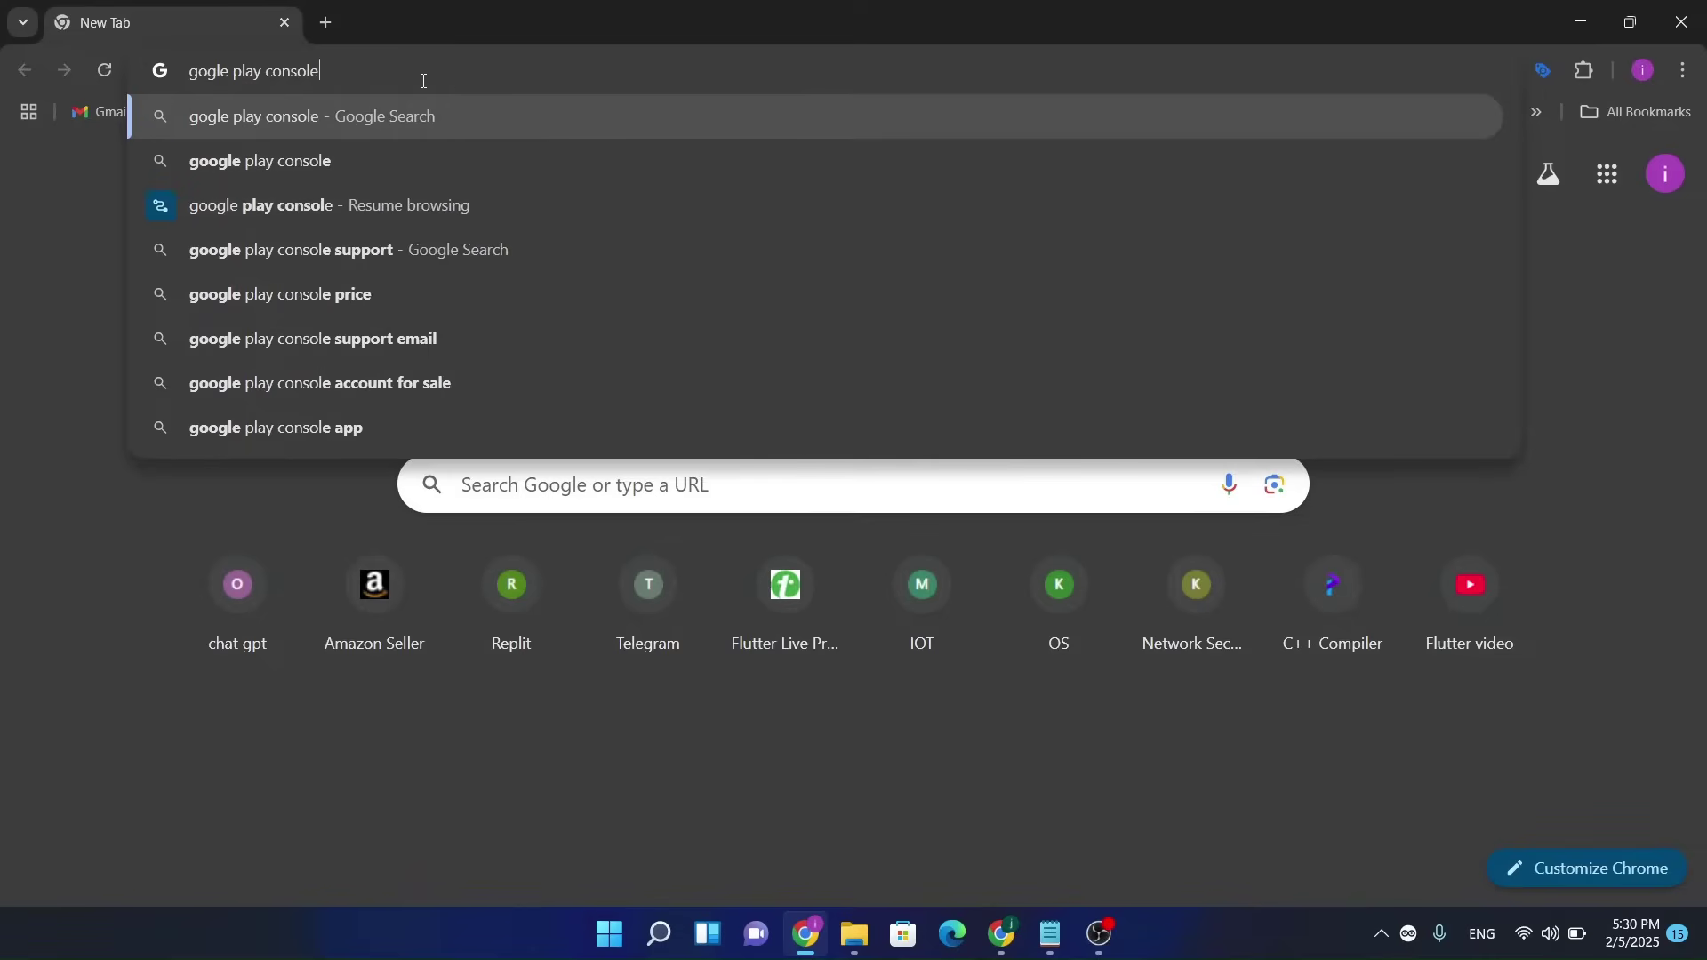
{"action": "key", "text": "Return"}
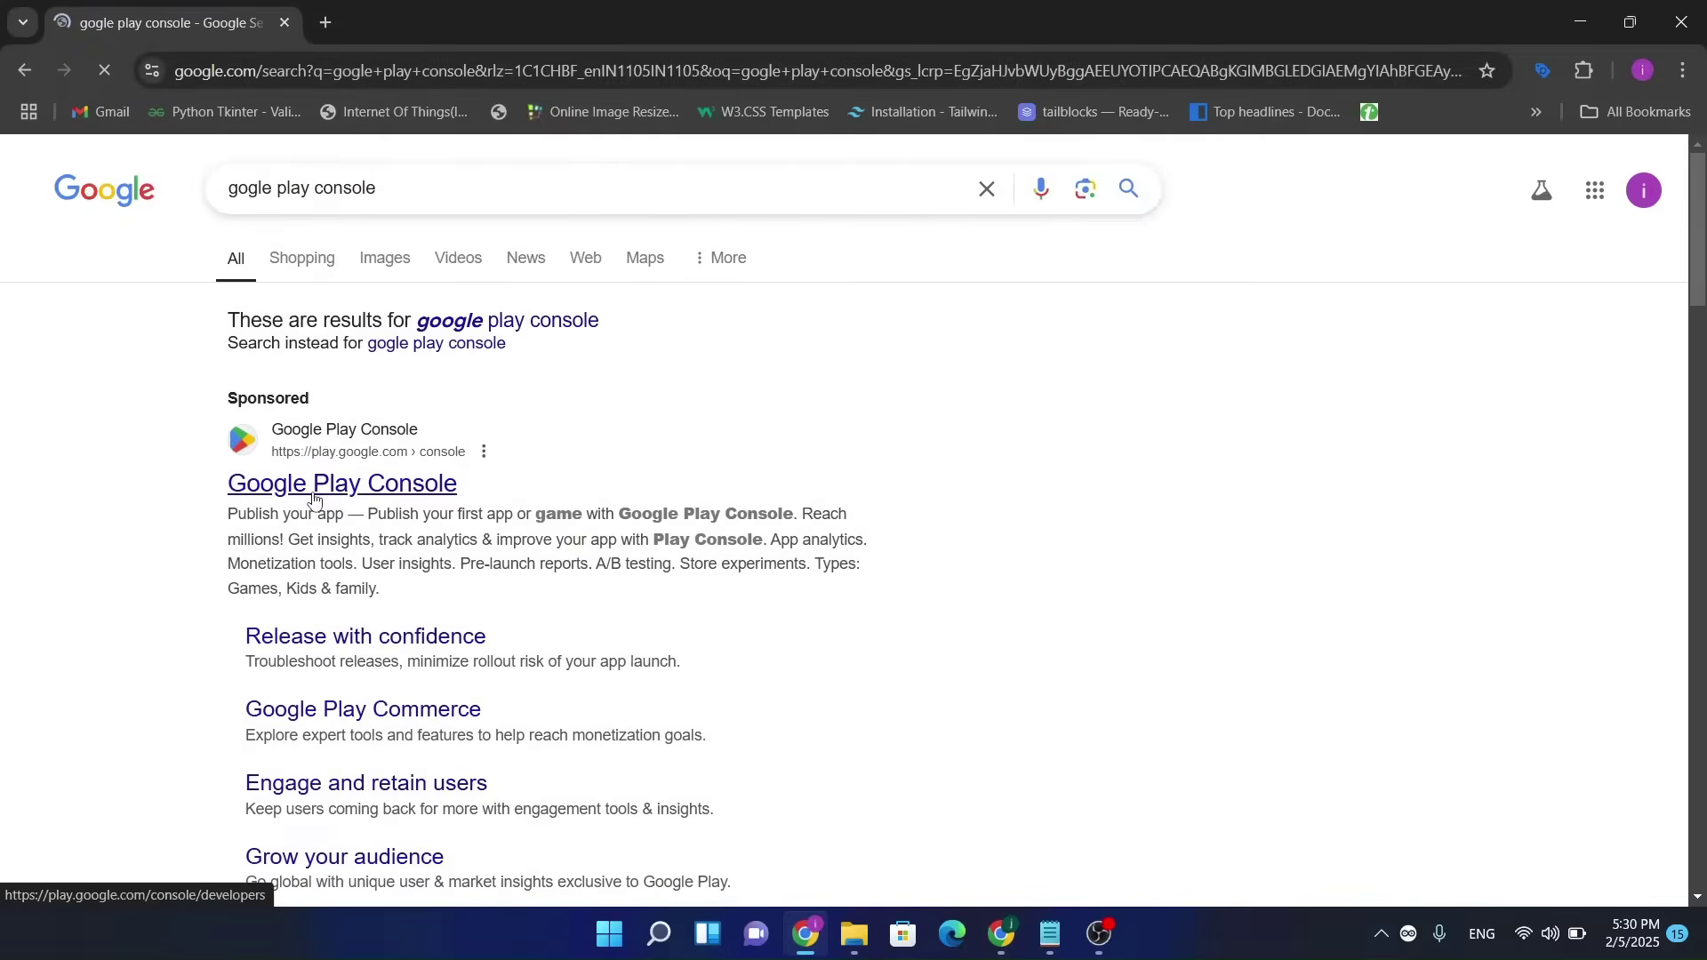
{"action": "left_click", "coordinate": [313, 494]}
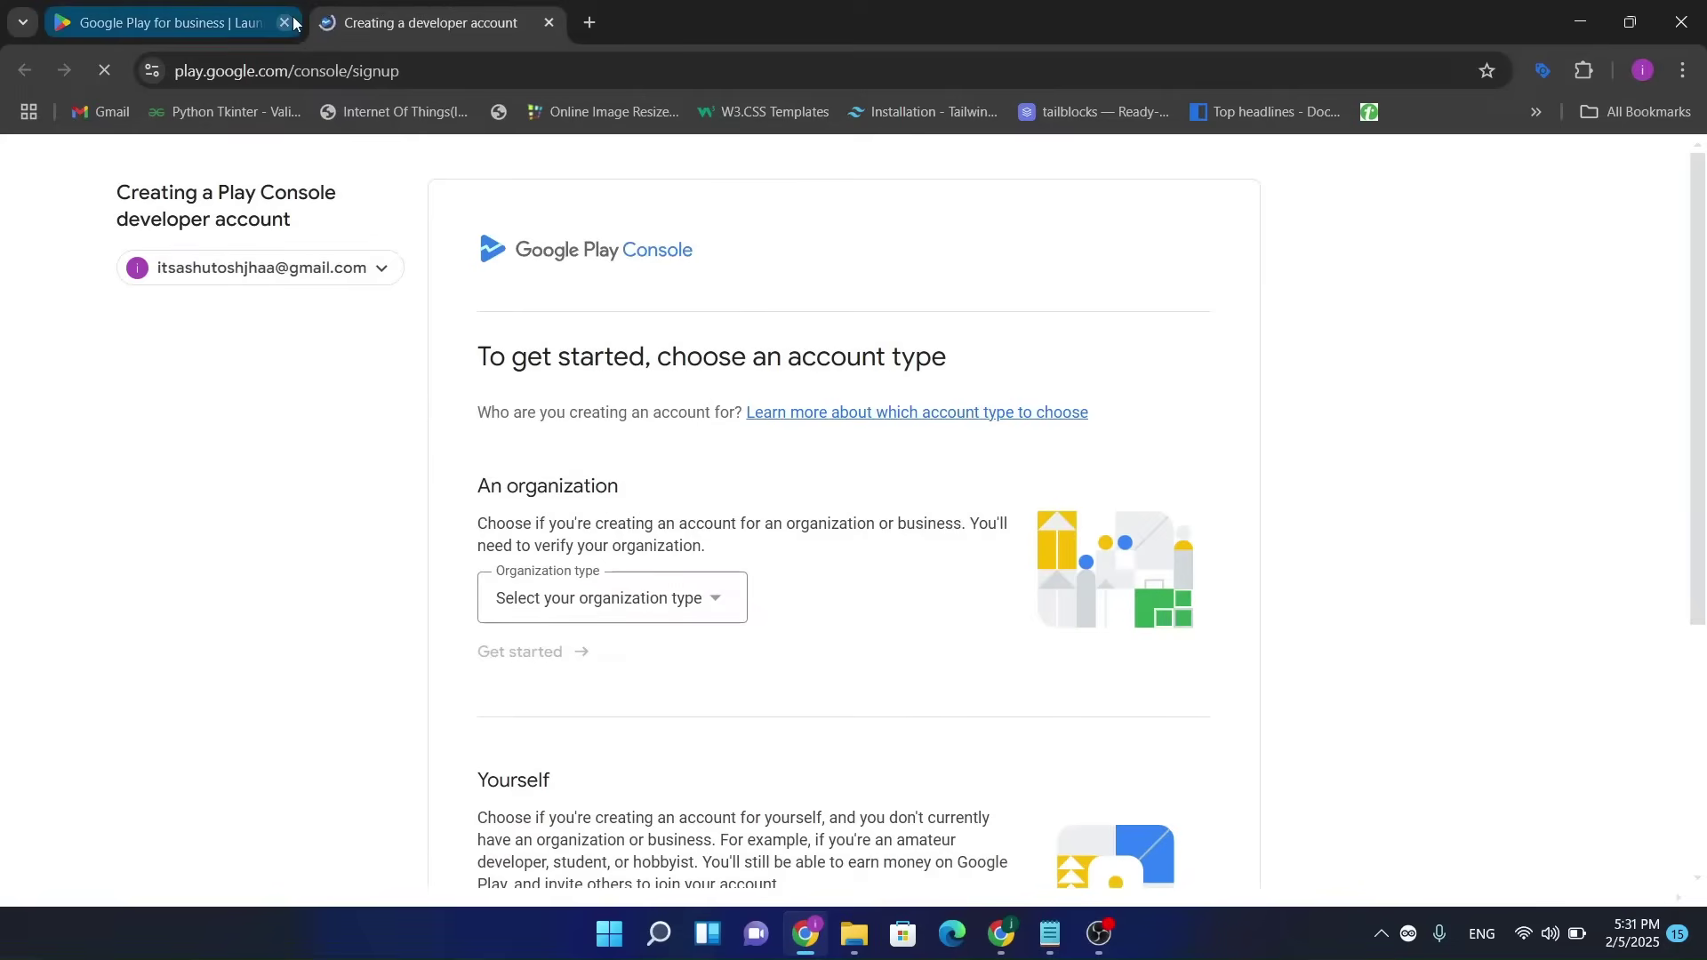
Close the extra Play for business tab and start signup with organization type 'A company or business'.
{"action": "left_click", "coordinate": [284, 23]}
{"action": "scroll", "coordinate": [285, 617], "scroll_direction": "down", "scroll_amount": 2}
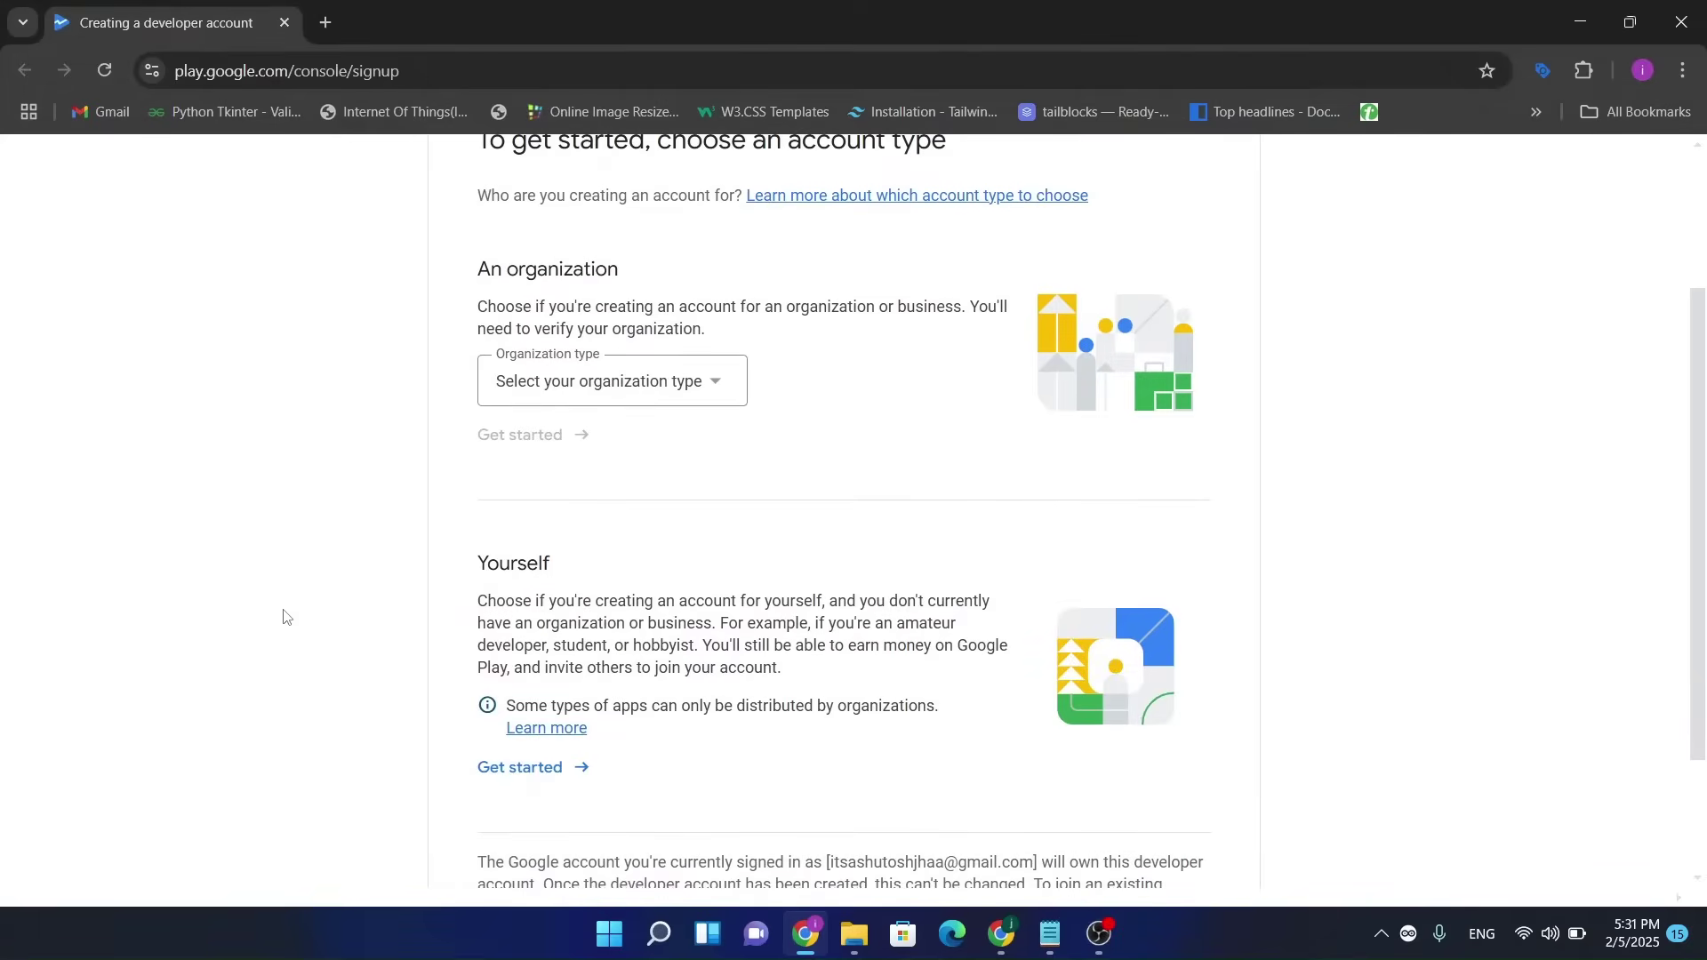
{"action": "scroll", "coordinate": [284, 616], "scroll_direction": "up", "scroll_amount": 1}
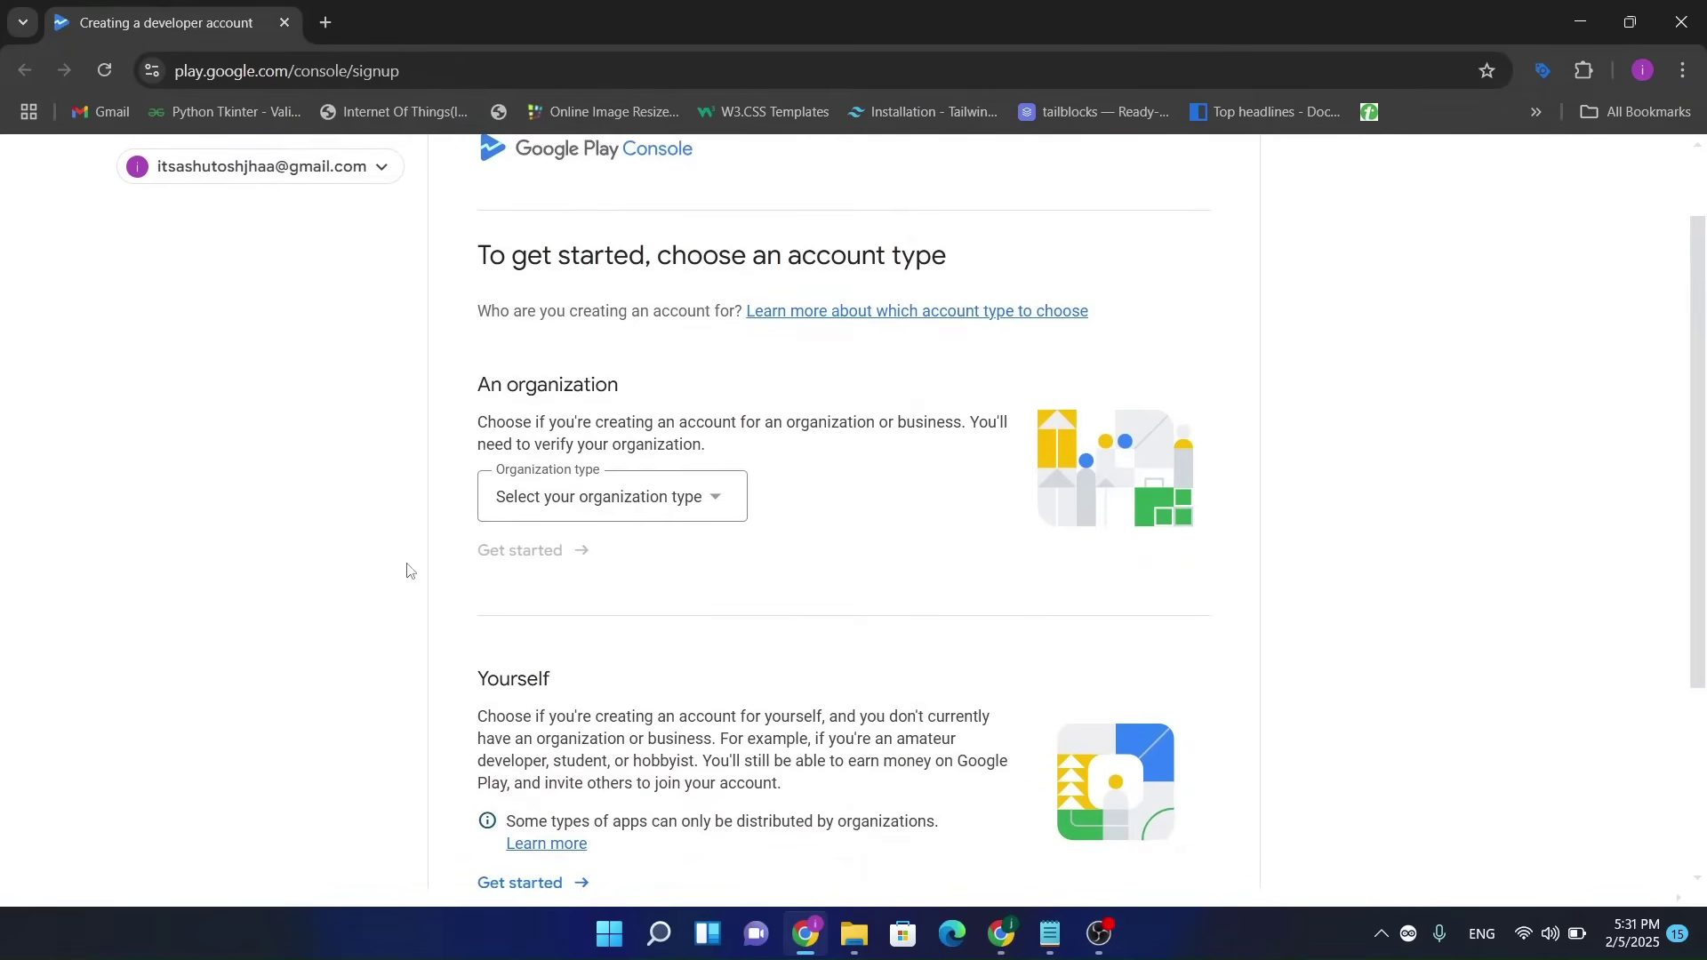
{"action": "scroll", "coordinate": [408, 571], "scroll_direction": "down", "scroll_amount": 1}
{"action": "scroll", "coordinate": [408, 571], "scroll_direction": "down", "scroll_amount": 1}
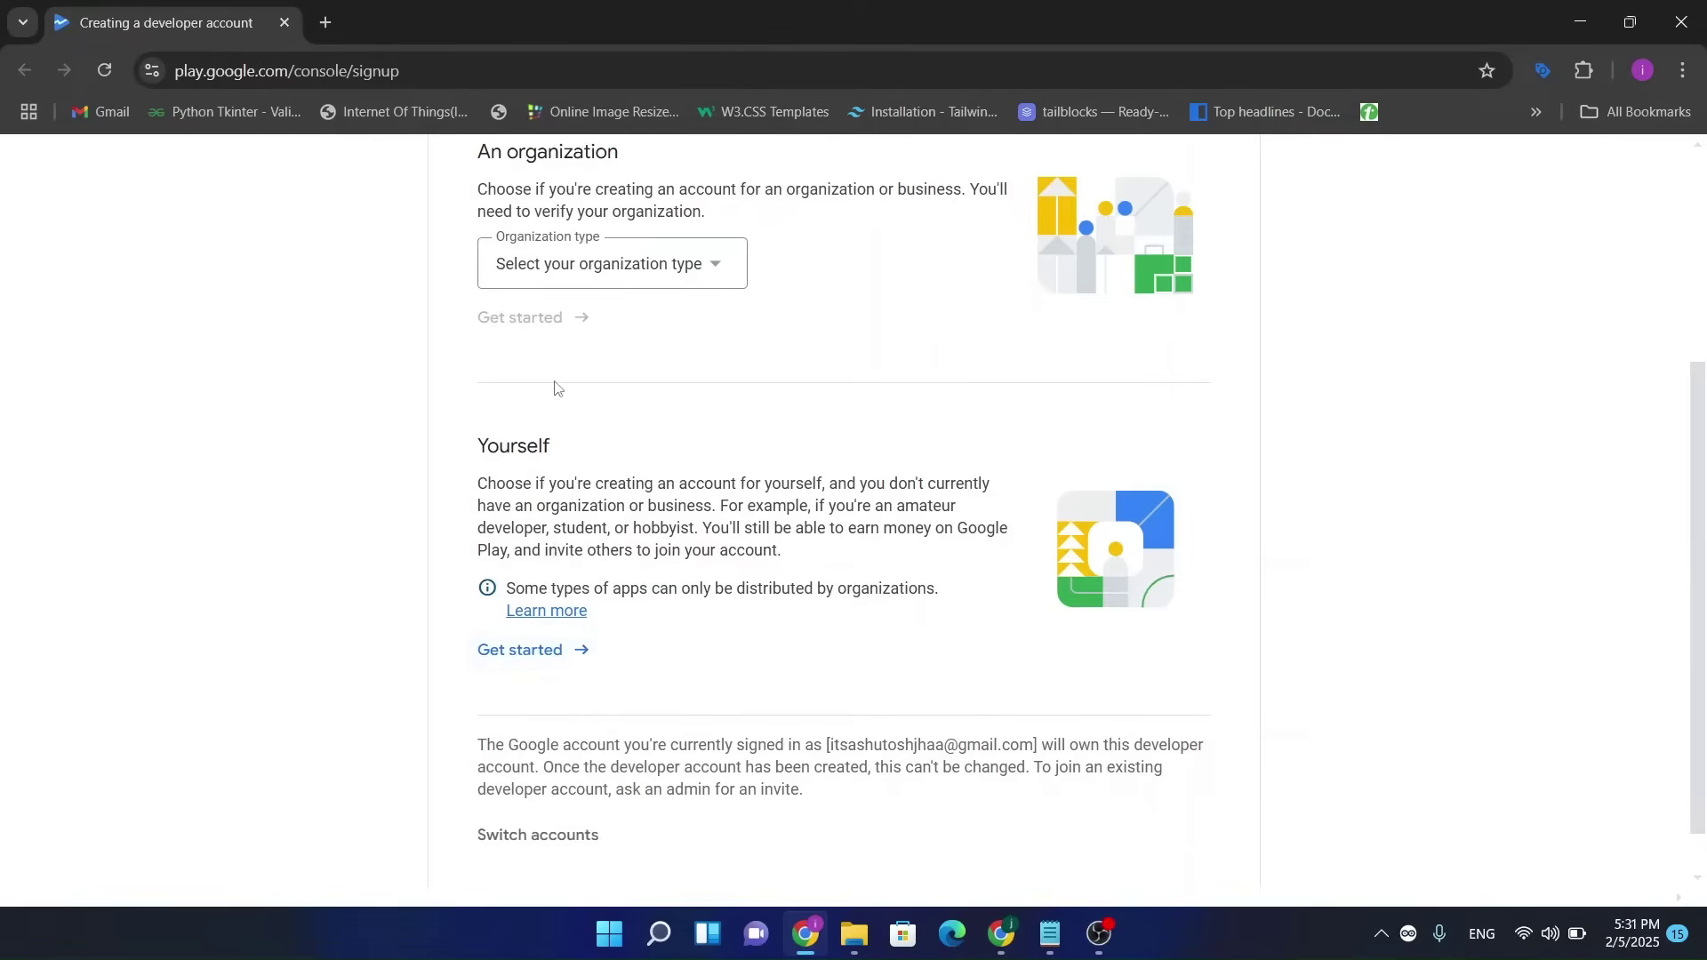
{"action": "scroll", "coordinate": [554, 388], "scroll_direction": "up", "scroll_amount": 1}
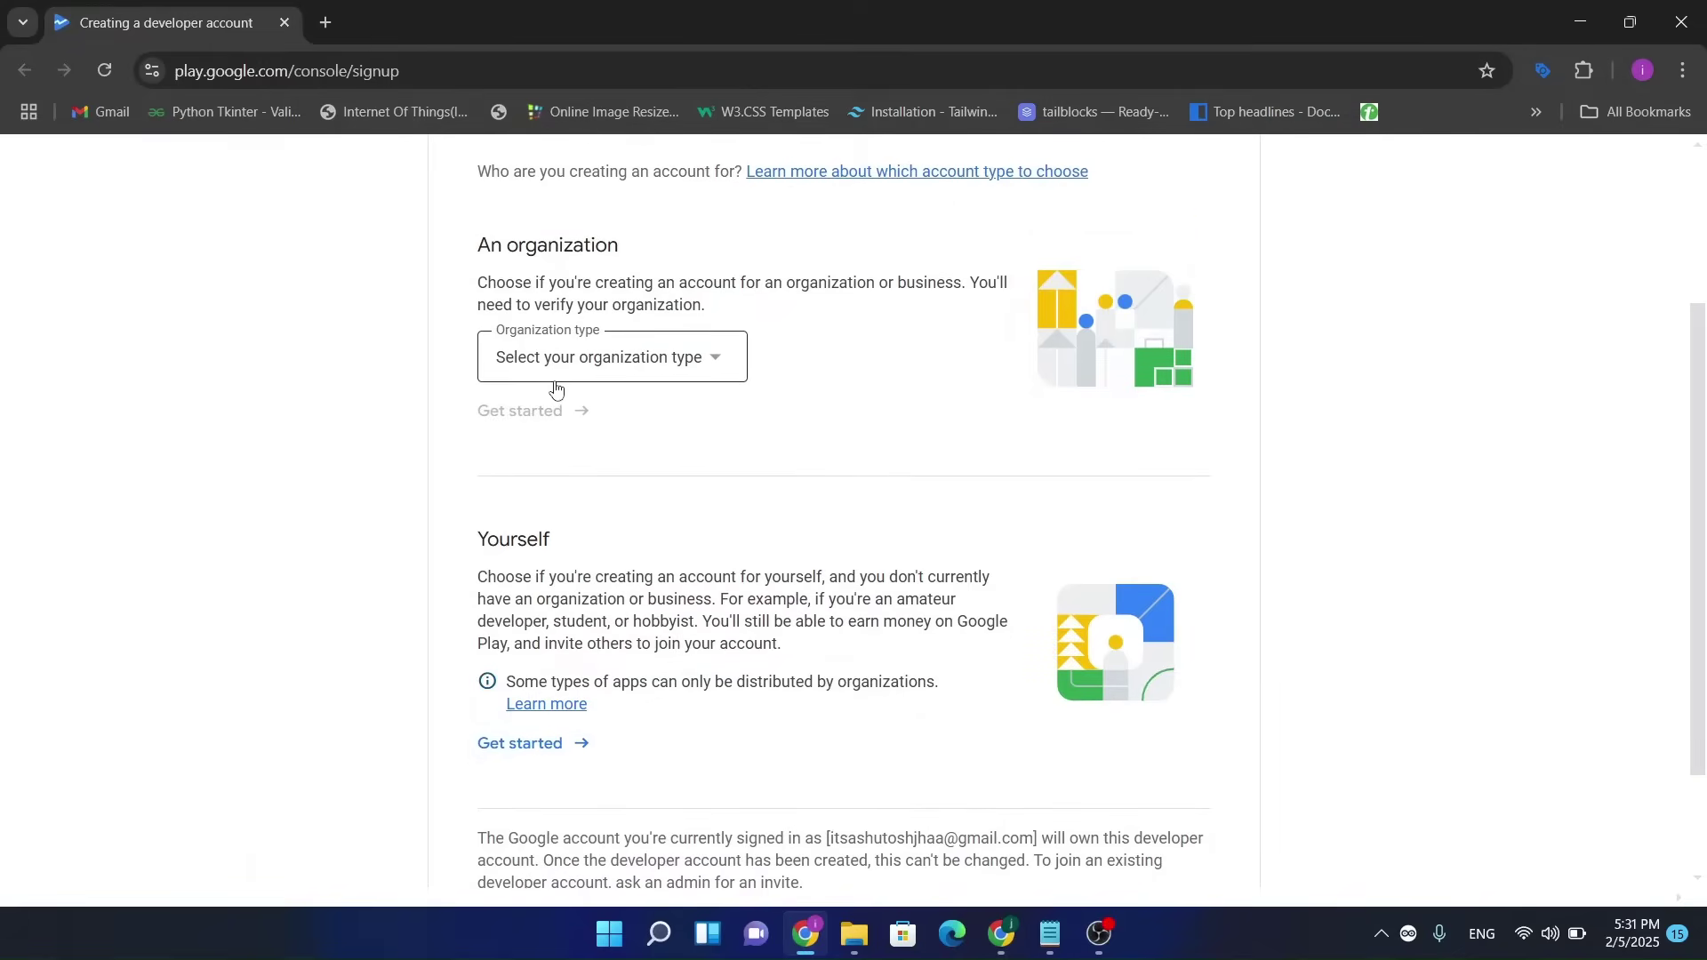
{"action": "left_click", "coordinate": [670, 380]}
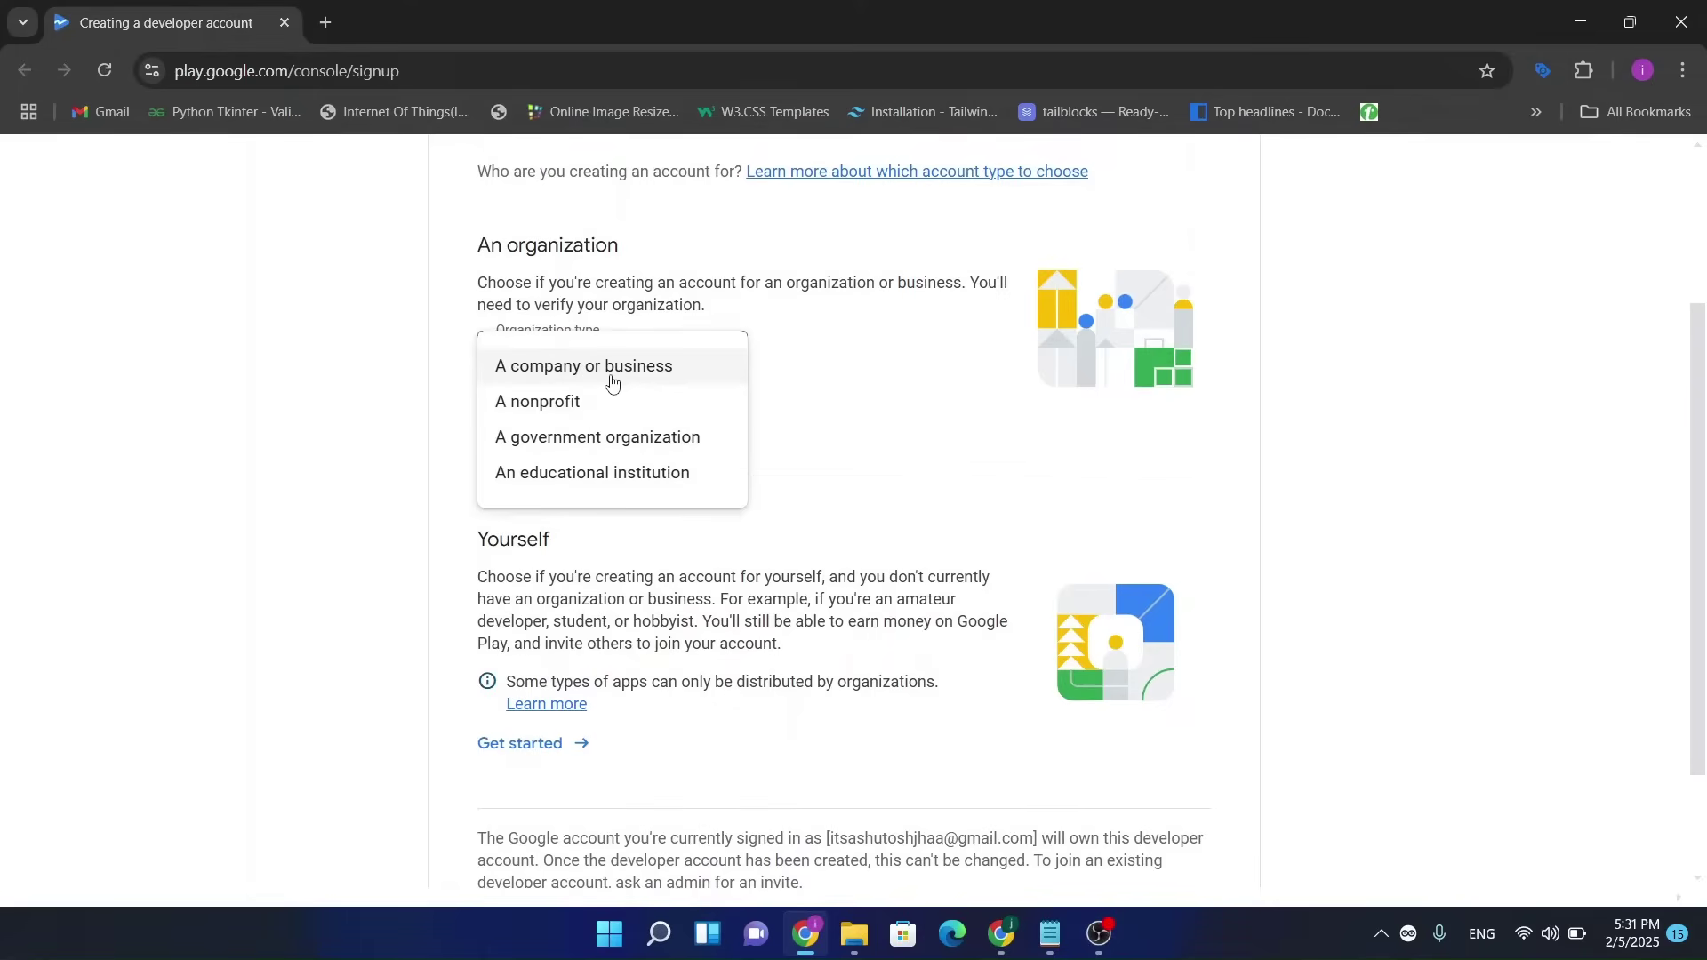
{"action": "left_click", "coordinate": [614, 376]}
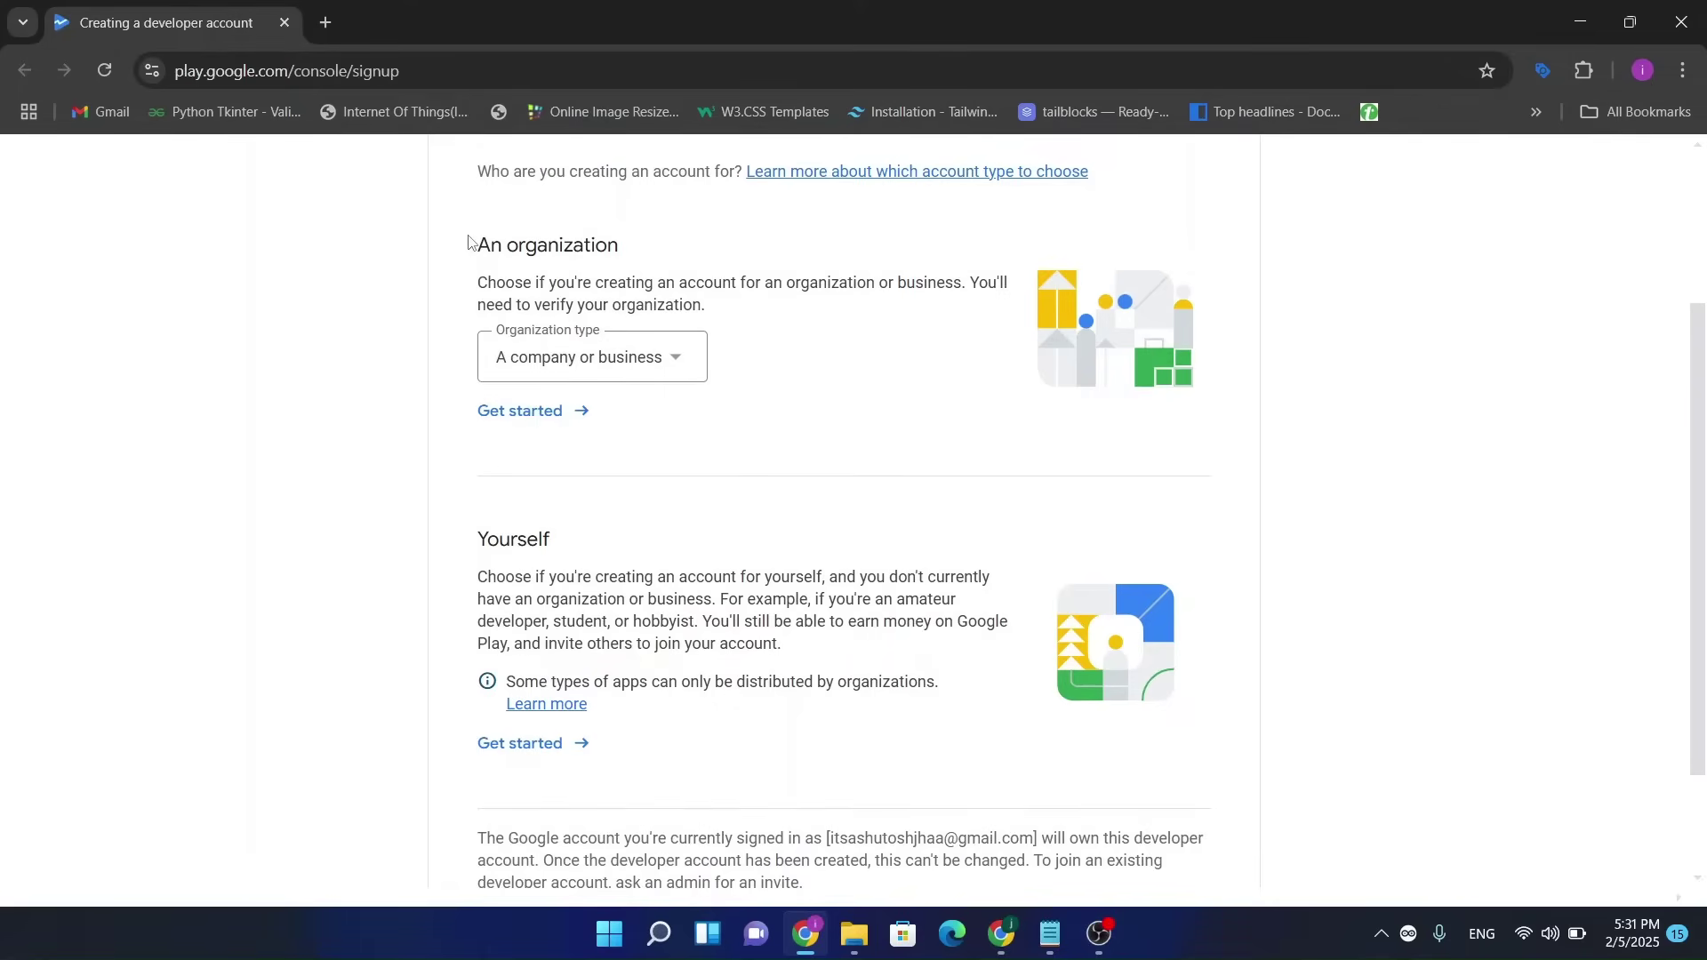
{"action": "scroll", "coordinate": [755, 519], "scroll_direction": "up", "scroll_amount": 1}
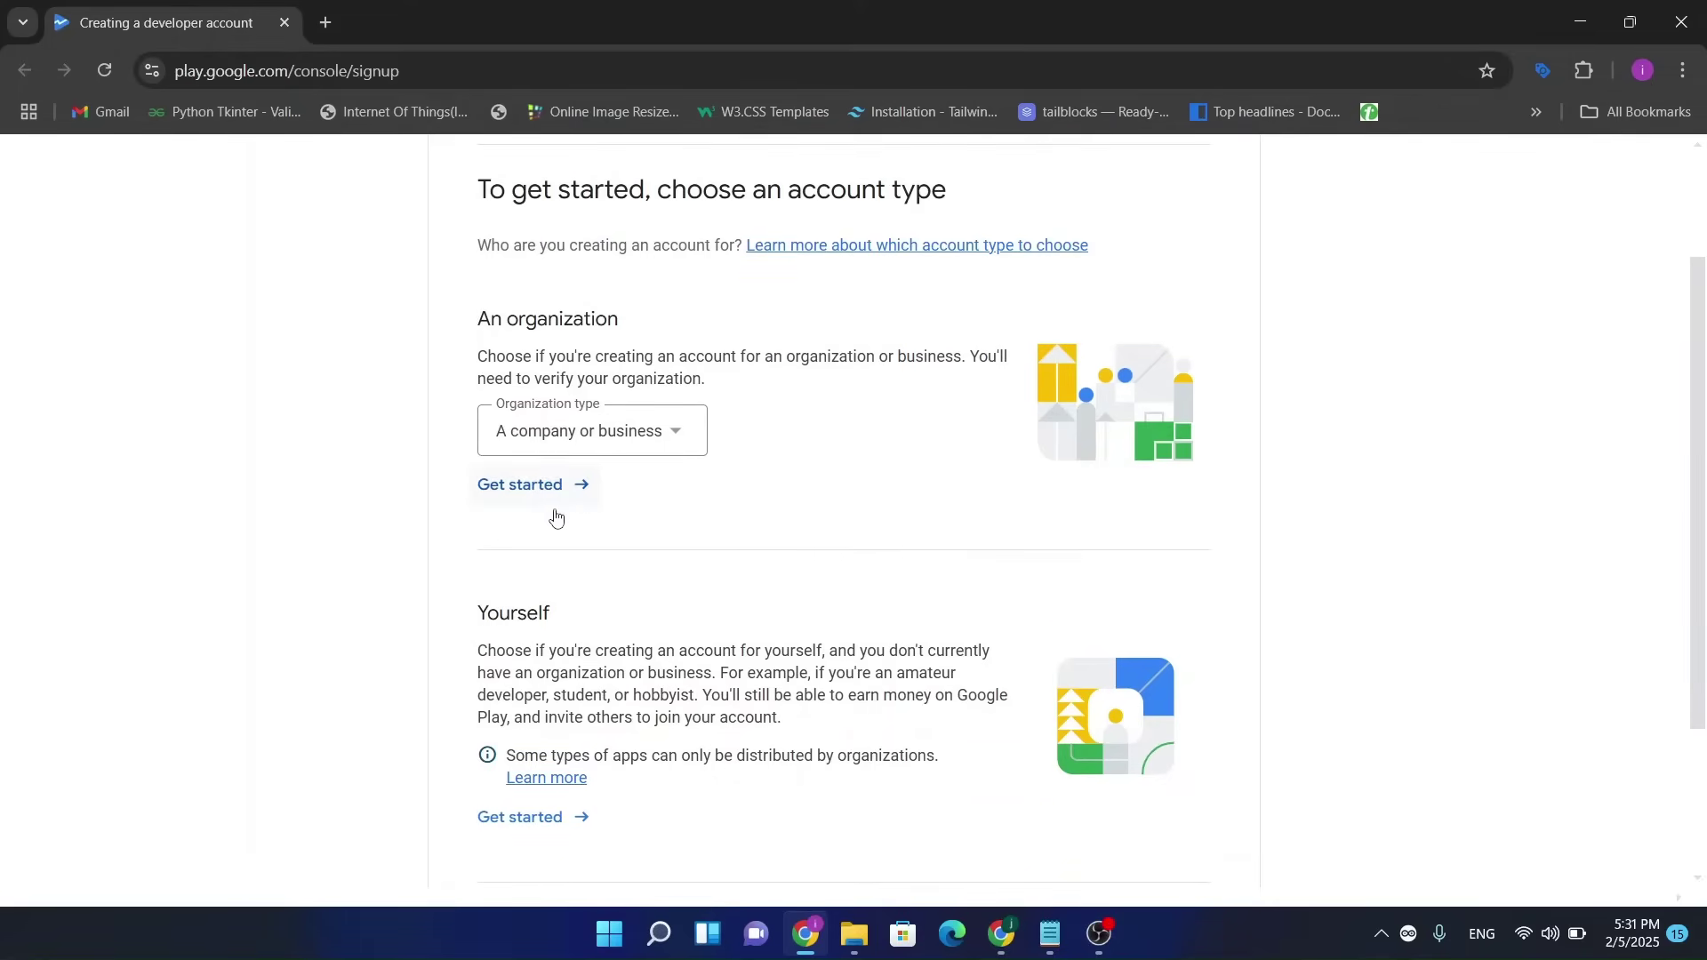
{"action": "left_click", "coordinate": [531, 498]}
Review the organization account requirements, including the D-U-N-S number.
{"action": "scroll", "coordinate": [530, 497], "scroll_direction": "down", "scroll_amount": 3}
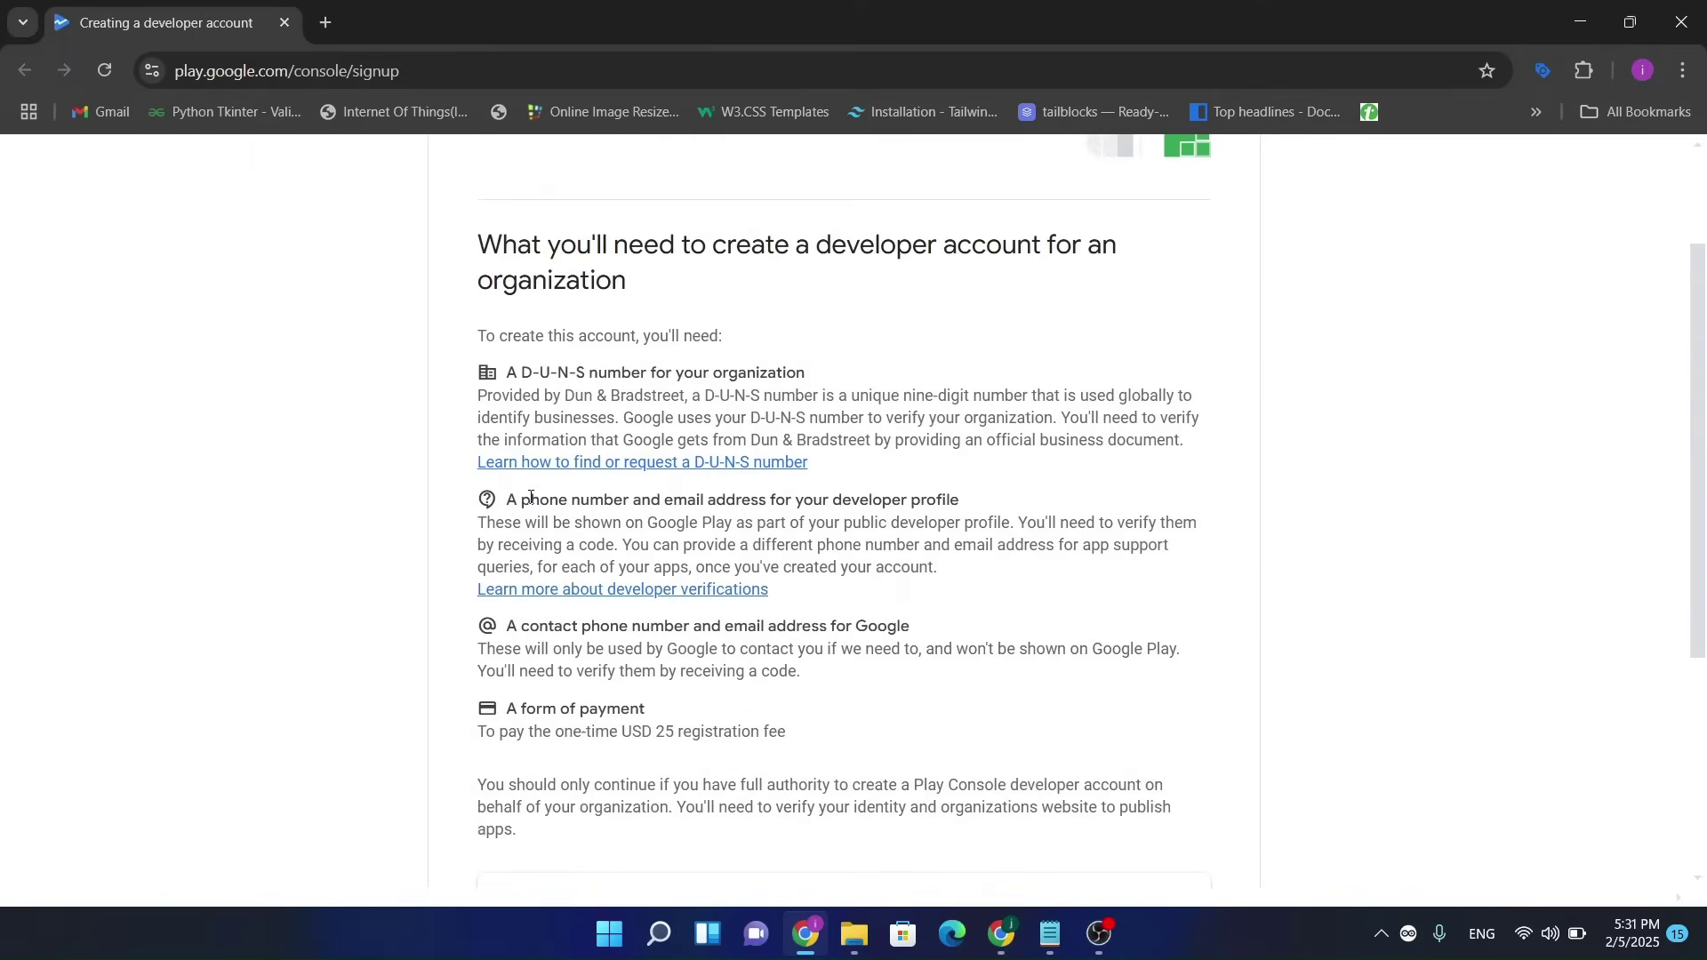
{"action": "scroll", "coordinate": [531, 497], "scroll_direction": "down", "scroll_amount": 2}
{"action": "scroll", "coordinate": [519, 486], "scroll_direction": "up", "scroll_amount": 3}
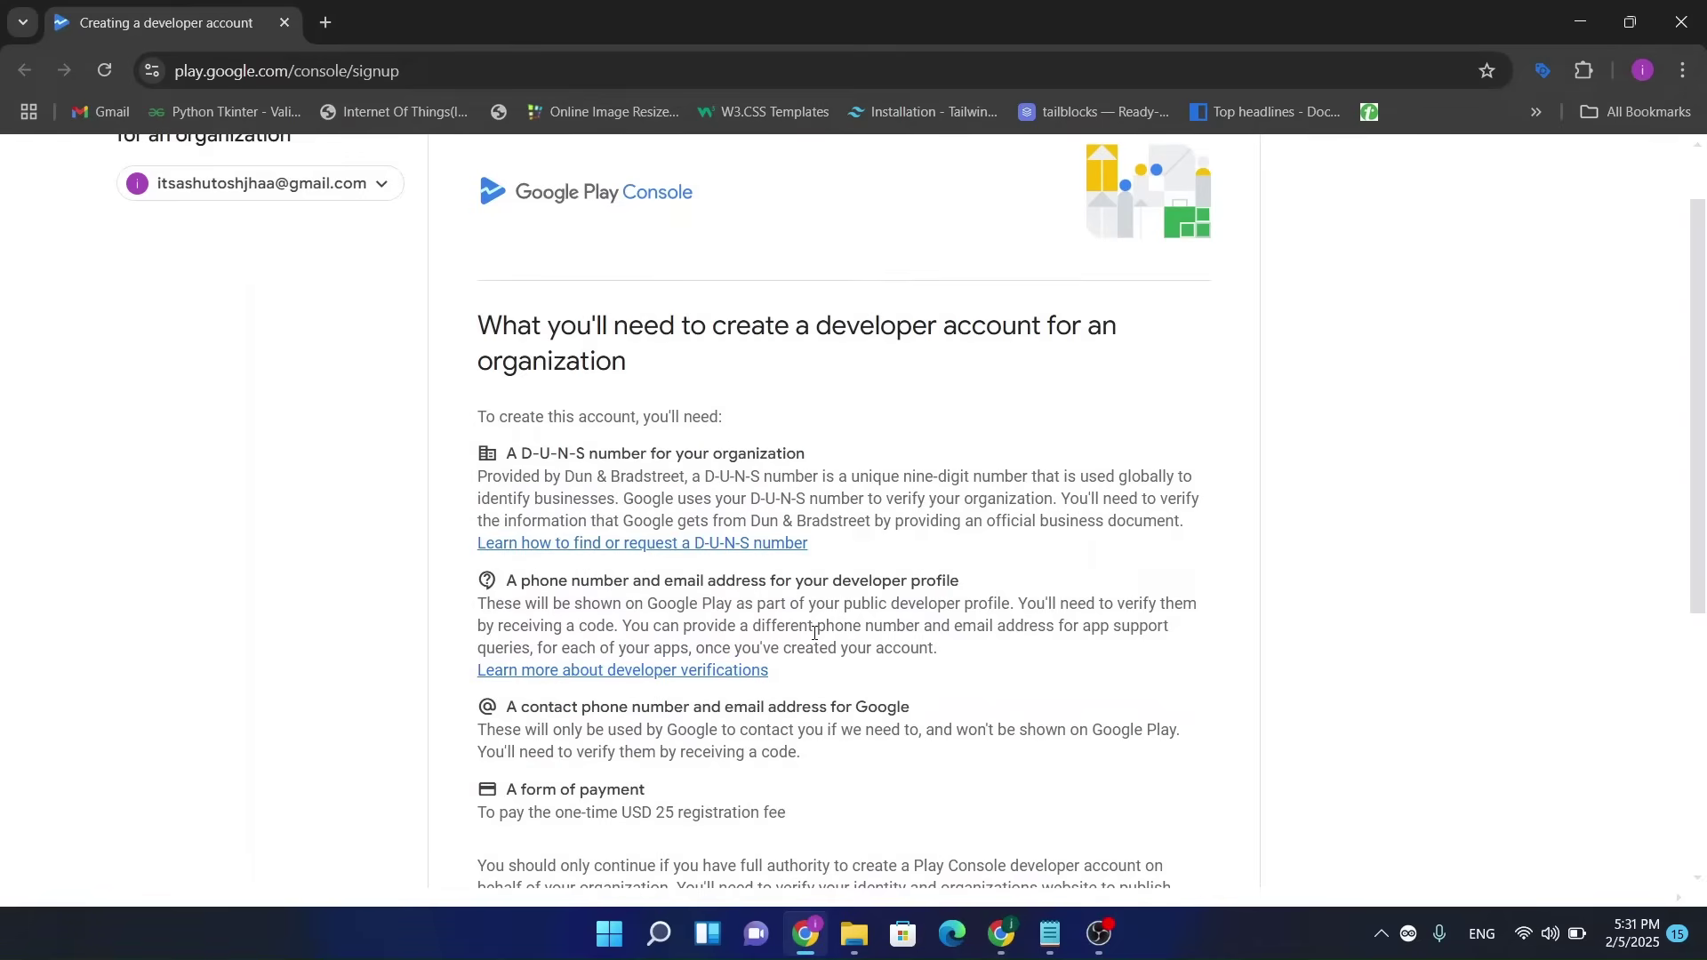
{"action": "scroll", "coordinate": [770, 721], "scroll_direction": "down", "scroll_amount": 1}
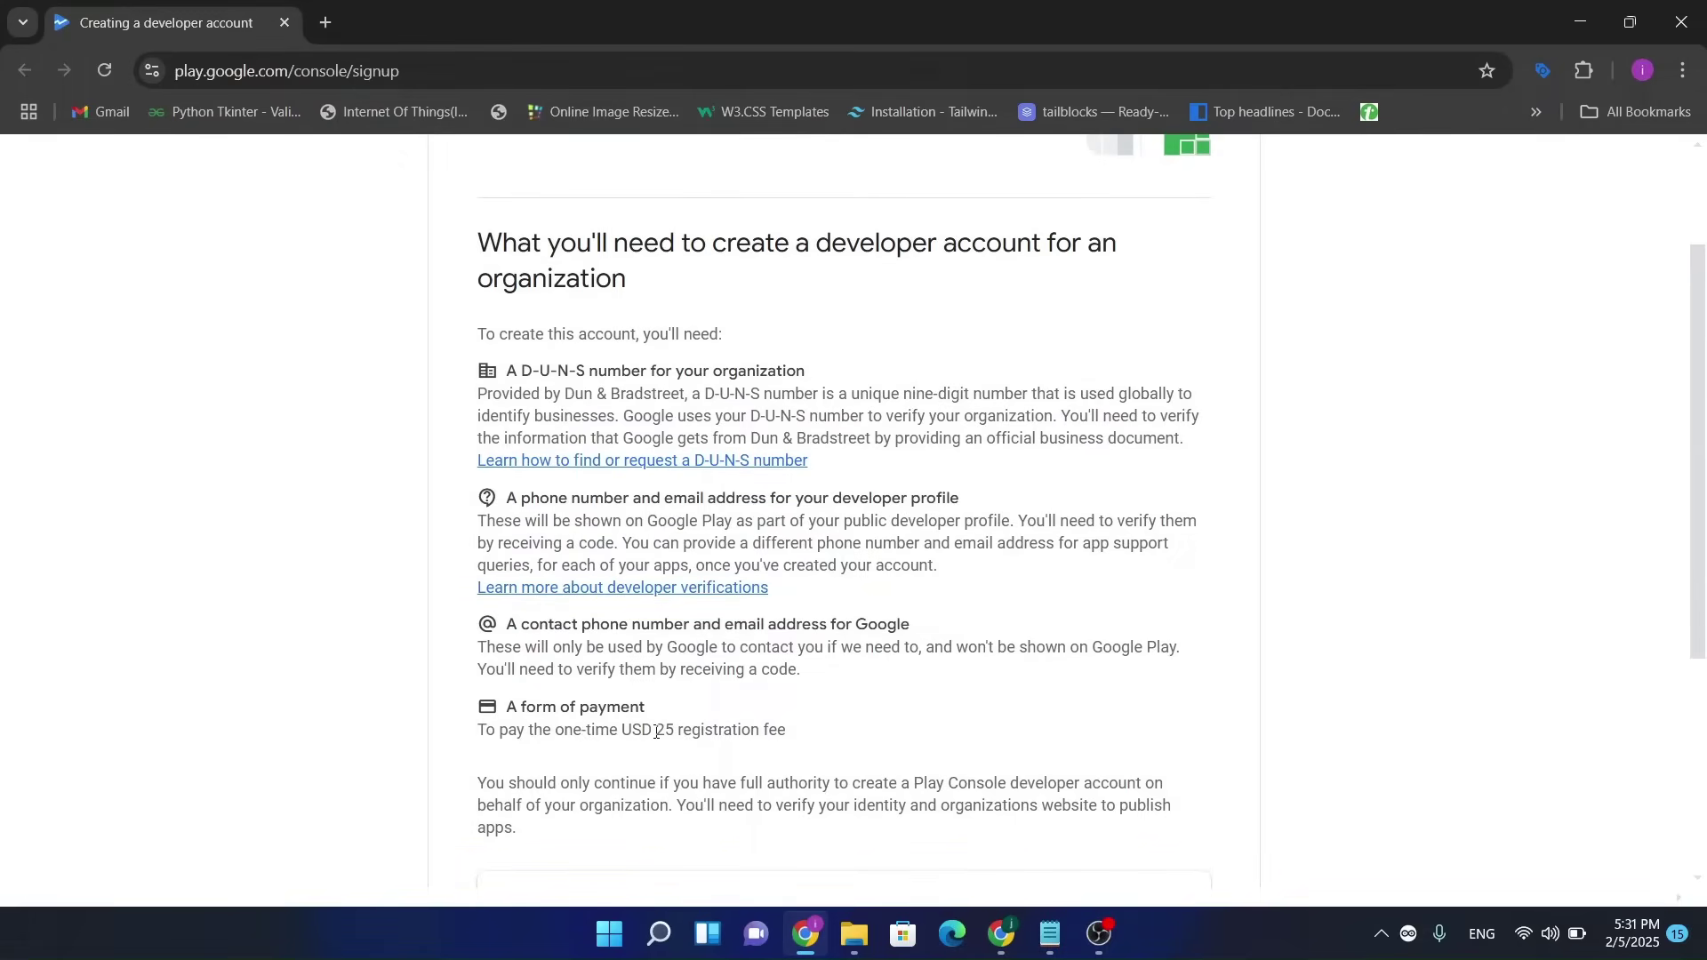
{"action": "scroll", "coordinate": [655, 732], "scroll_direction": "up", "scroll_amount": 1}
{"action": "scroll", "coordinate": [656, 732], "scroll_direction": "down", "scroll_amount": 1}
{"action": "scroll", "coordinate": [655, 732], "scroll_direction": "up", "scroll_amount": 1}
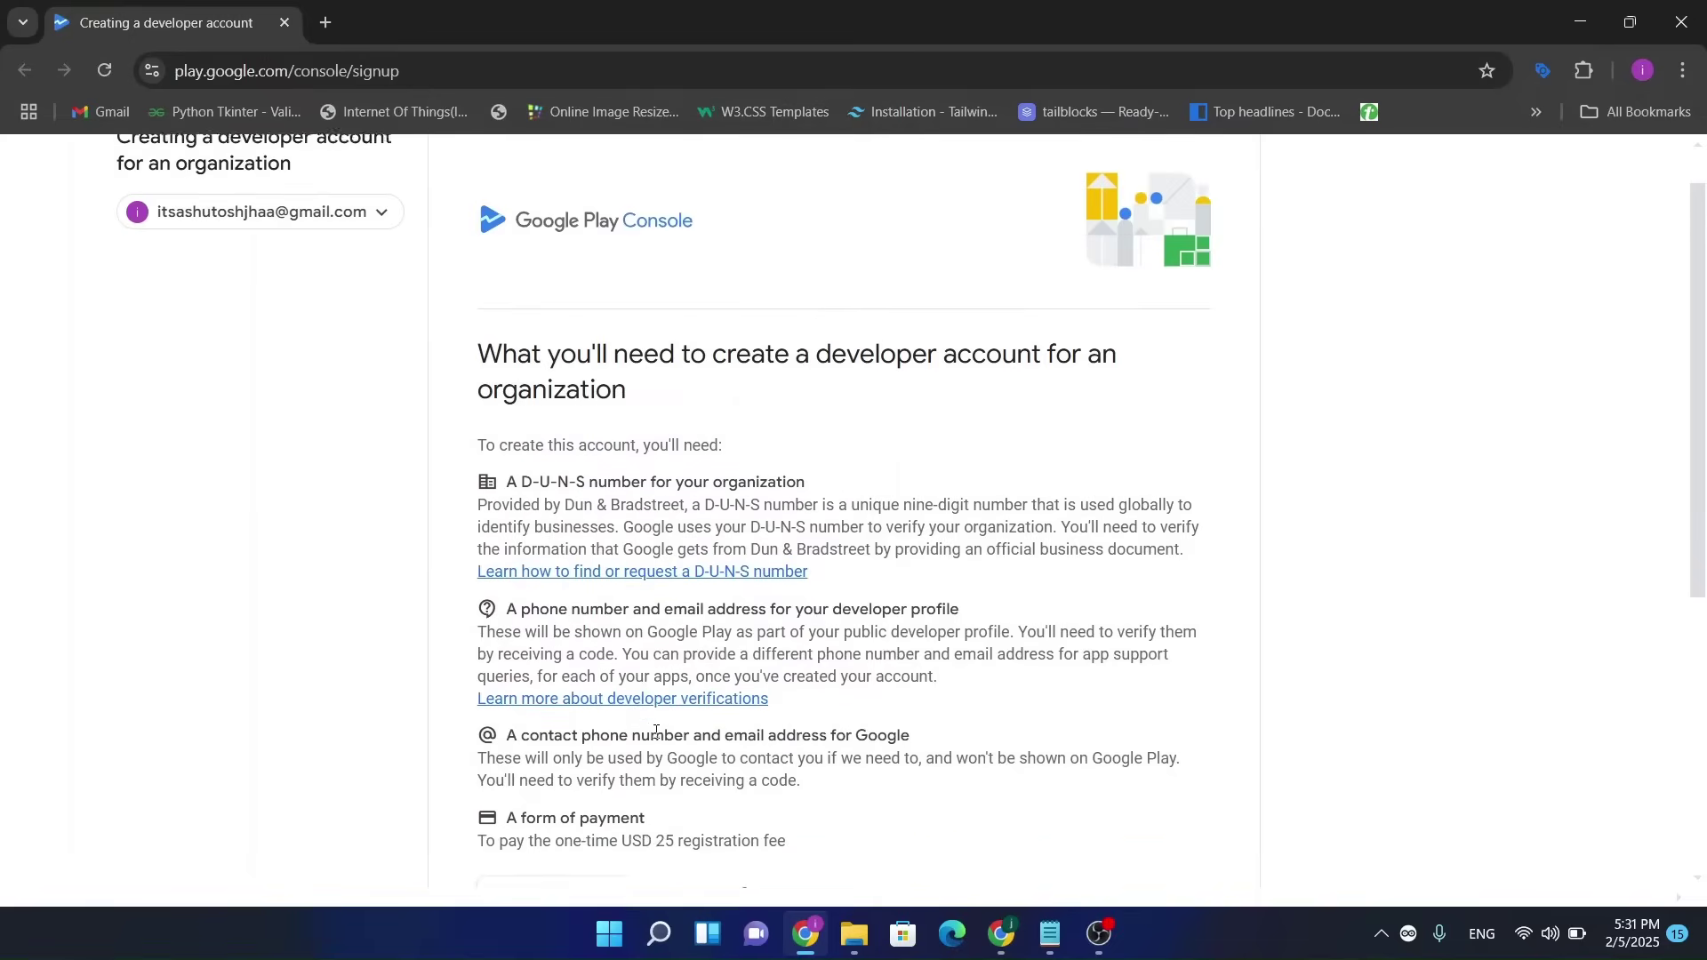
{"action": "scroll", "coordinate": [655, 732], "scroll_direction": "down", "scroll_amount": 1}
{"action": "scroll", "coordinate": [655, 732], "scroll_direction": "up", "scroll_amount": 1}
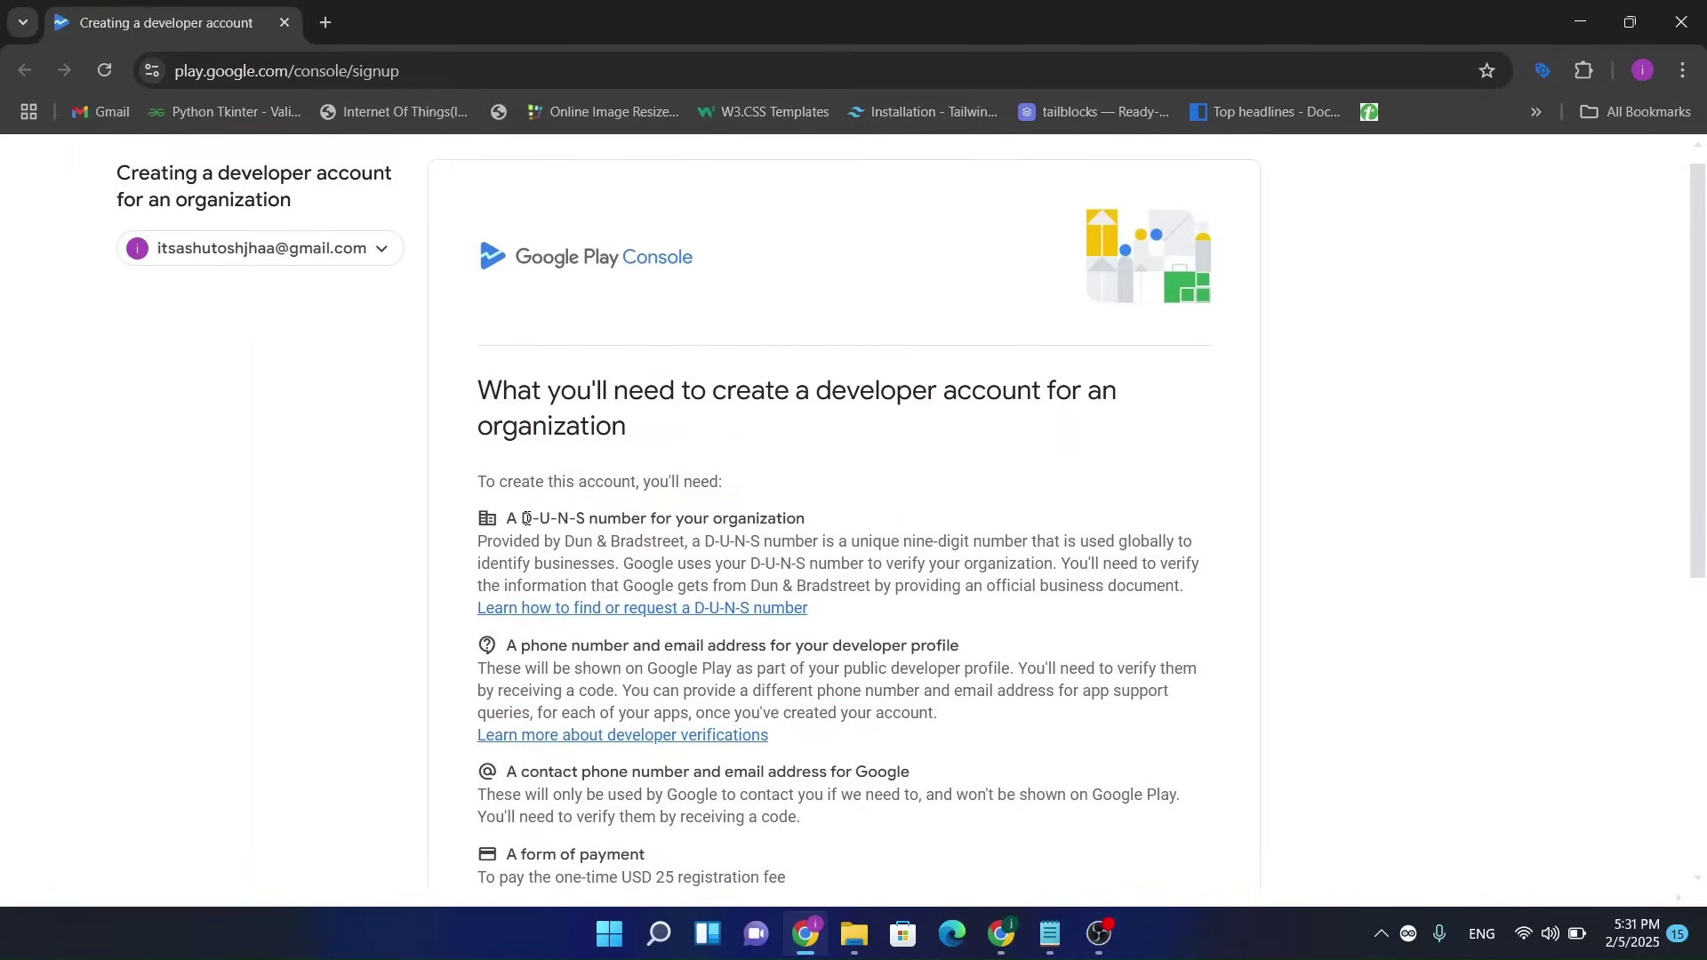
Search 'duns number generator' in a new tab and open the dnb.co.in Get a D-U-N-S page.
{"action": "left_click", "coordinate": [329, 14]}
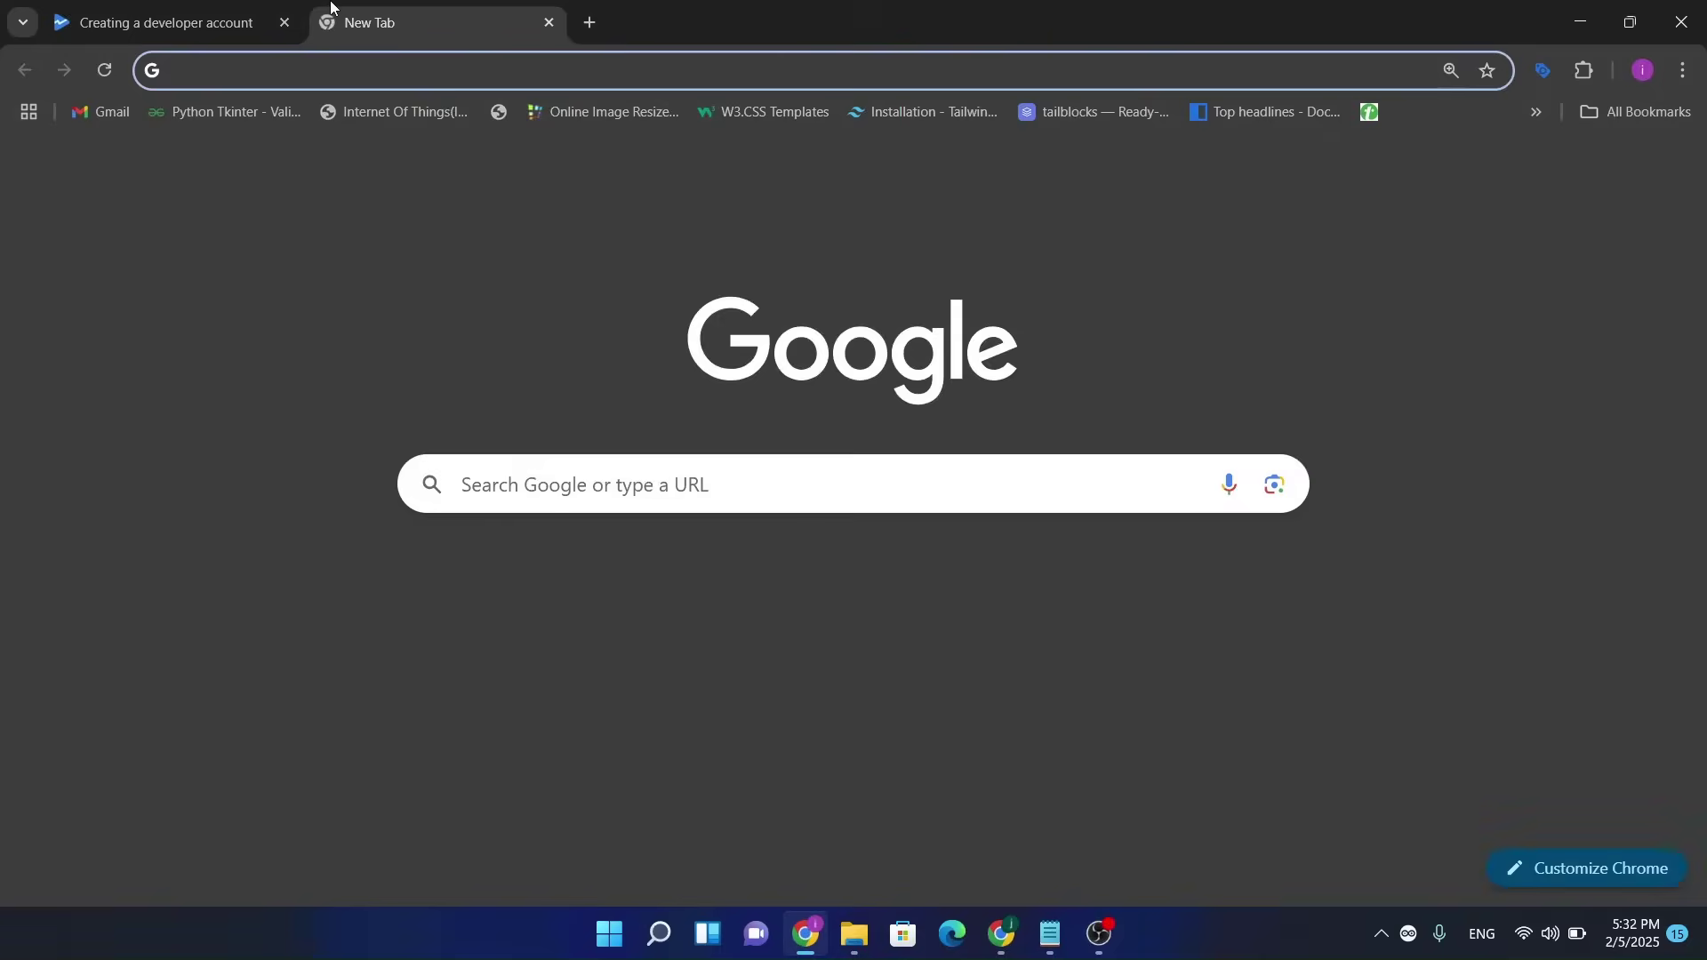
{"action": "type", "text": "duns number generator"}
{"action": "key", "text": "Return"}
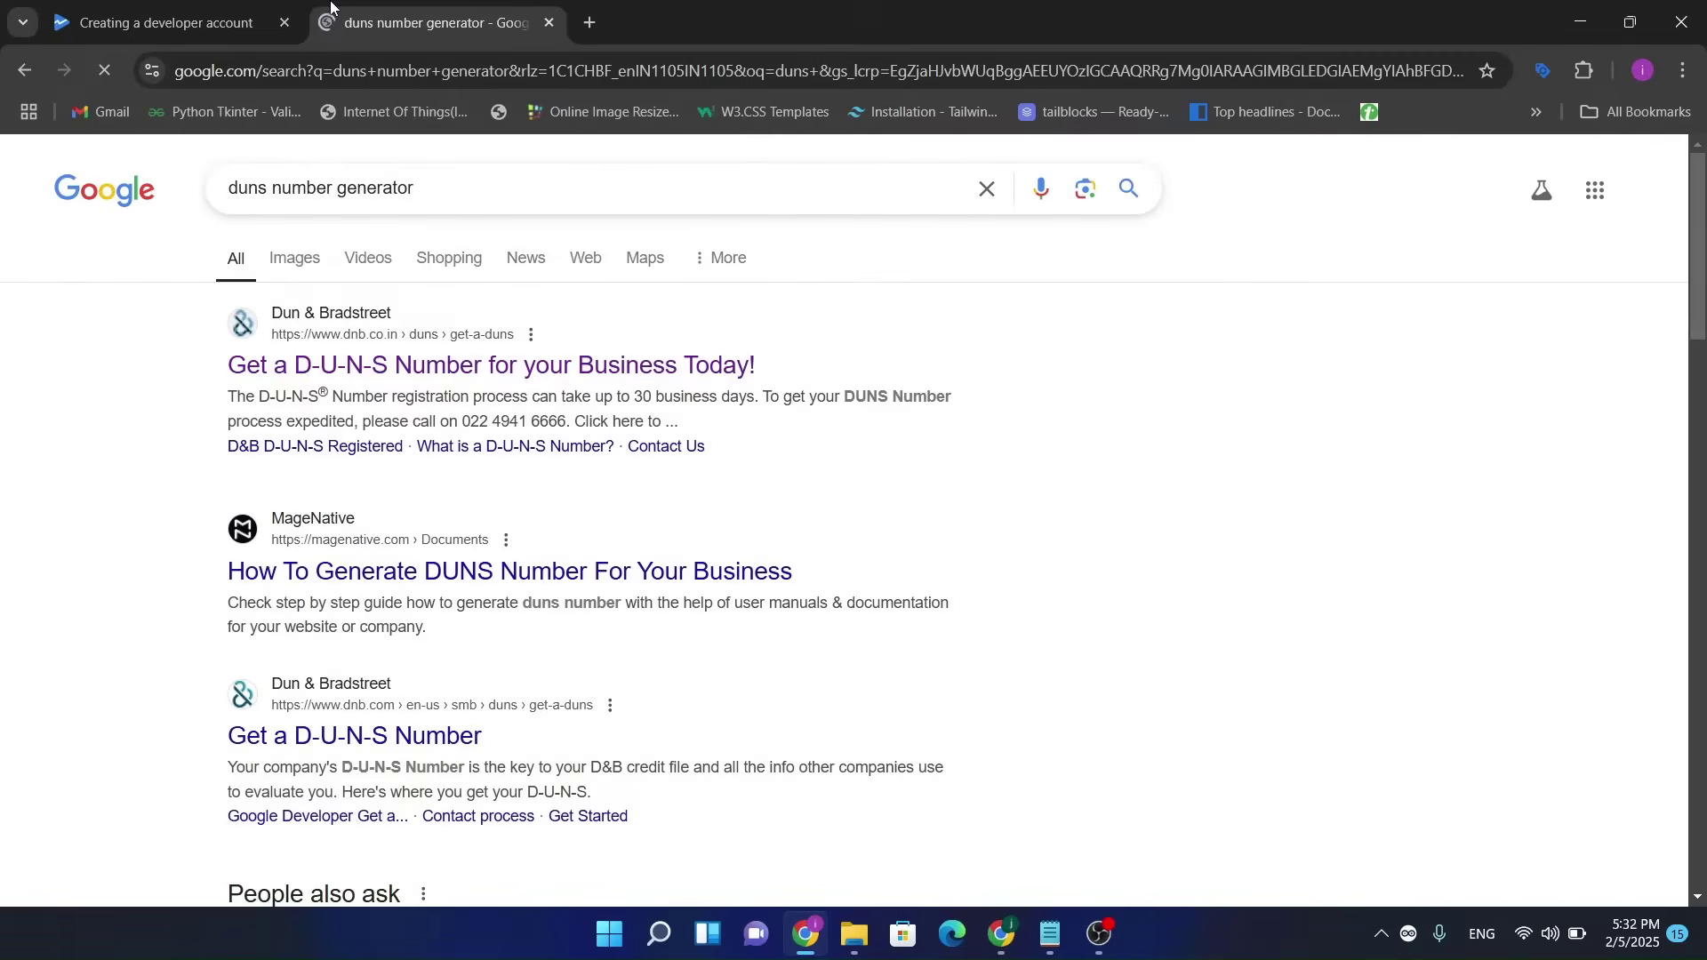
{"action": "left_click", "coordinate": [395, 375]}
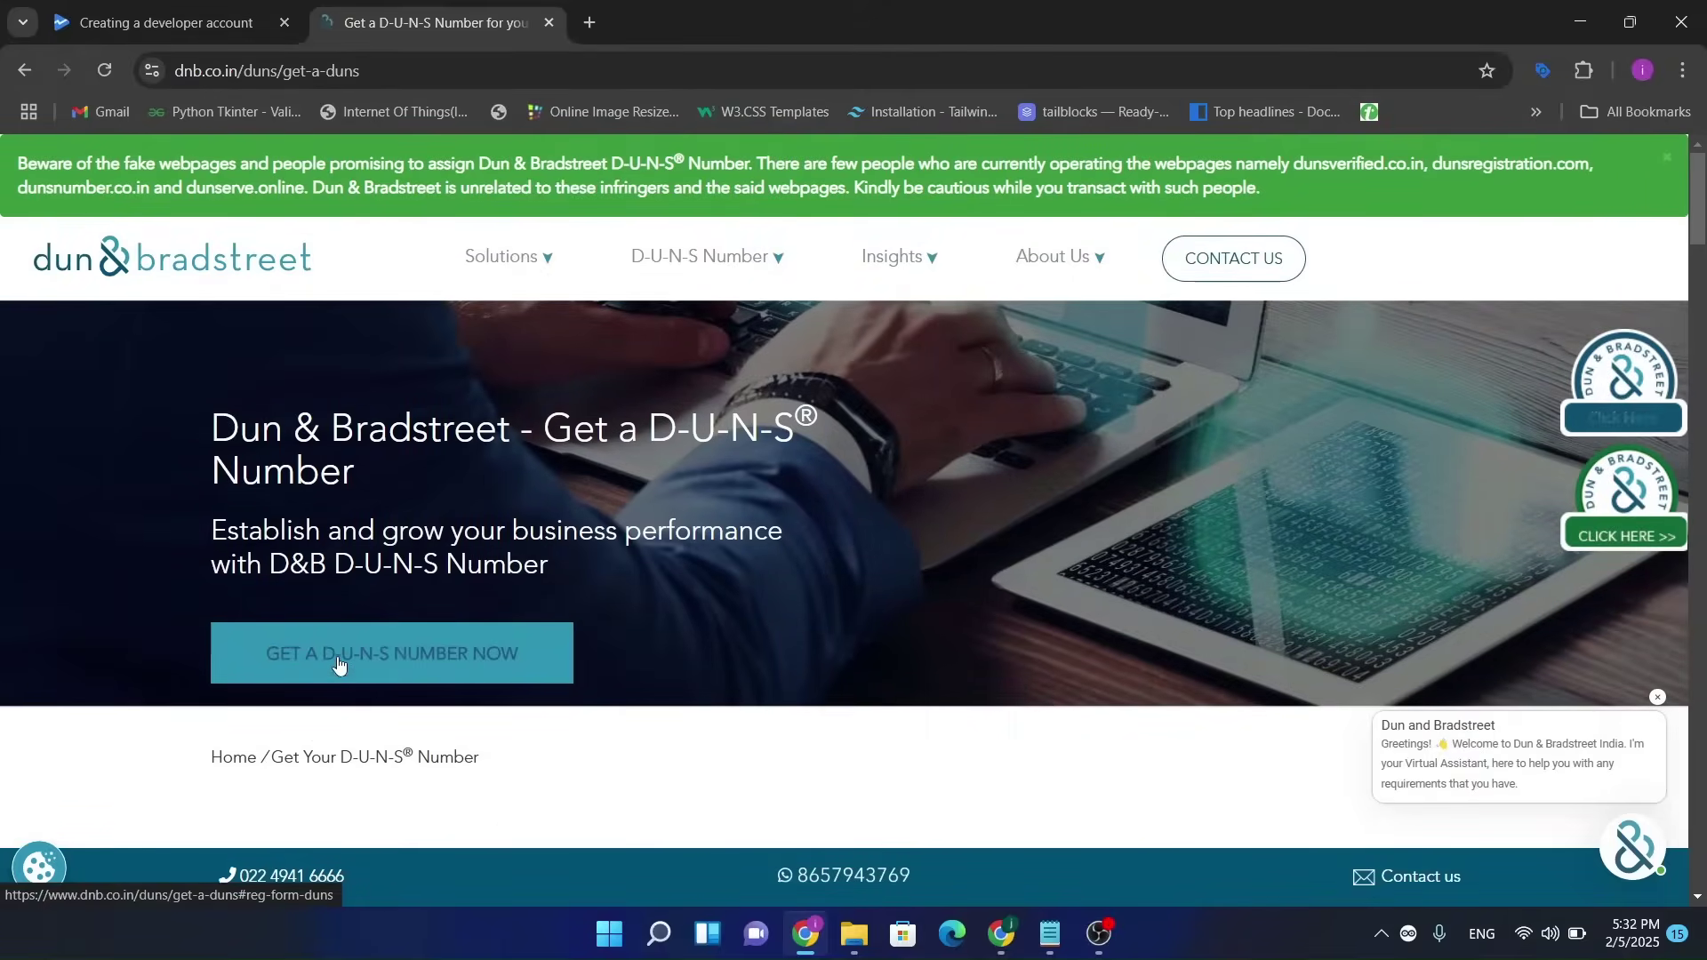
Go to the D-U-N-S registration form and choose Google Developer as the primary reason.
{"action": "left_click", "coordinate": [389, 676]}
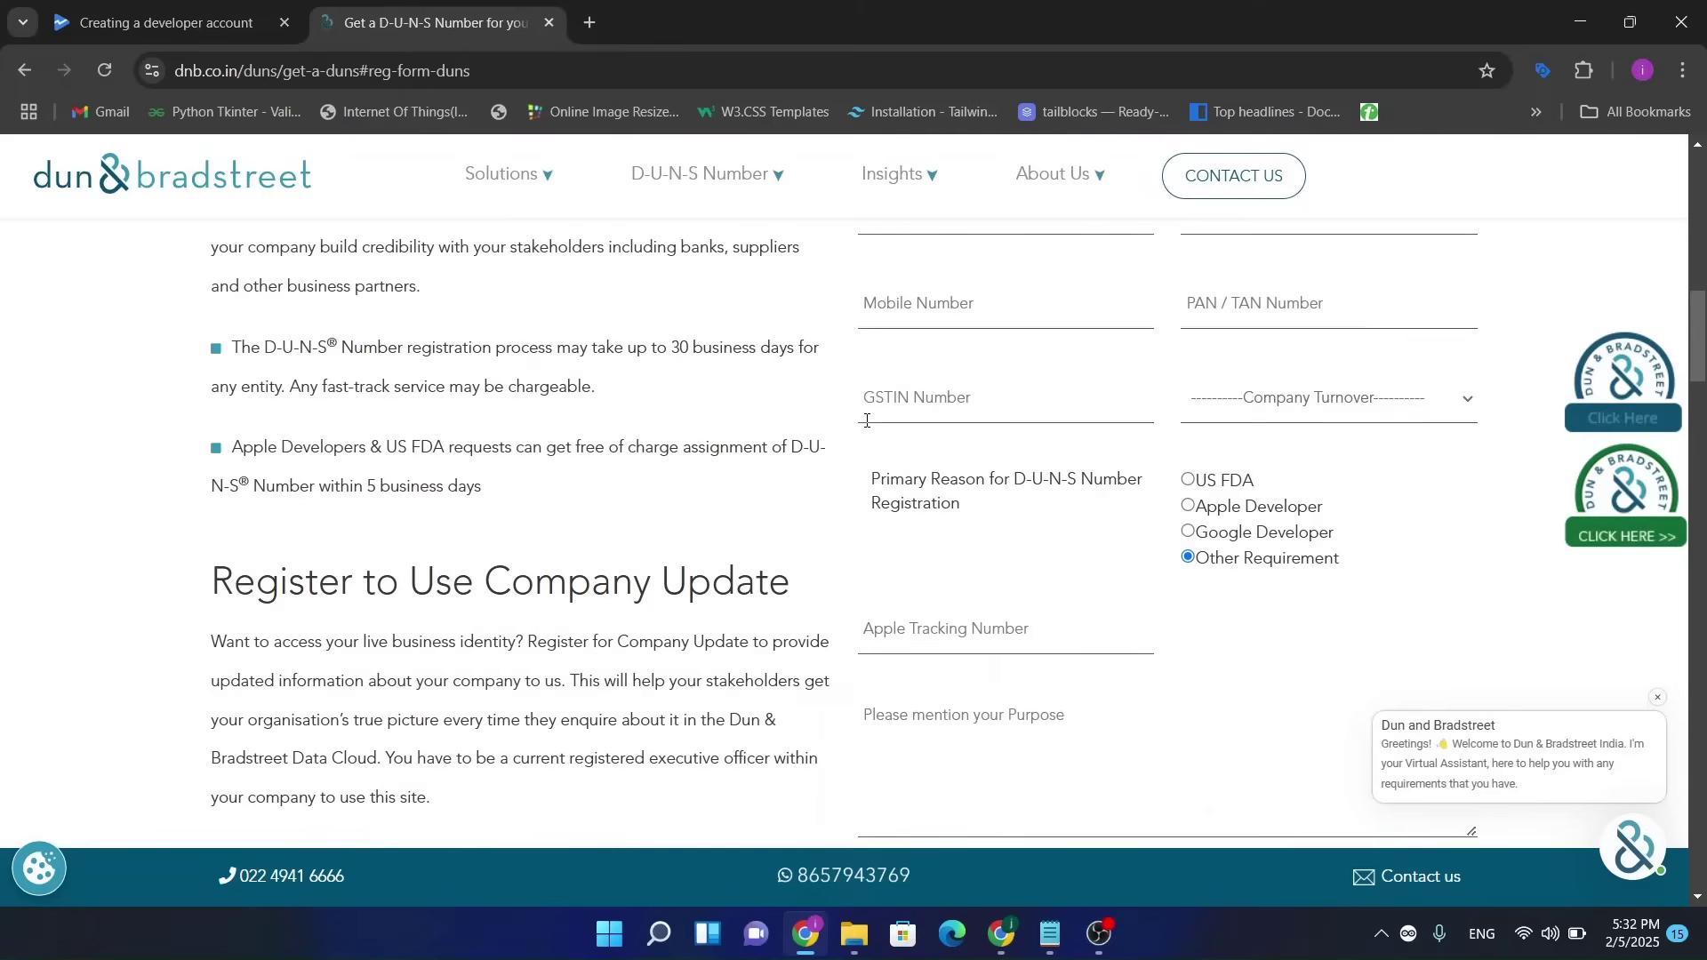
{"action": "scroll", "coordinate": [867, 423], "scroll_direction": "down", "scroll_amount": 4}
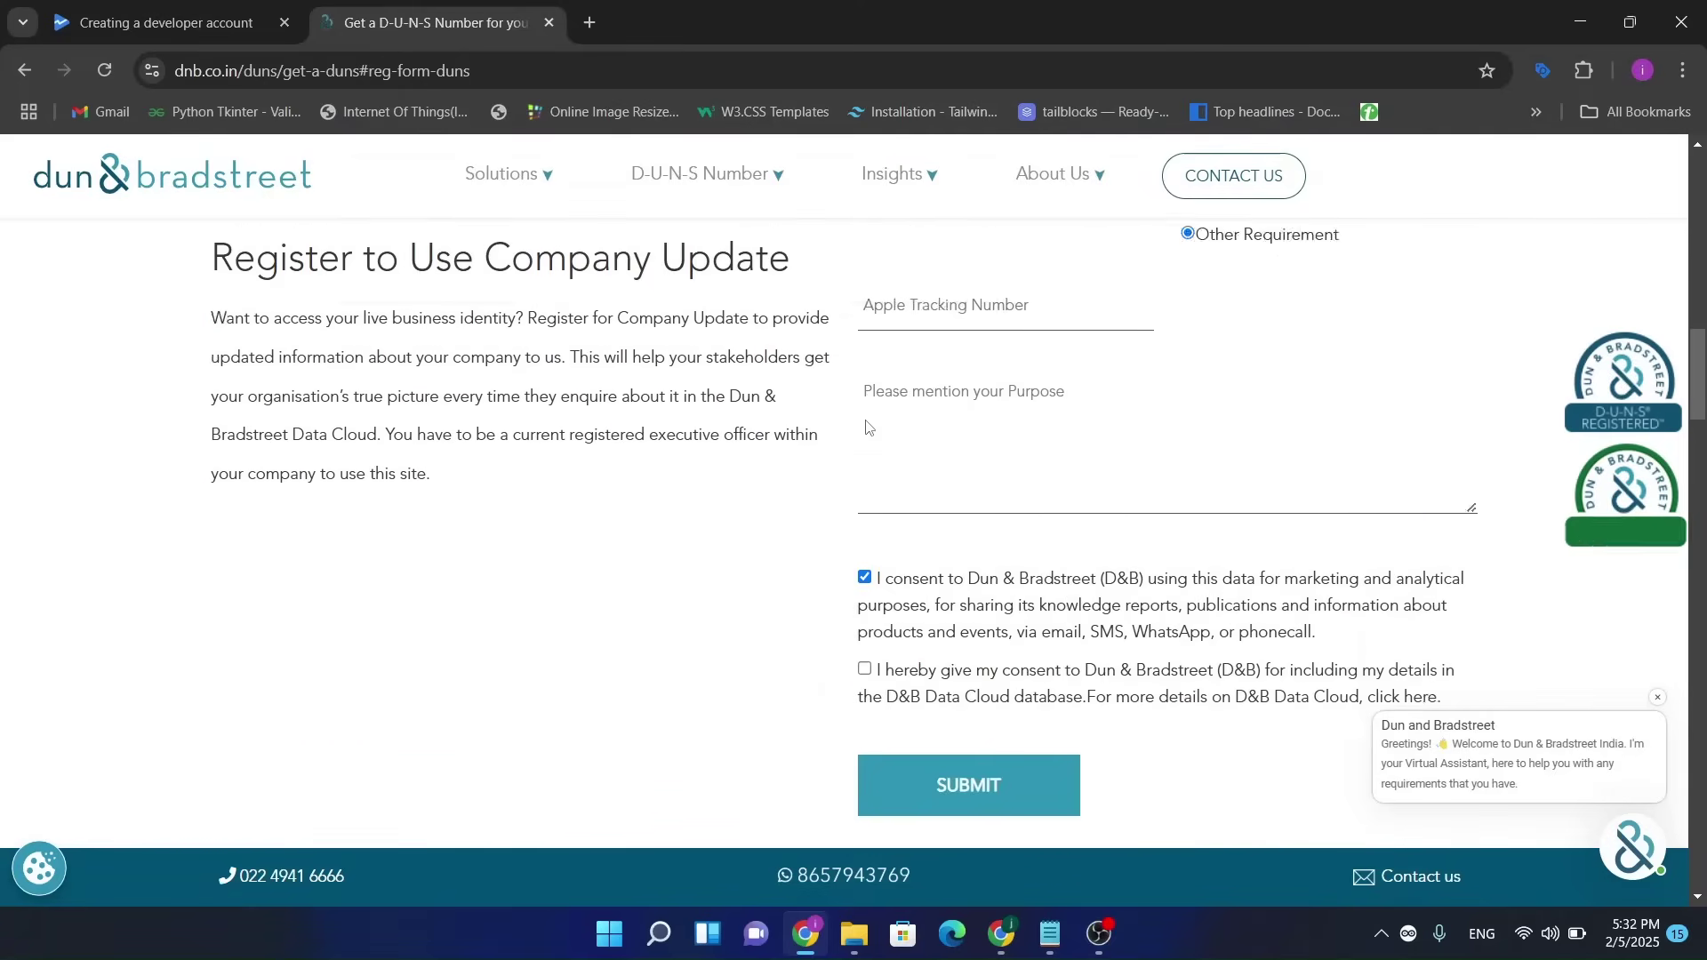
{"action": "scroll", "coordinate": [867, 425], "scroll_direction": "up", "scroll_amount": 3}
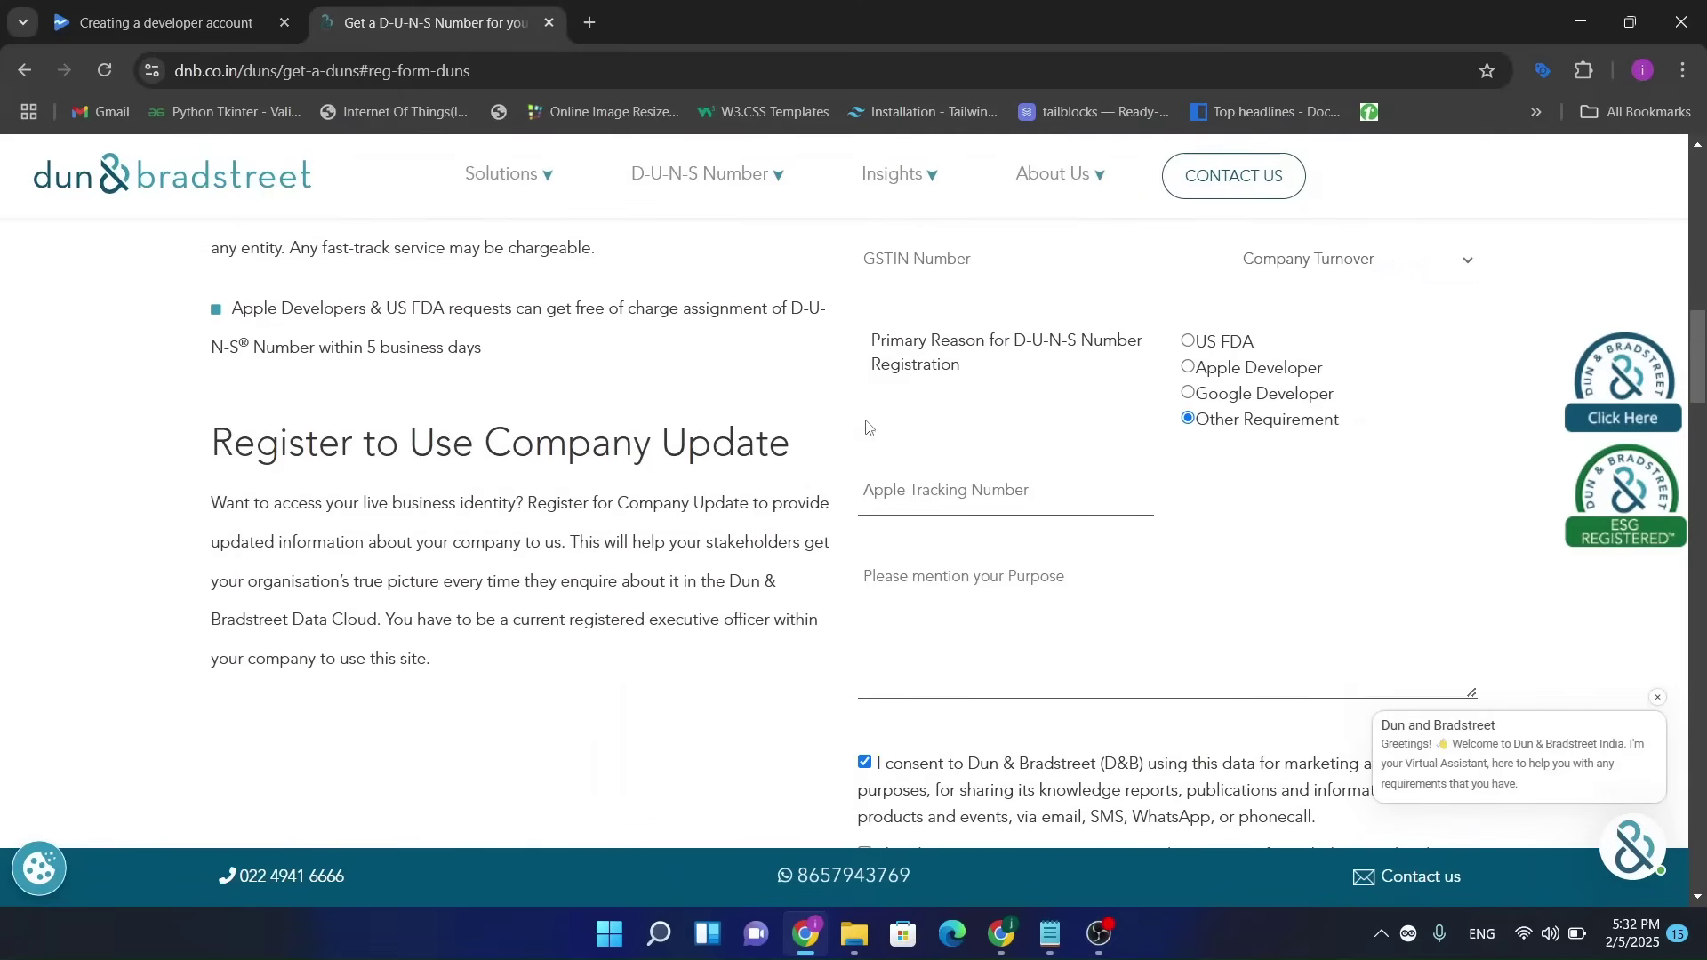
{"action": "scroll", "coordinate": [867, 425], "scroll_direction": "up", "scroll_amount": 4}
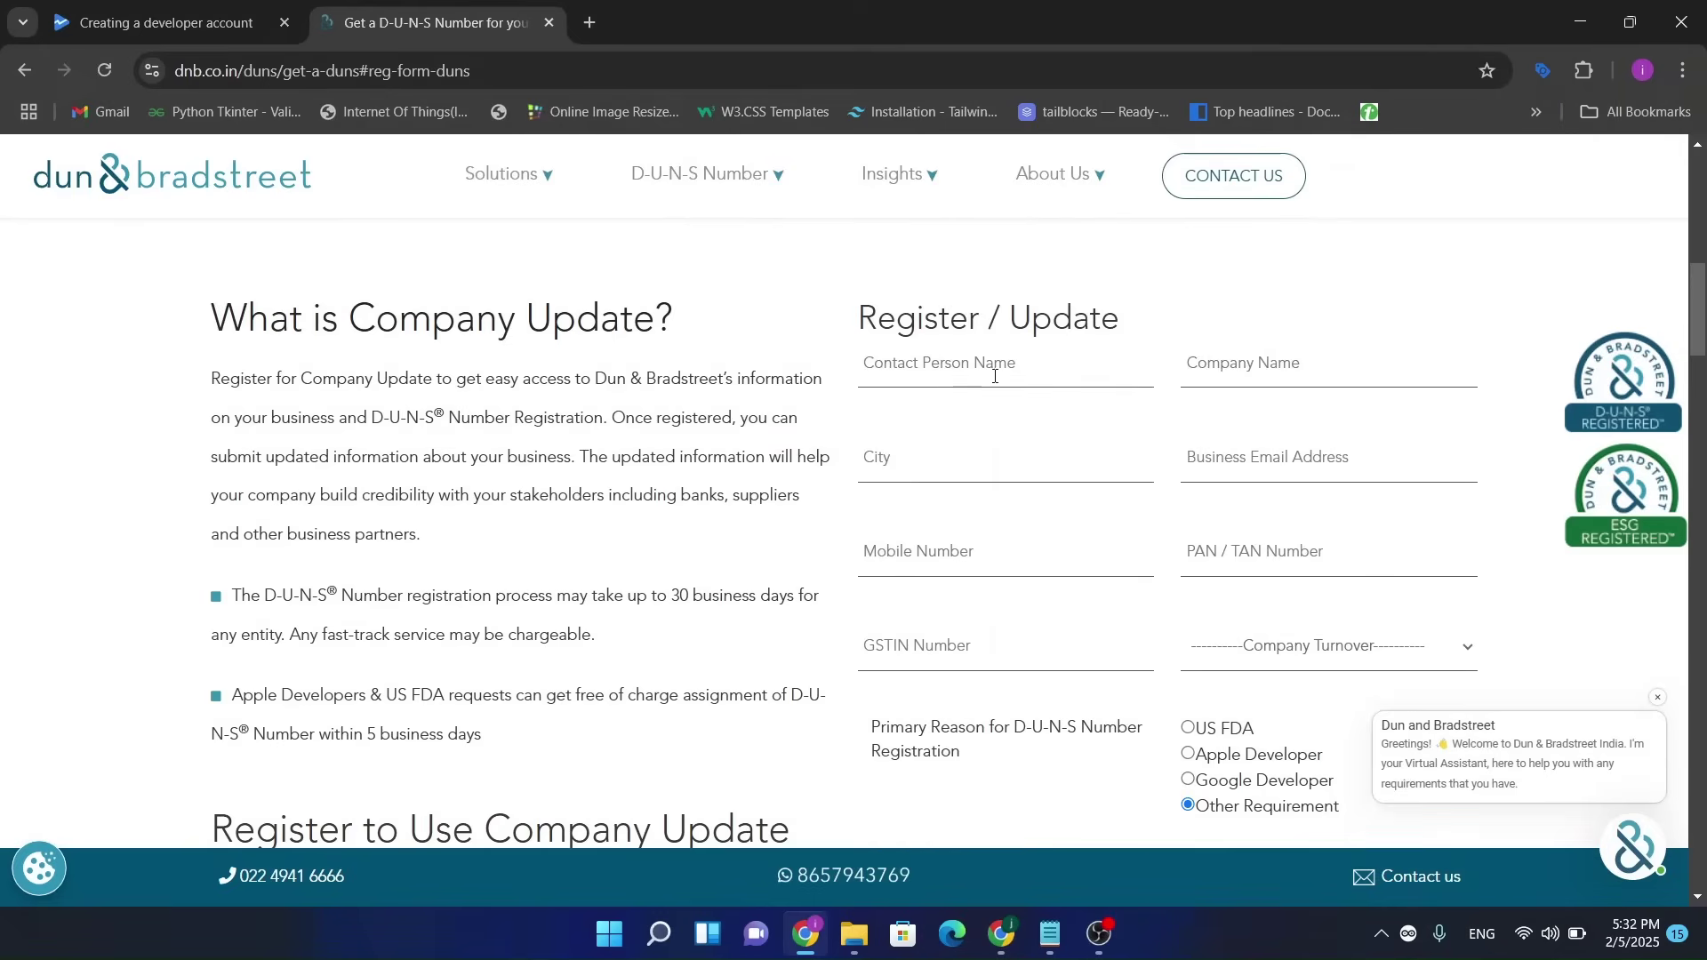
{"action": "scroll", "coordinate": [972, 438], "scroll_direction": "down", "scroll_amount": 2}
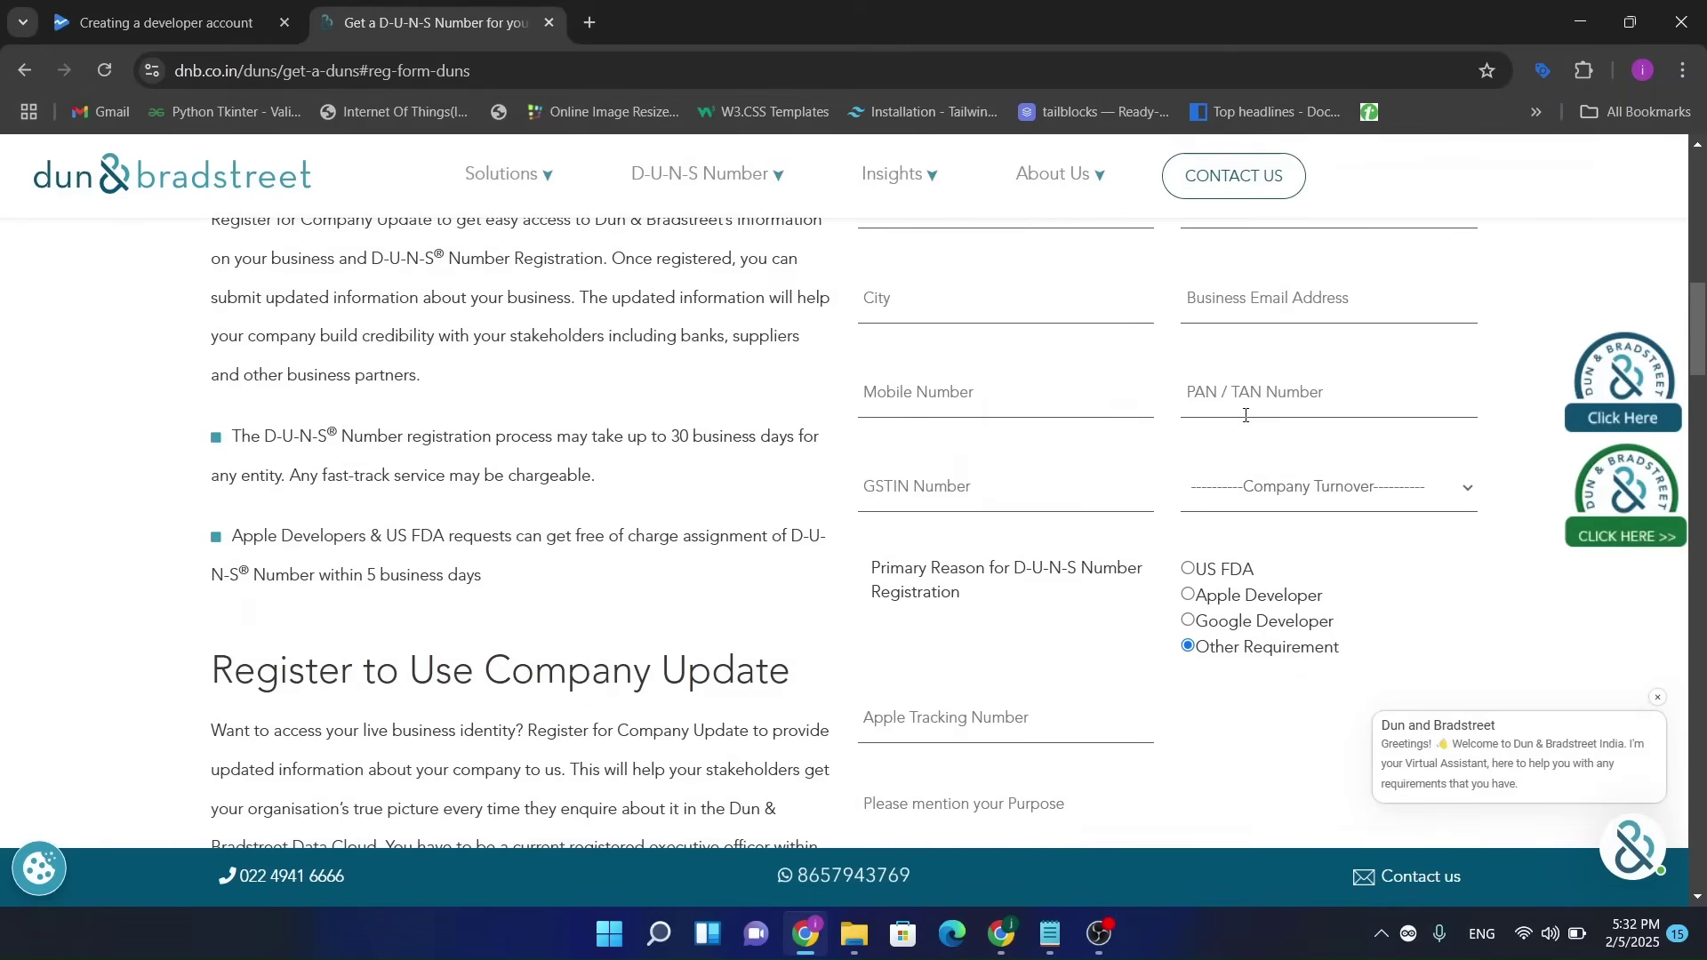
{"action": "scroll", "coordinate": [1226, 416], "scroll_direction": "down", "scroll_amount": 3}
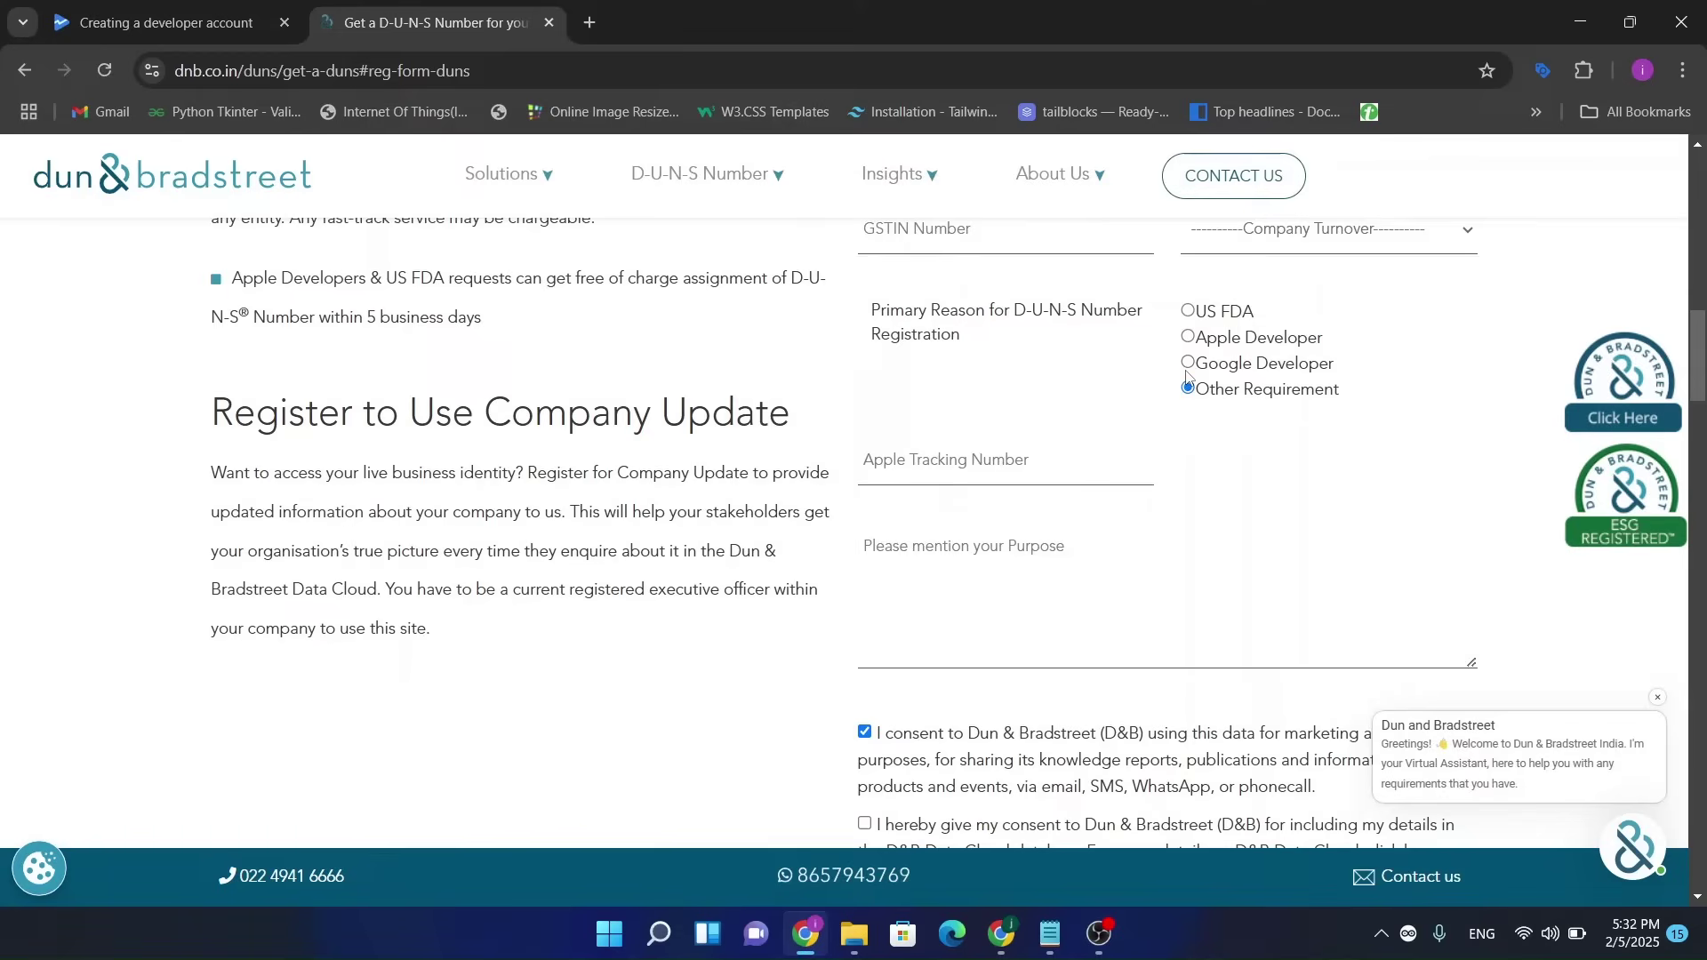
{"action": "left_click", "coordinate": [1188, 364]}
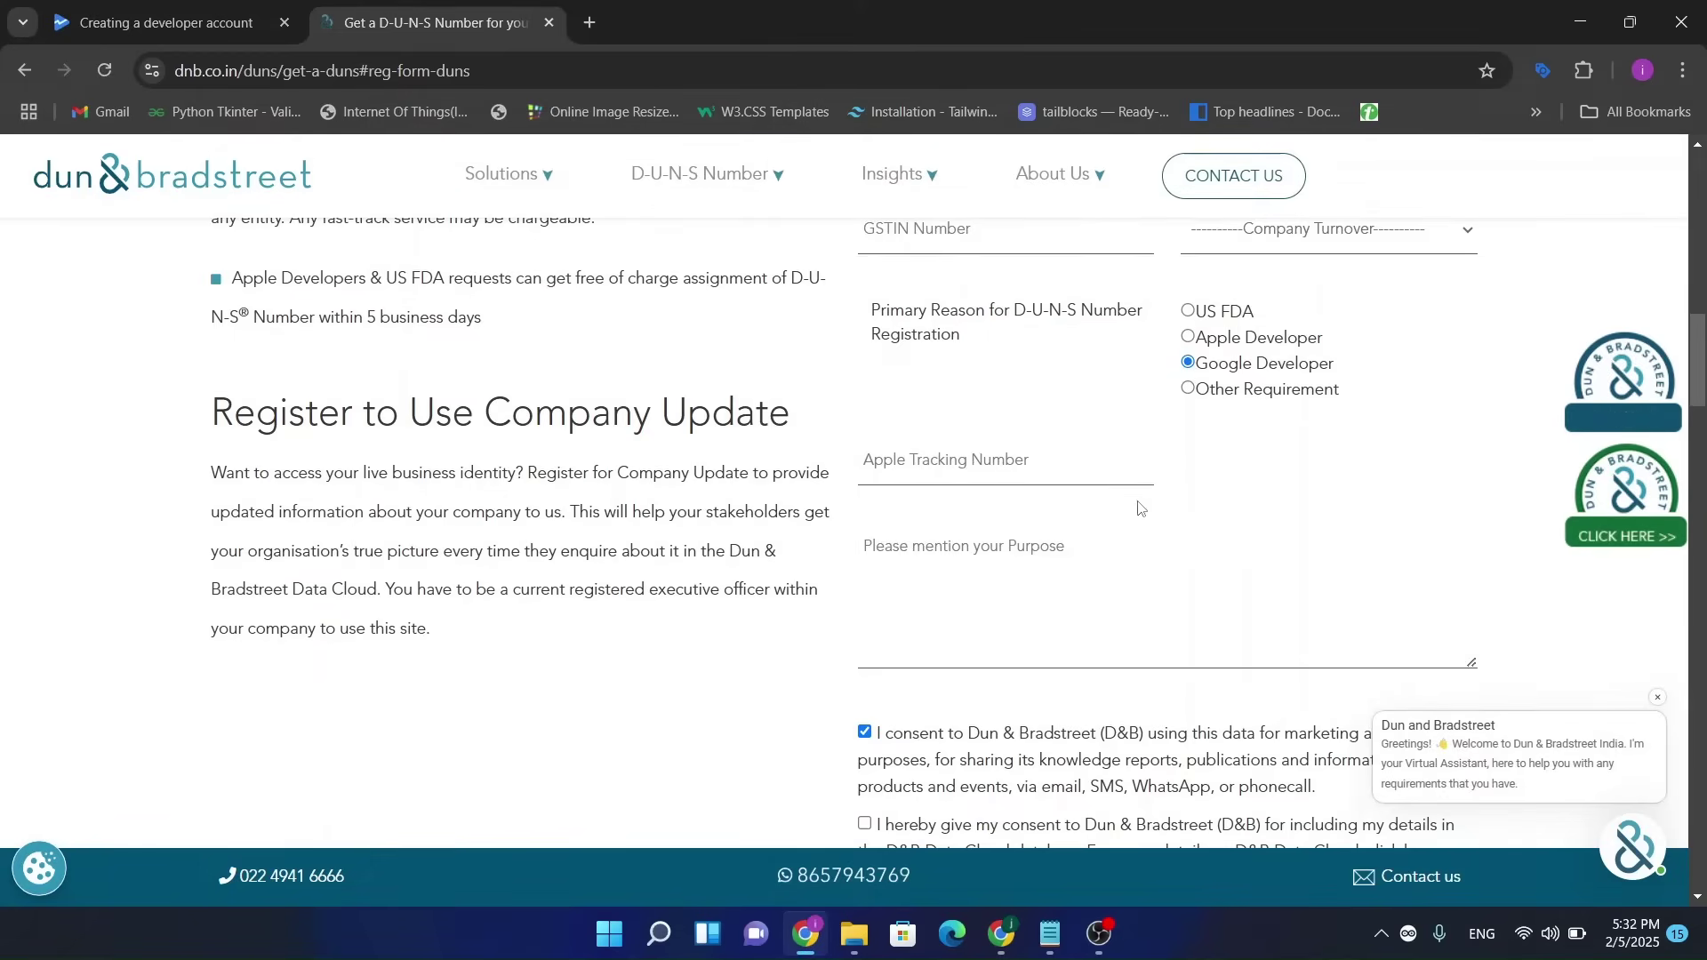
Look over the rest of the form, then switch to the Gmail window.
{"action": "scroll", "coordinate": [1141, 508], "scroll_direction": "up", "scroll_amount": 2}
{"action": "scroll", "coordinate": [1141, 508], "scroll_direction": "down", "scroll_amount": 5}
{"action": "scroll", "coordinate": [1141, 508], "scroll_direction": "up", "scroll_amount": 4}
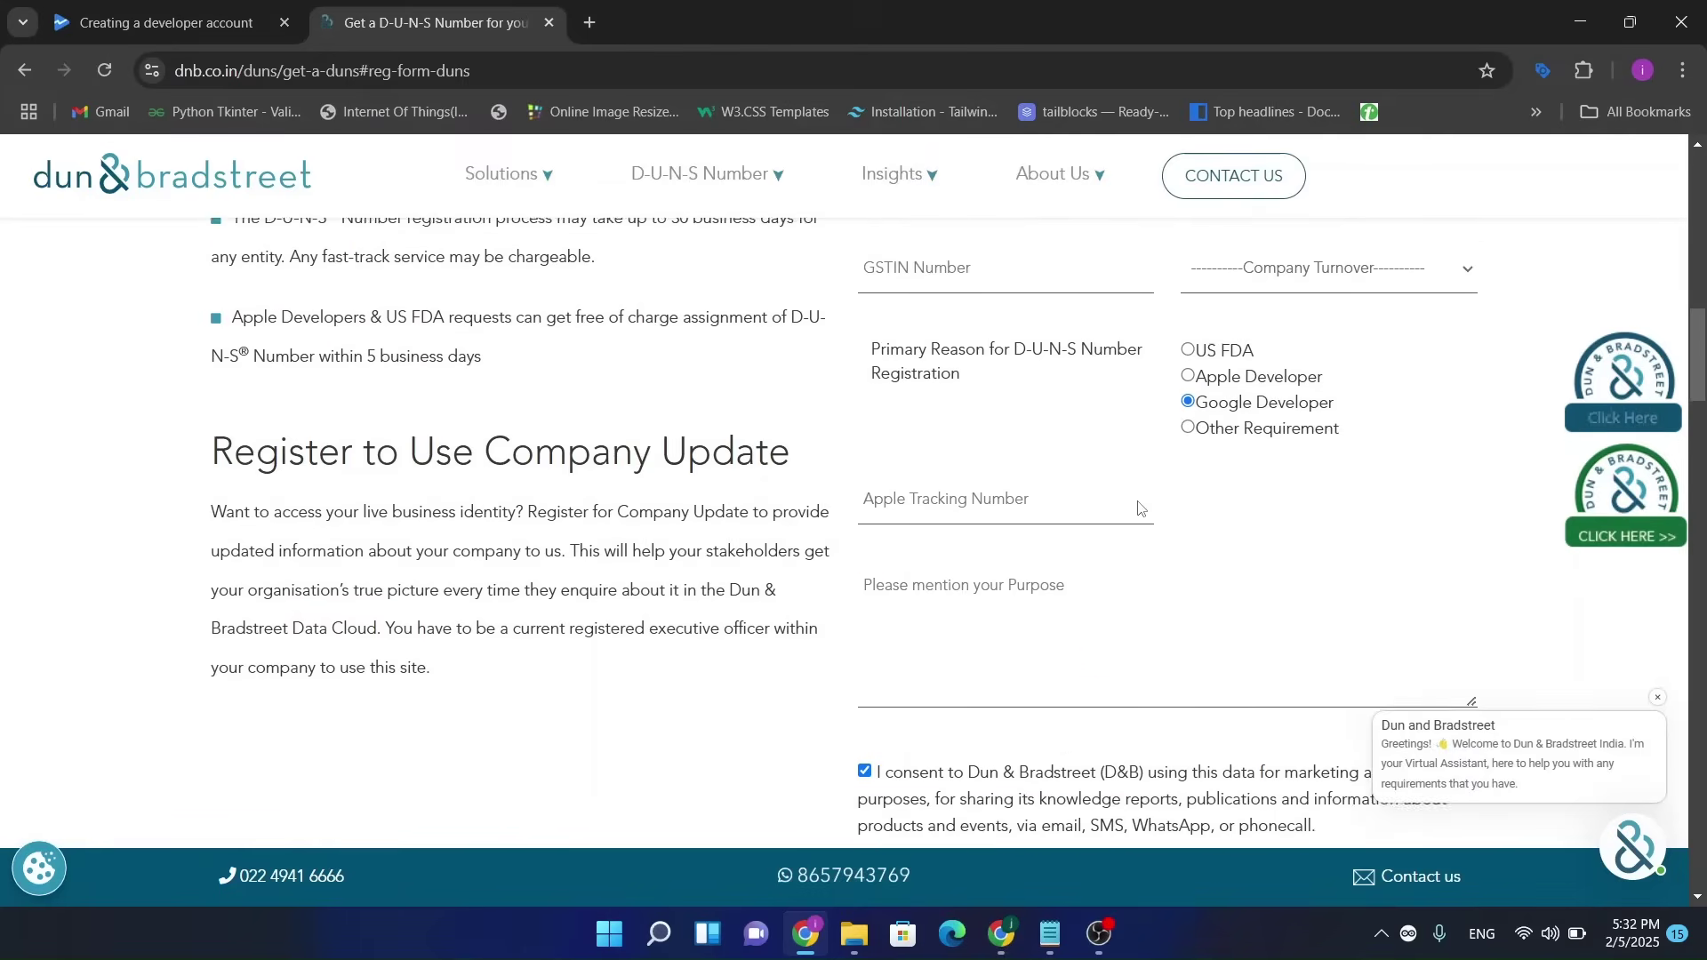
{"action": "scroll", "coordinate": [1141, 508], "scroll_direction": "down", "scroll_amount": 5}
{"action": "scroll", "coordinate": [1140, 622], "scroll_direction": "up", "scroll_amount": 8}
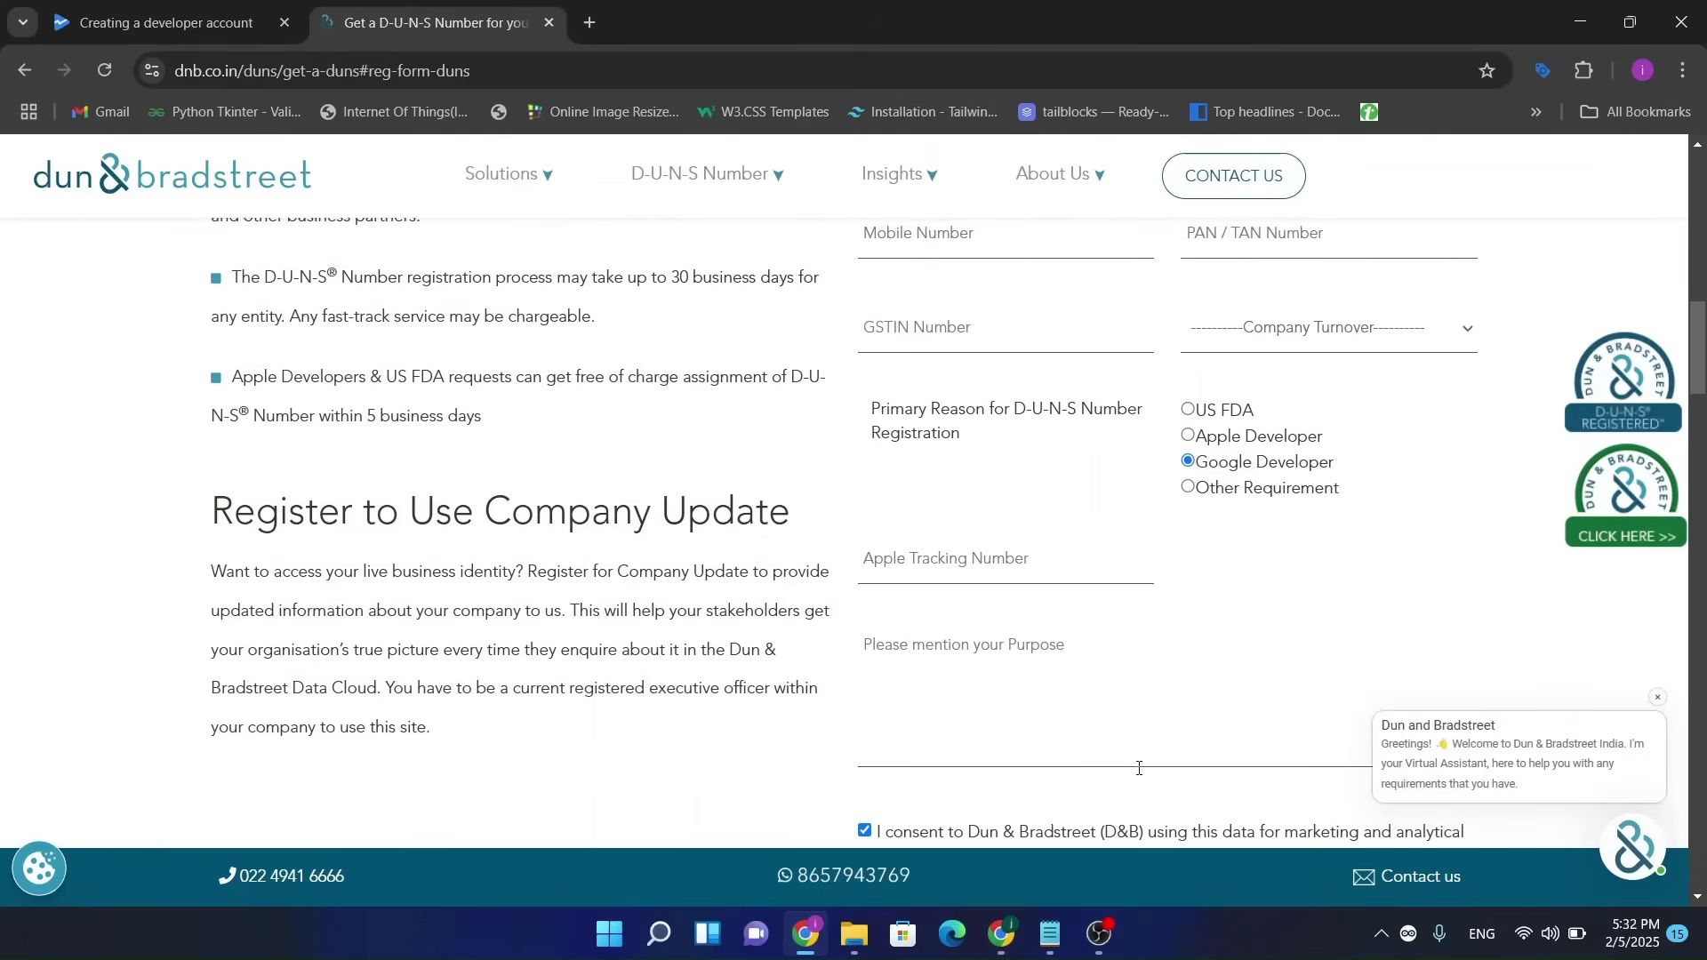
{"action": "scroll", "coordinate": [1139, 769], "scroll_direction": "down", "scroll_amount": 6}
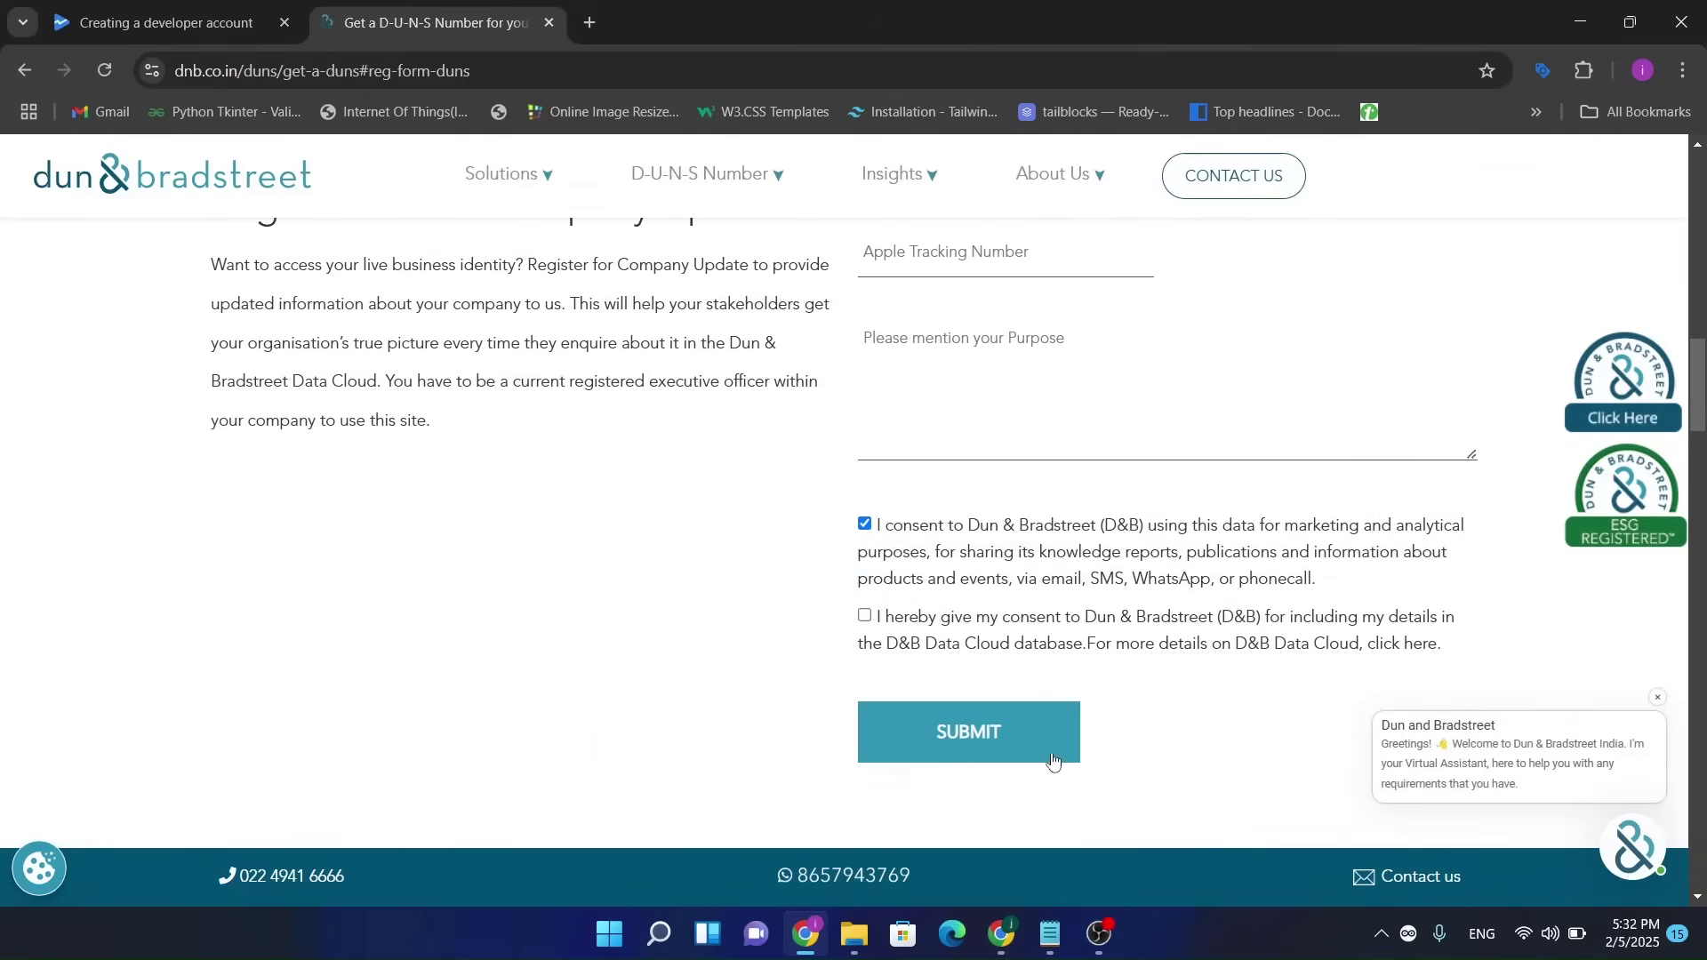
{"action": "left_click", "coordinate": [987, 948]}
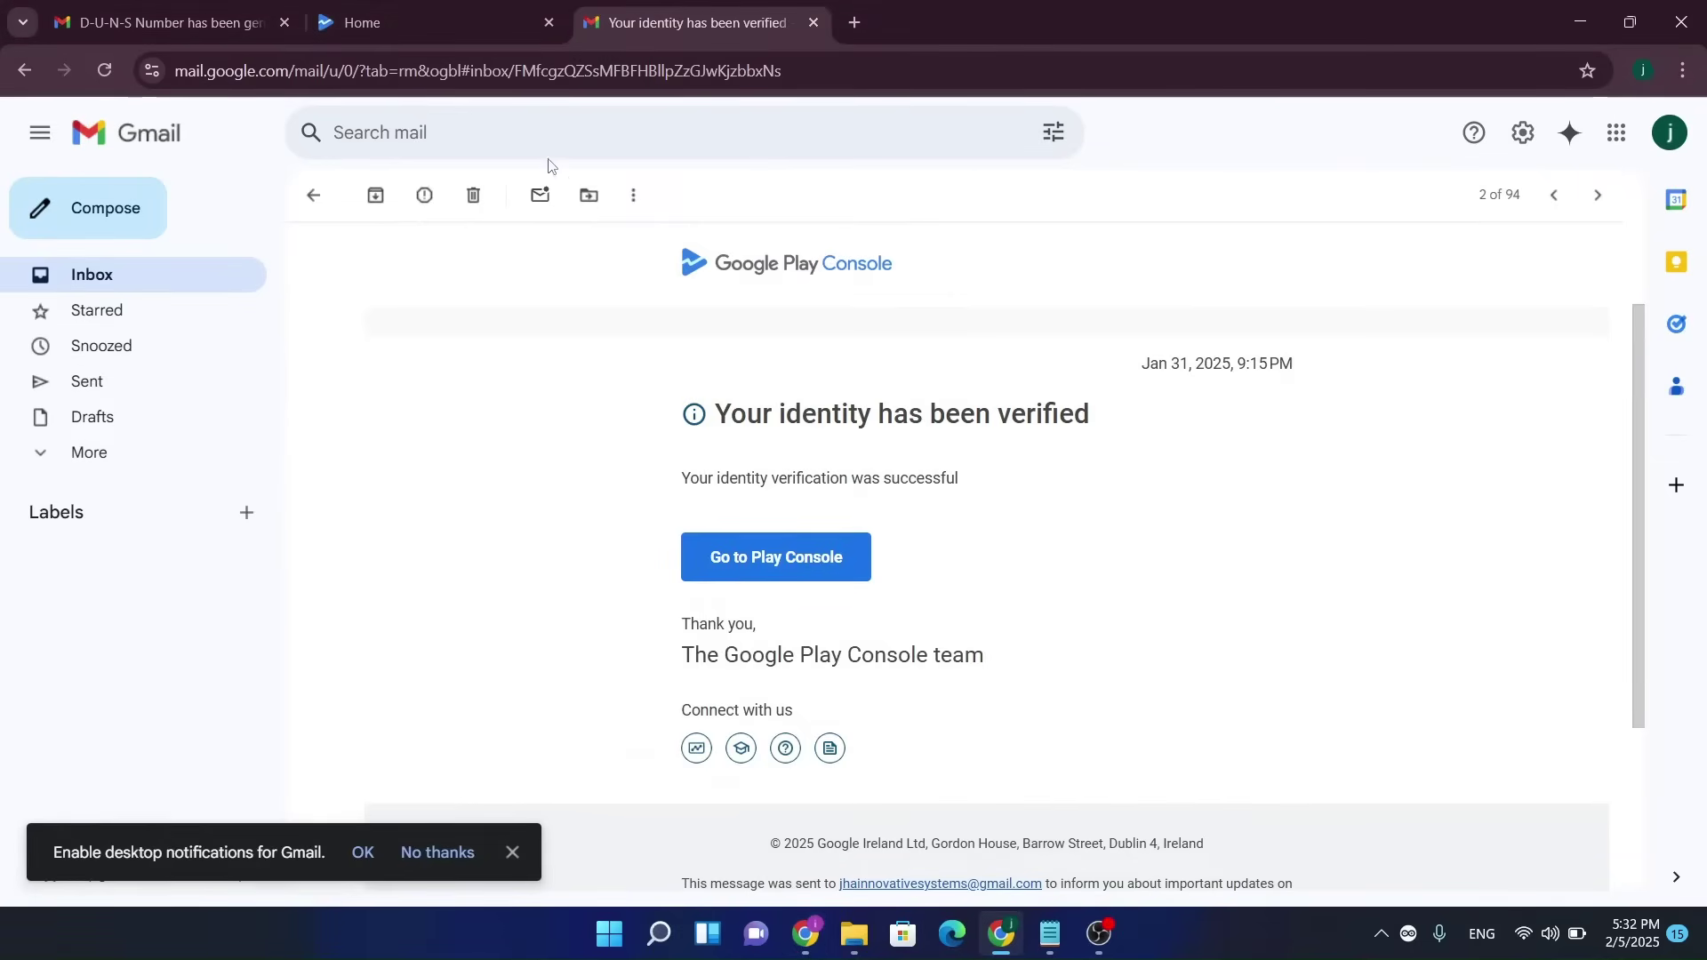
Open the DUNS Request confirmation email from the inbox.
{"action": "left_click", "coordinate": [313, 201]}
{"action": "scroll", "coordinate": [679, 522], "scroll_direction": "down", "scroll_amount": 5}
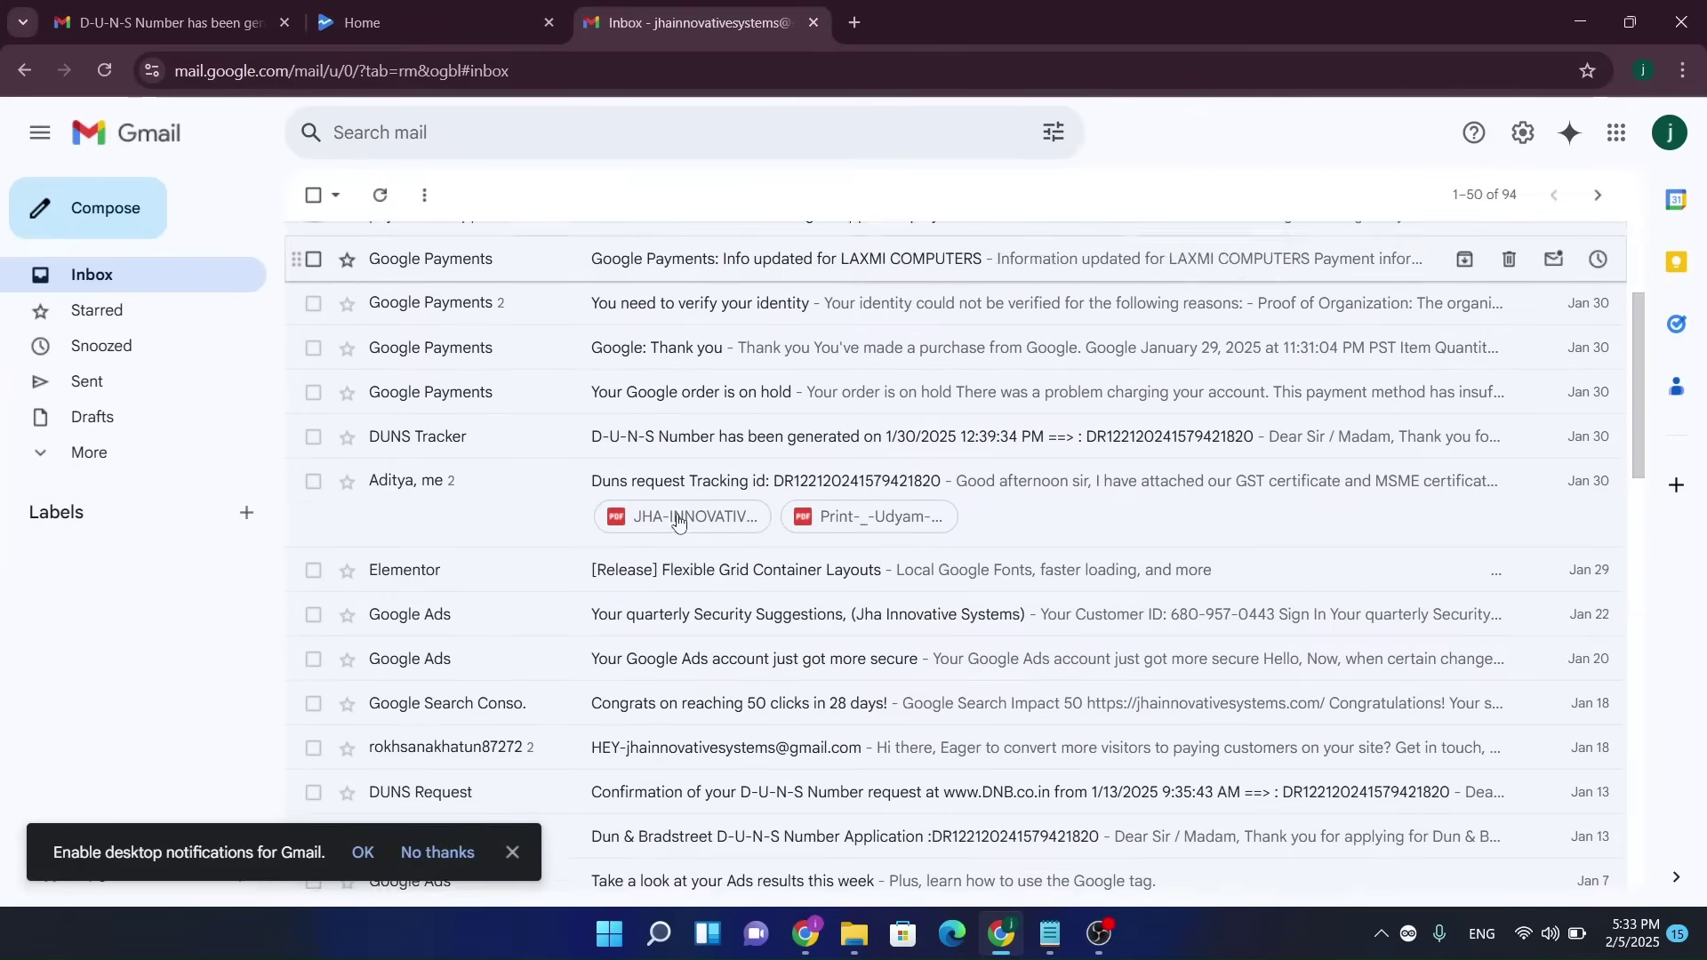
{"action": "scroll", "coordinate": [685, 533], "scroll_direction": "down", "scroll_amount": 1}
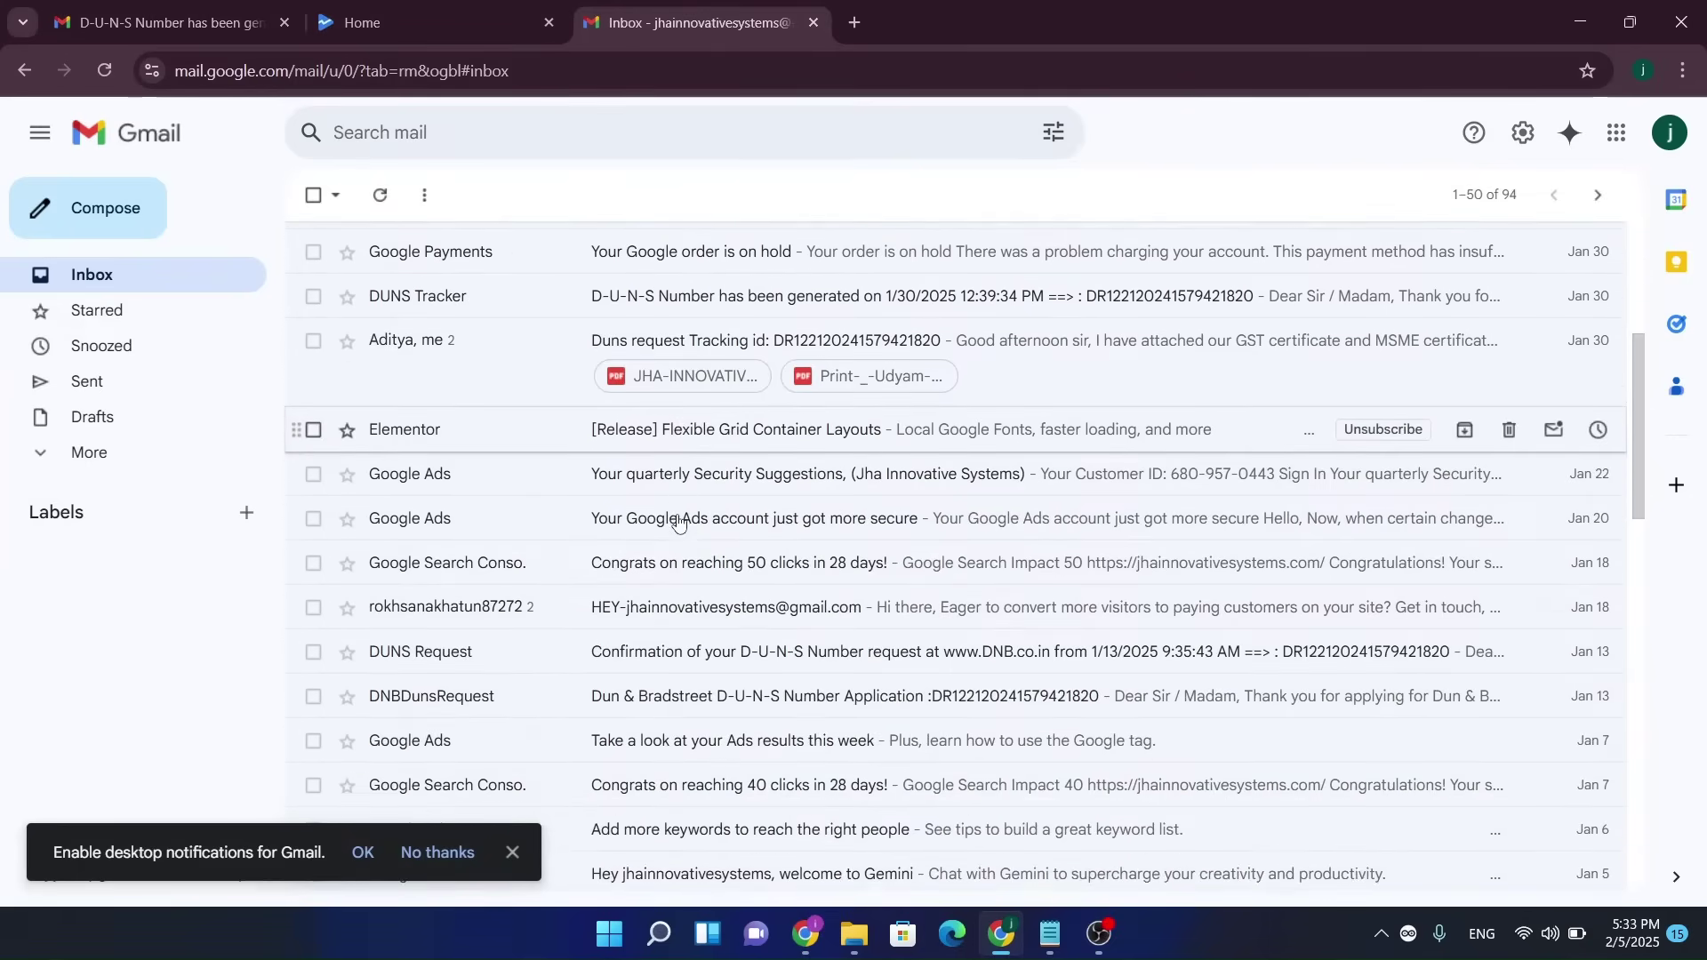
{"action": "left_click", "coordinate": [721, 648]}
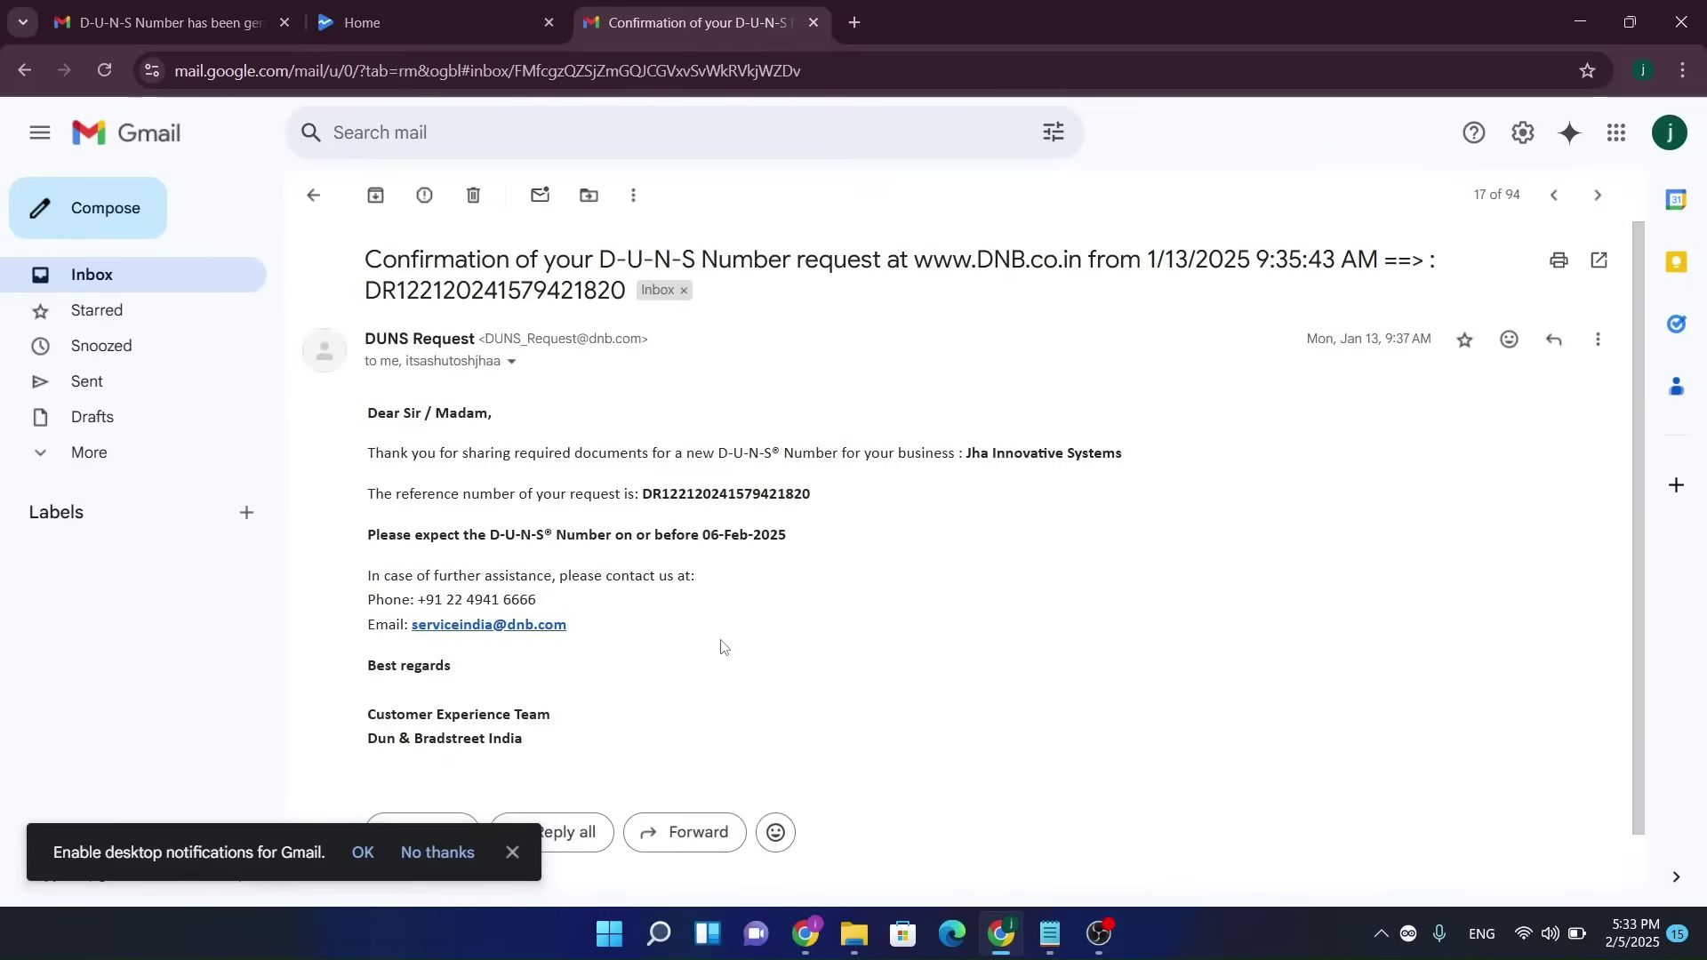
{"action": "right_click", "coordinate": [721, 647]}
{"action": "left_click", "coordinate": [547, 426]}
Open the email with the generated D-U-N-S number, select the company name, and return to the D&B form.
{"action": "left_click", "coordinate": [313, 195]}
{"action": "scroll", "coordinate": [754, 440], "scroll_direction": "up", "scroll_amount": 3}
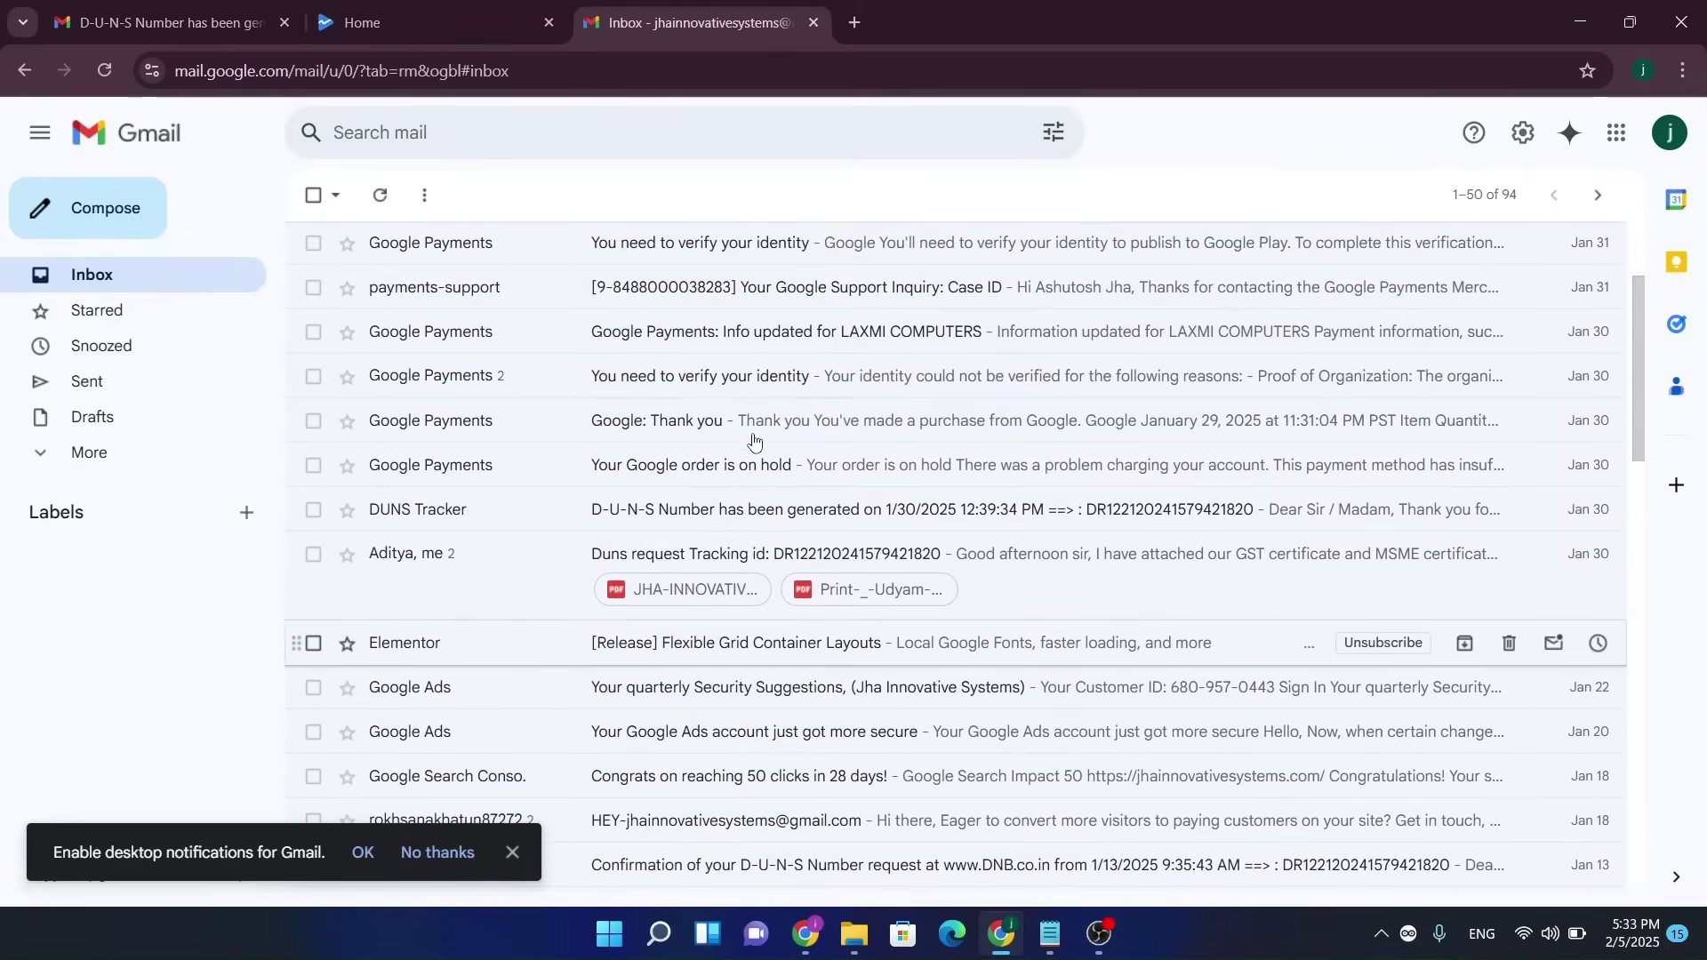
{"action": "scroll", "coordinate": [754, 440], "scroll_direction": "up", "scroll_amount": 2}
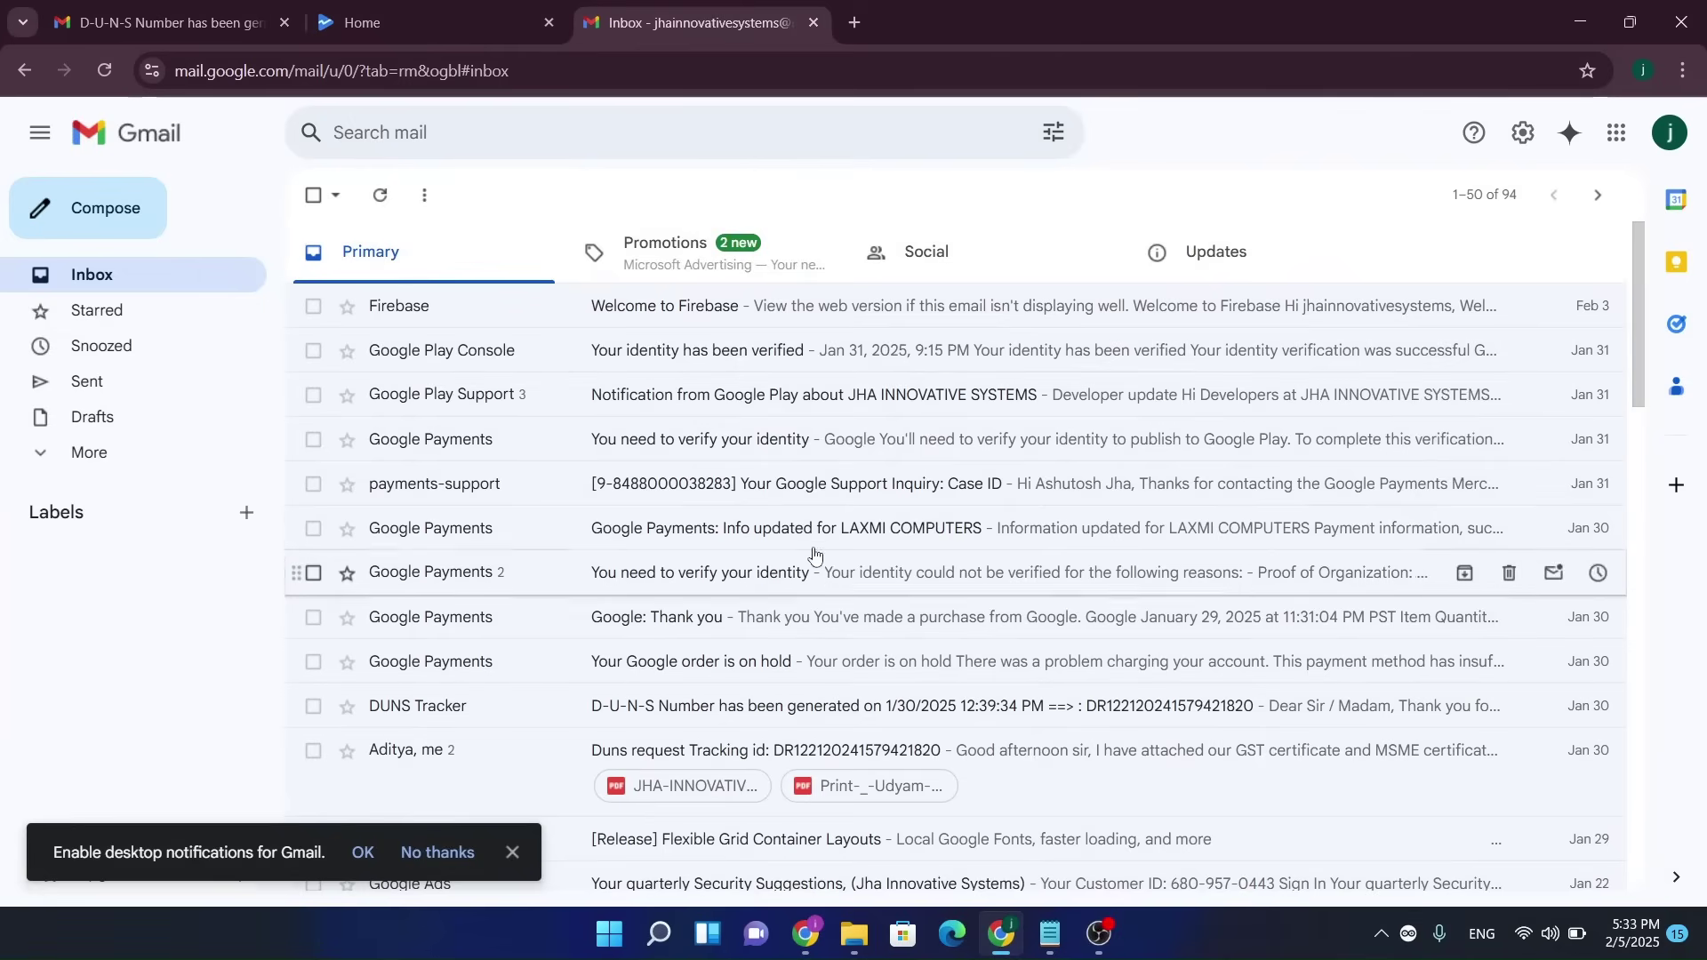
{"action": "scroll", "coordinate": [834, 534], "scroll_direction": "down", "scroll_amount": 1}
{"action": "scroll", "coordinate": [834, 534], "scroll_direction": "down", "scroll_amount": 2}
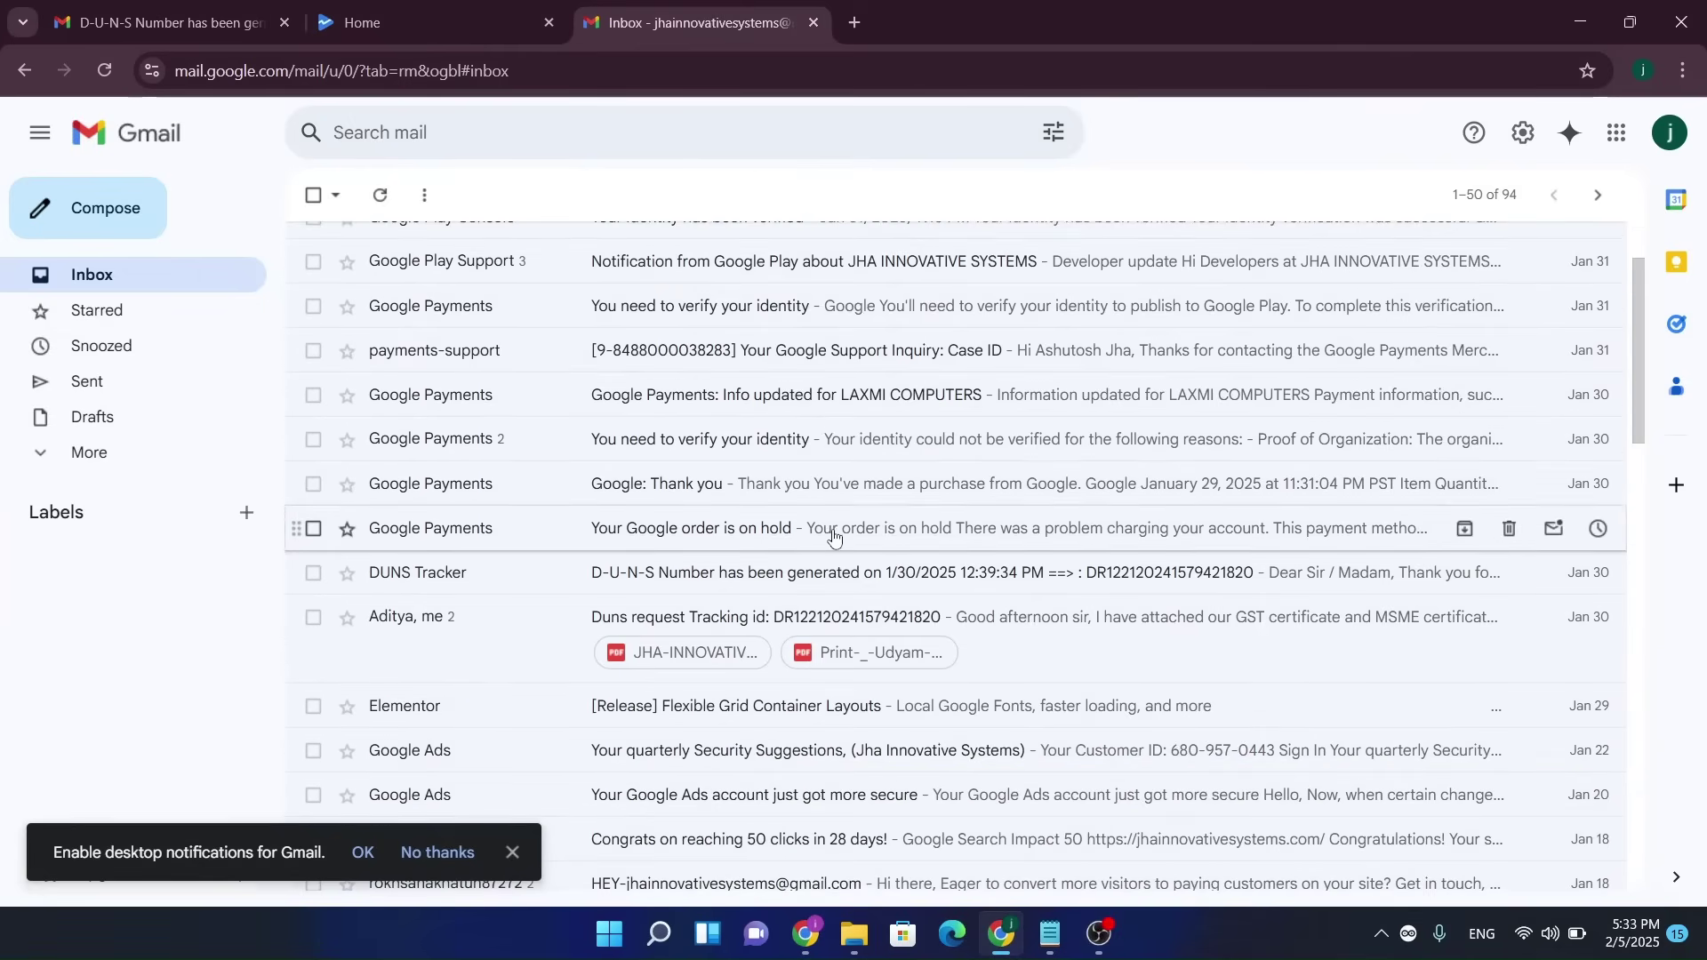
{"action": "left_click", "coordinate": [760, 576]}
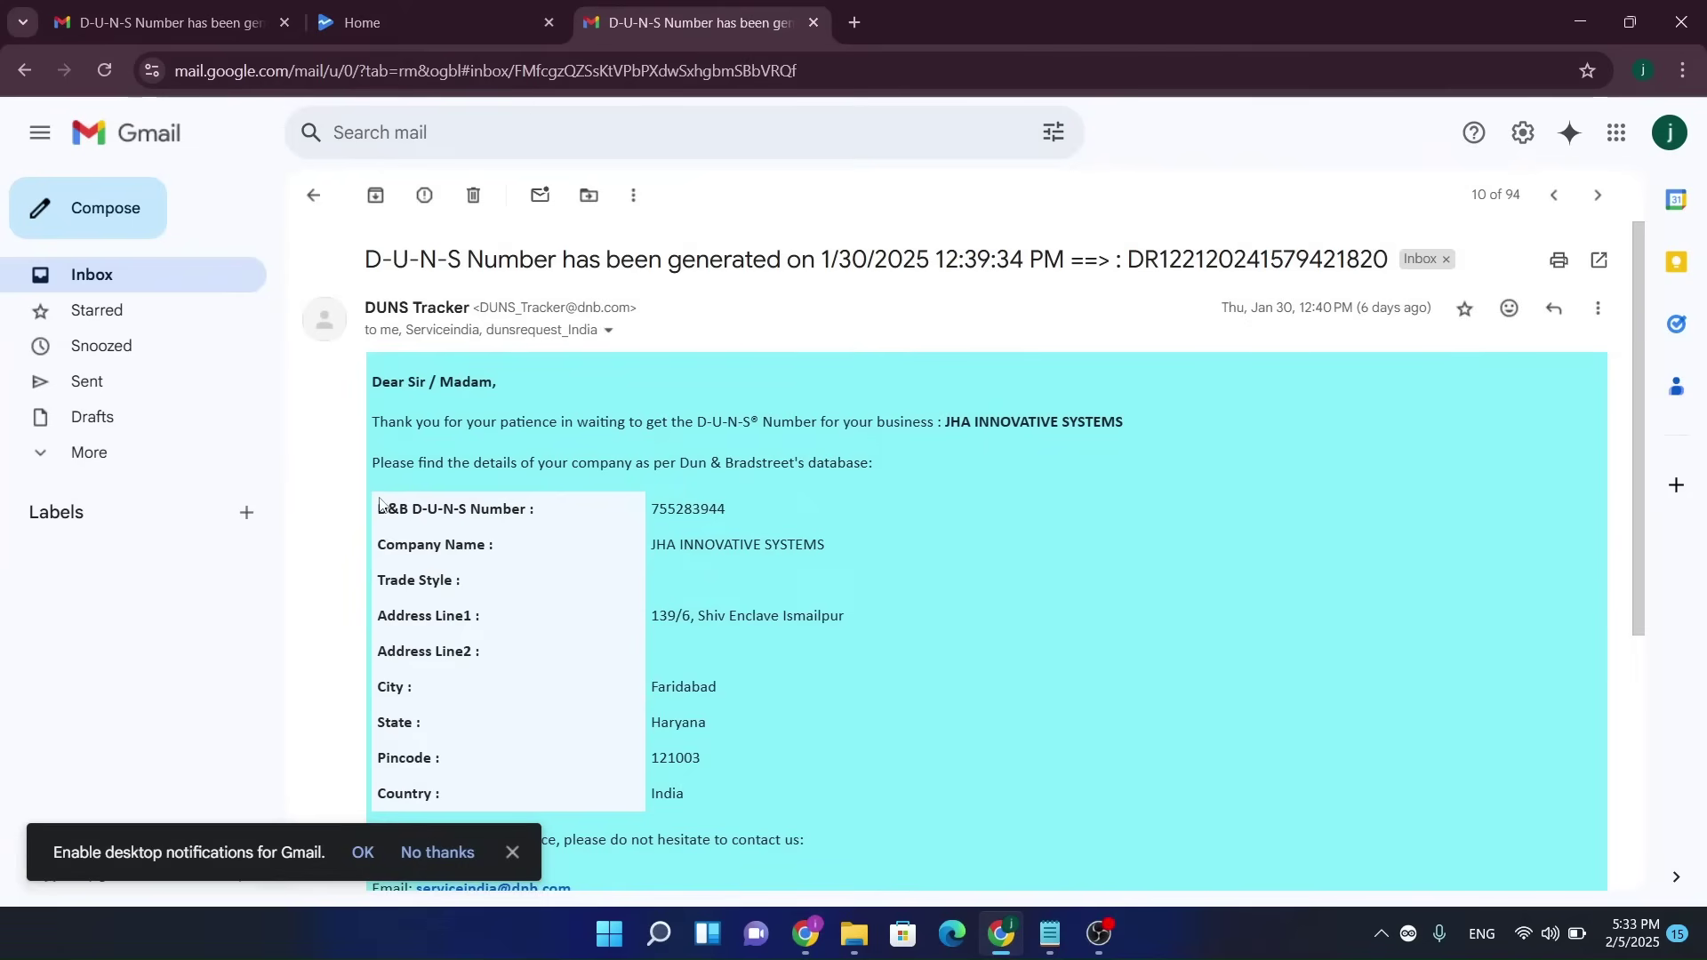
{"action": "left_click_drag", "start_coordinate": [948, 421], "coordinate": [1143, 423]}
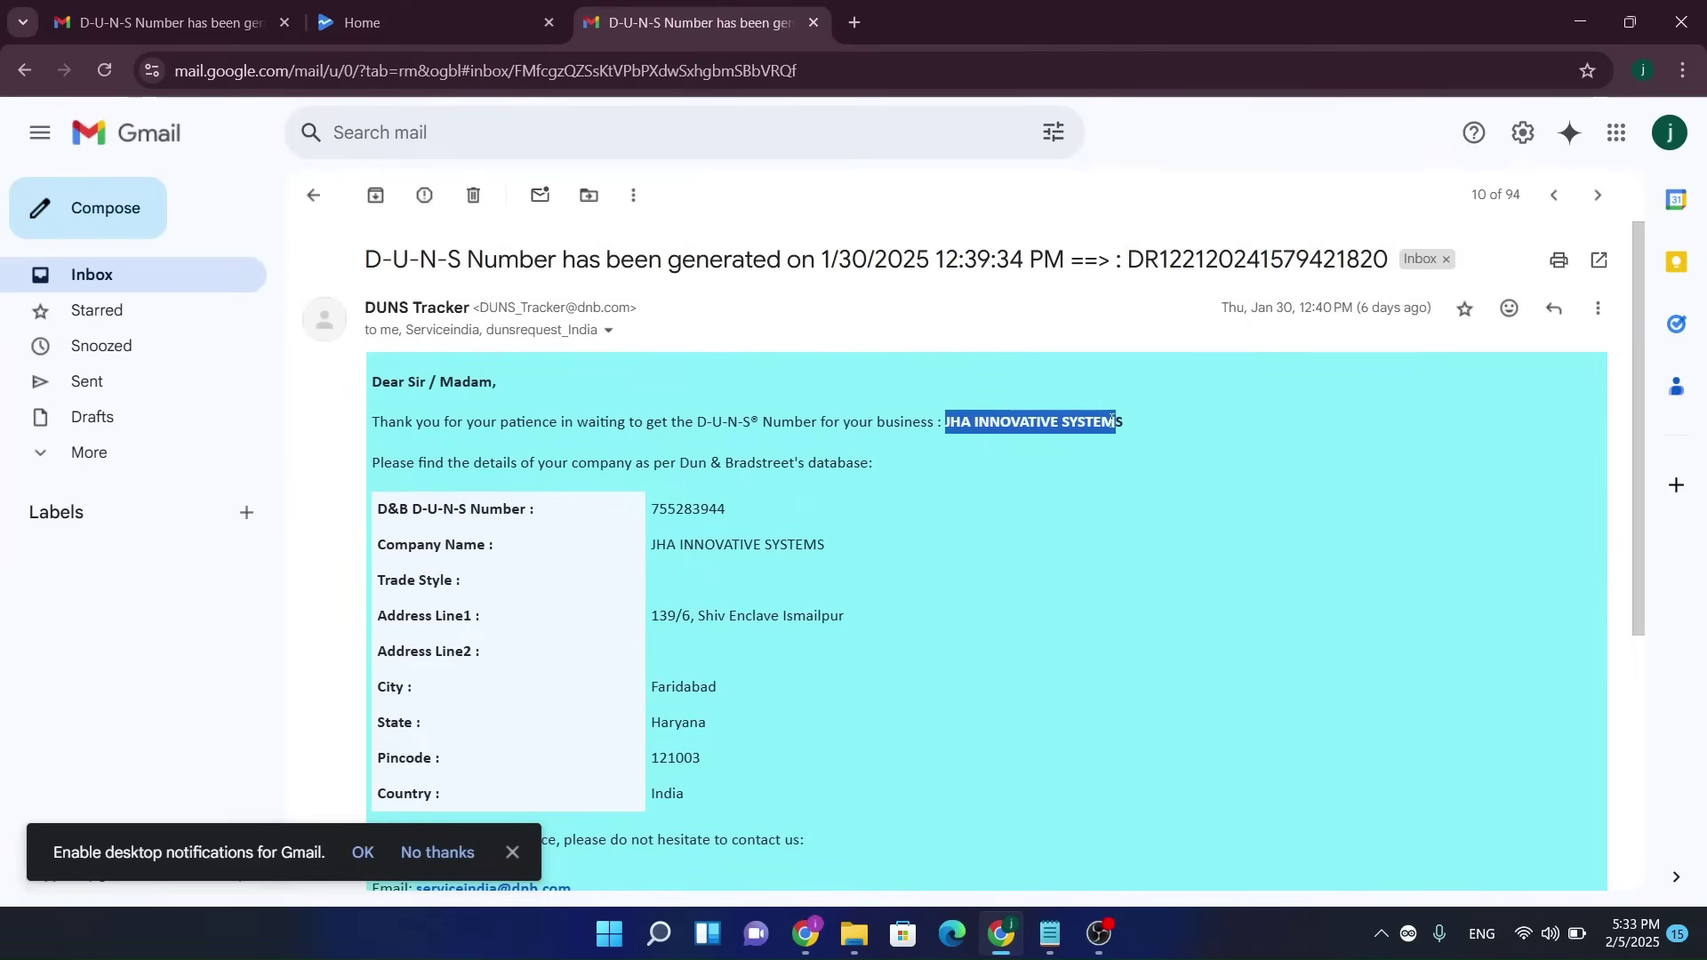
{"action": "left_click", "coordinate": [1144, 423]}
{"action": "left_click", "coordinate": [806, 934]}
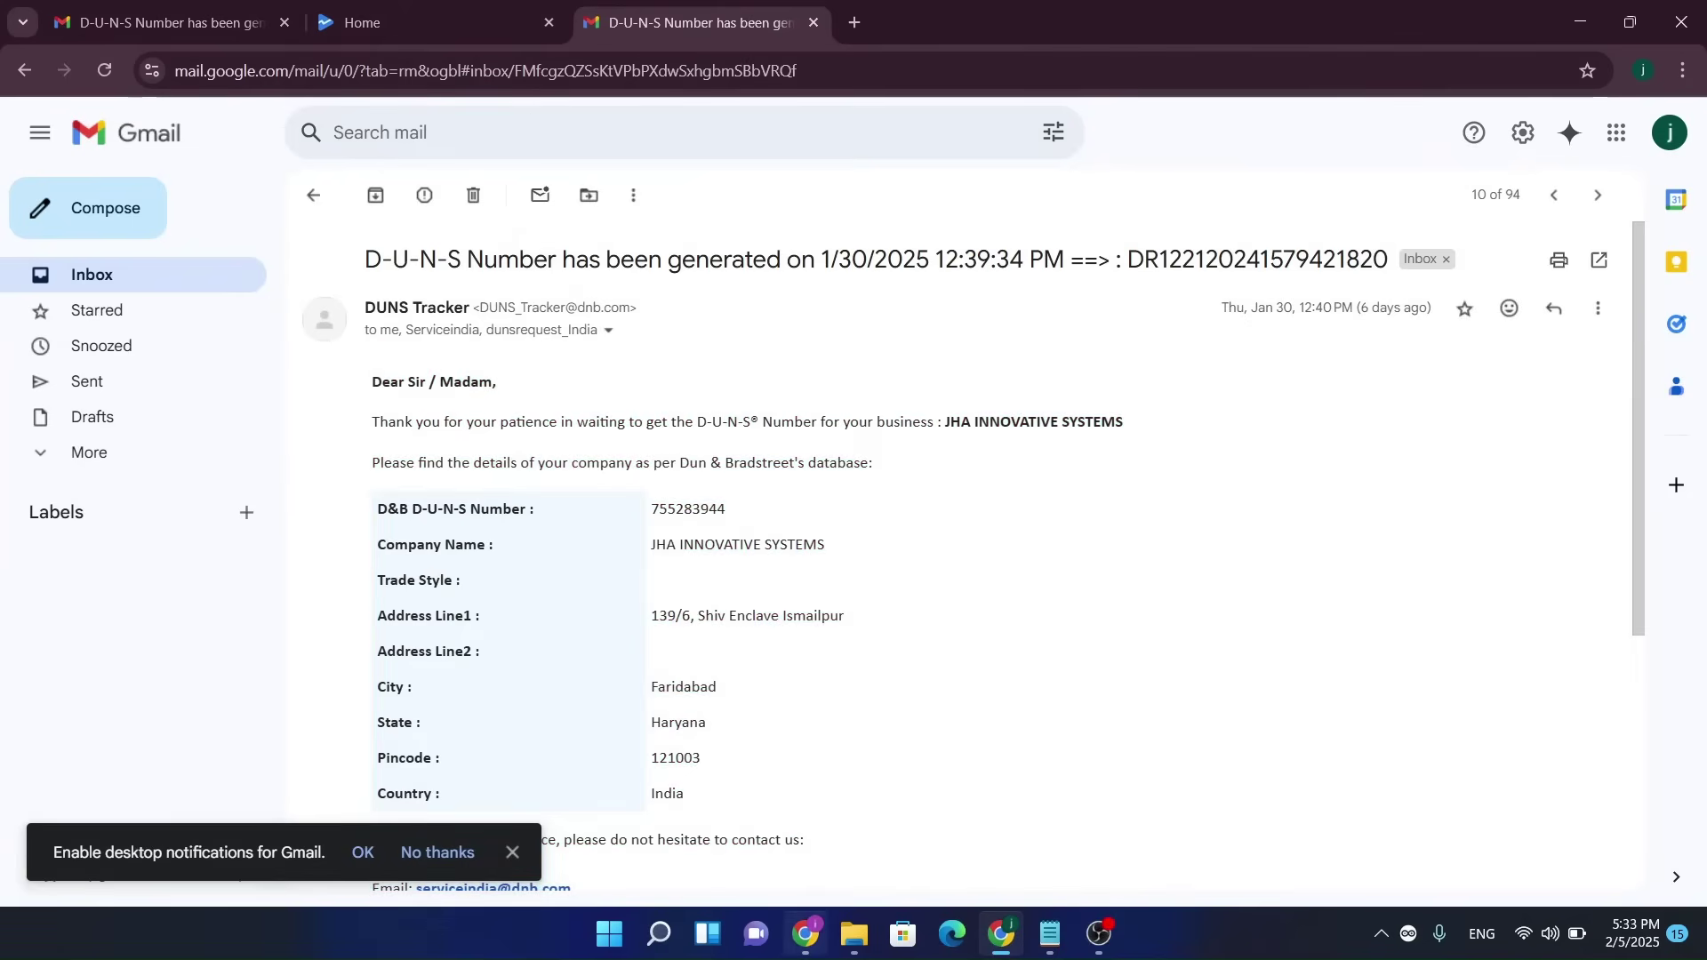
{"action": "left_click", "coordinate": [805, 813]}
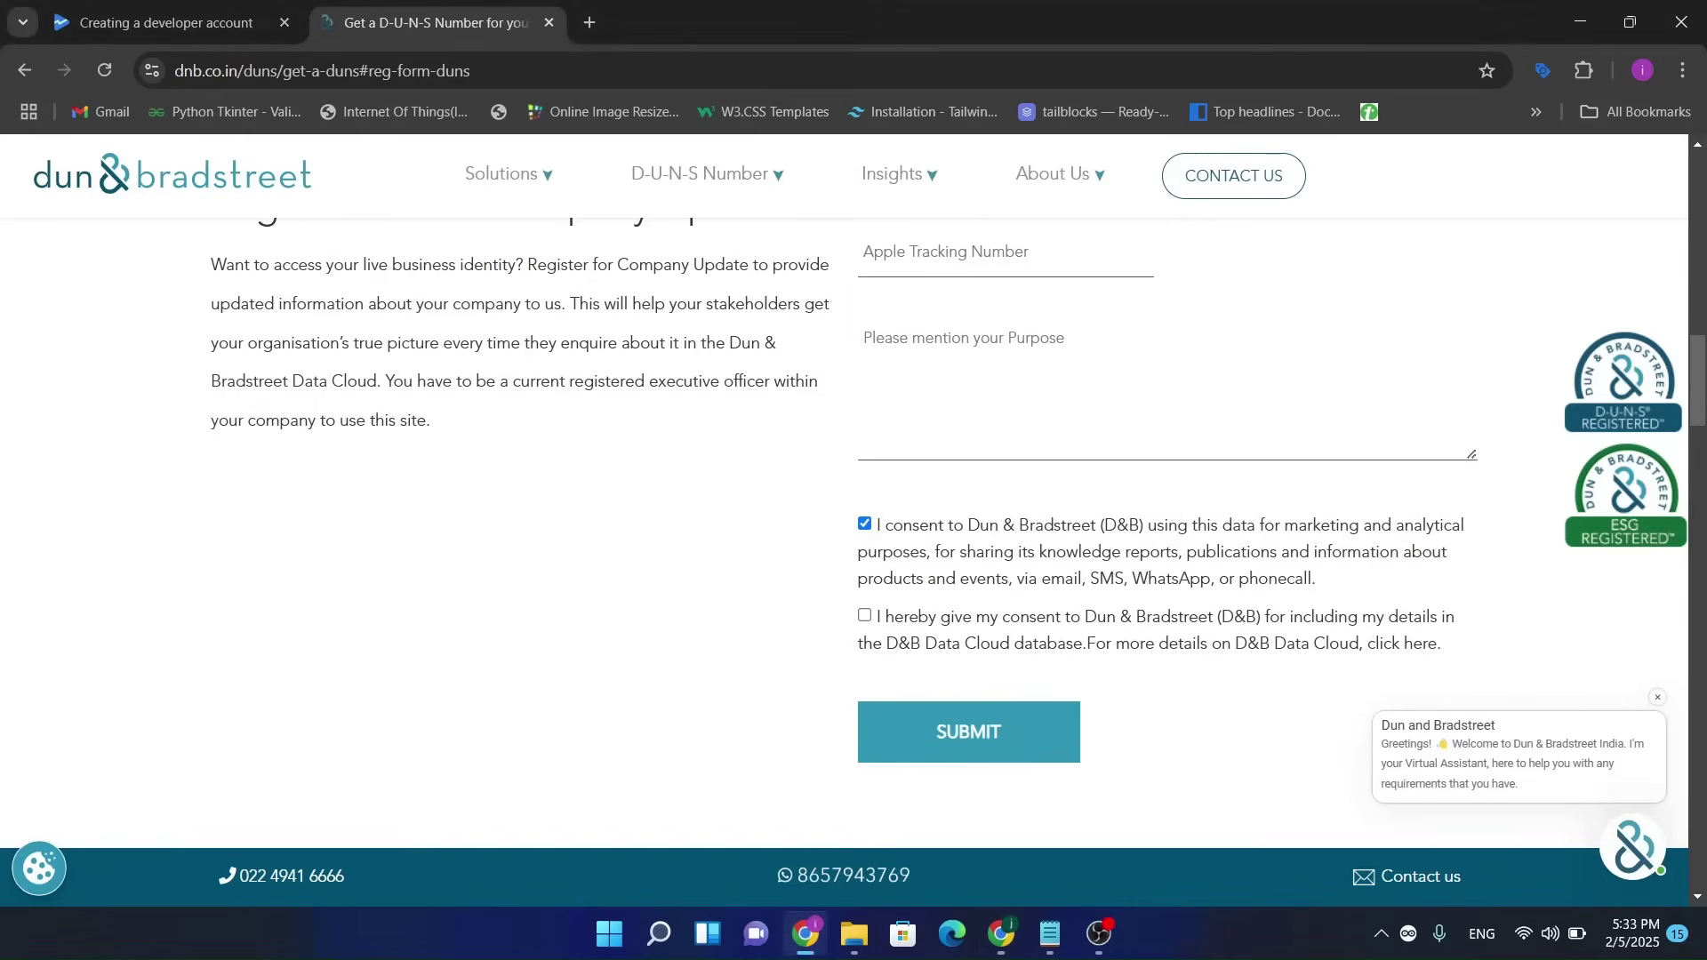
Back in Play Console, enter developer name 'jvskvs' and proceed to creating a payments profile.
{"action": "left_click", "coordinate": [155, 22]}
{"action": "scroll", "coordinate": [1123, 747], "scroll_direction": "down", "scroll_amount": 5}
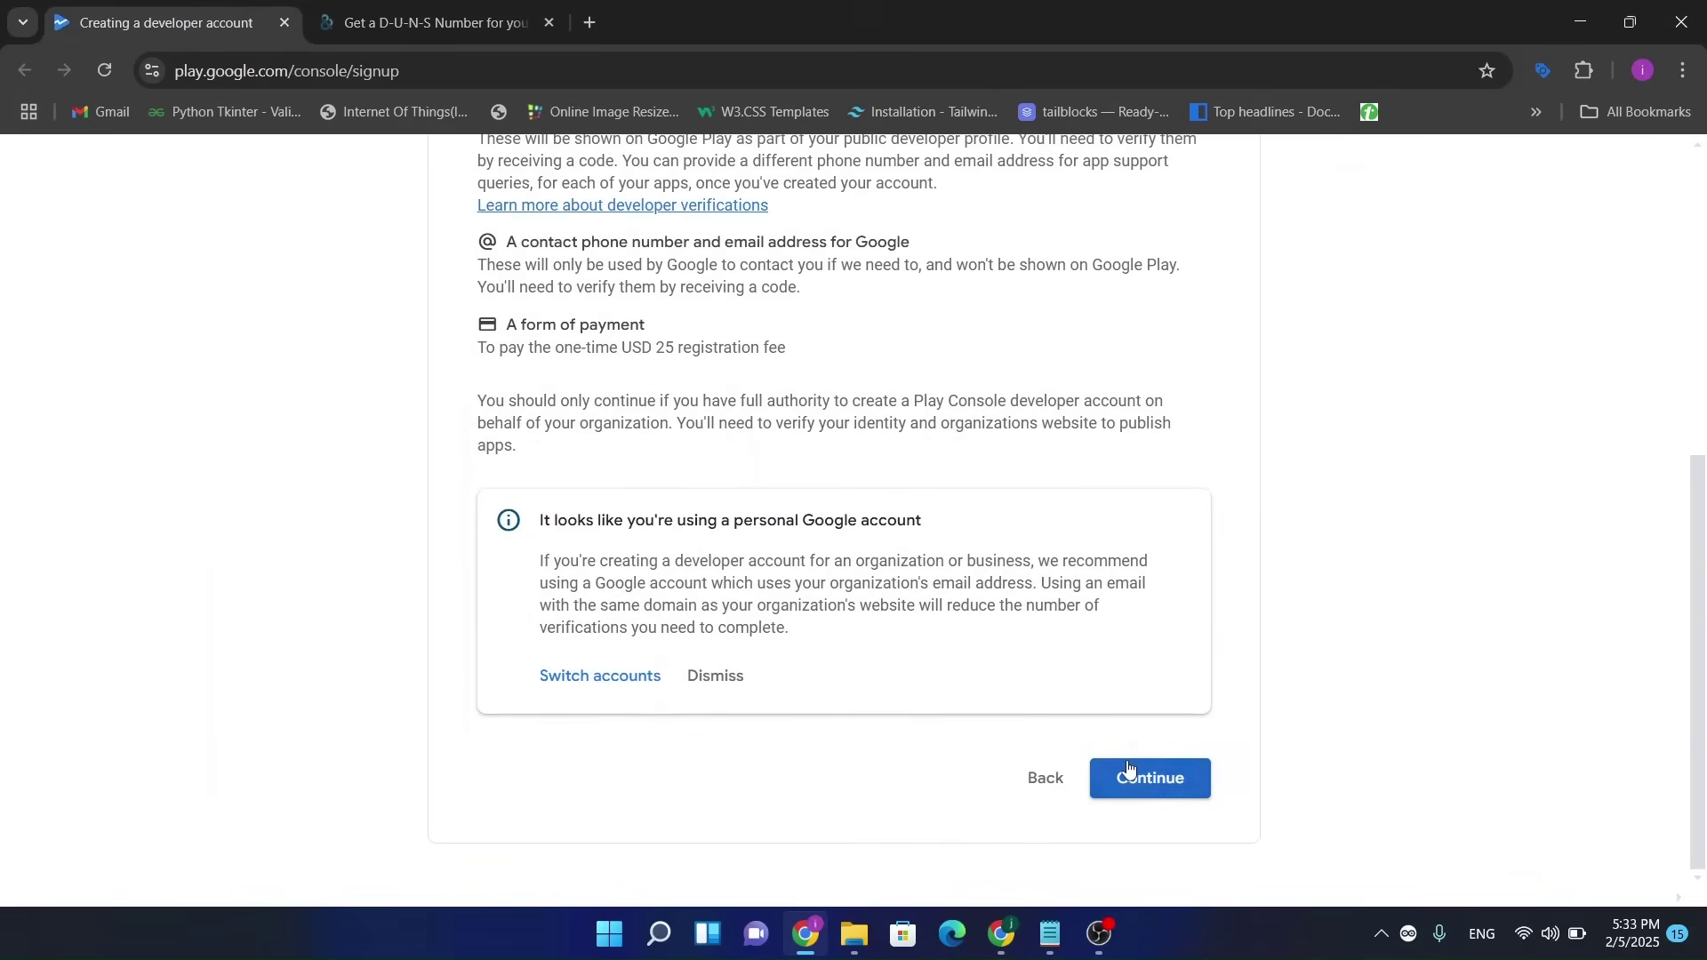
{"action": "left_click", "coordinate": [1127, 772]}
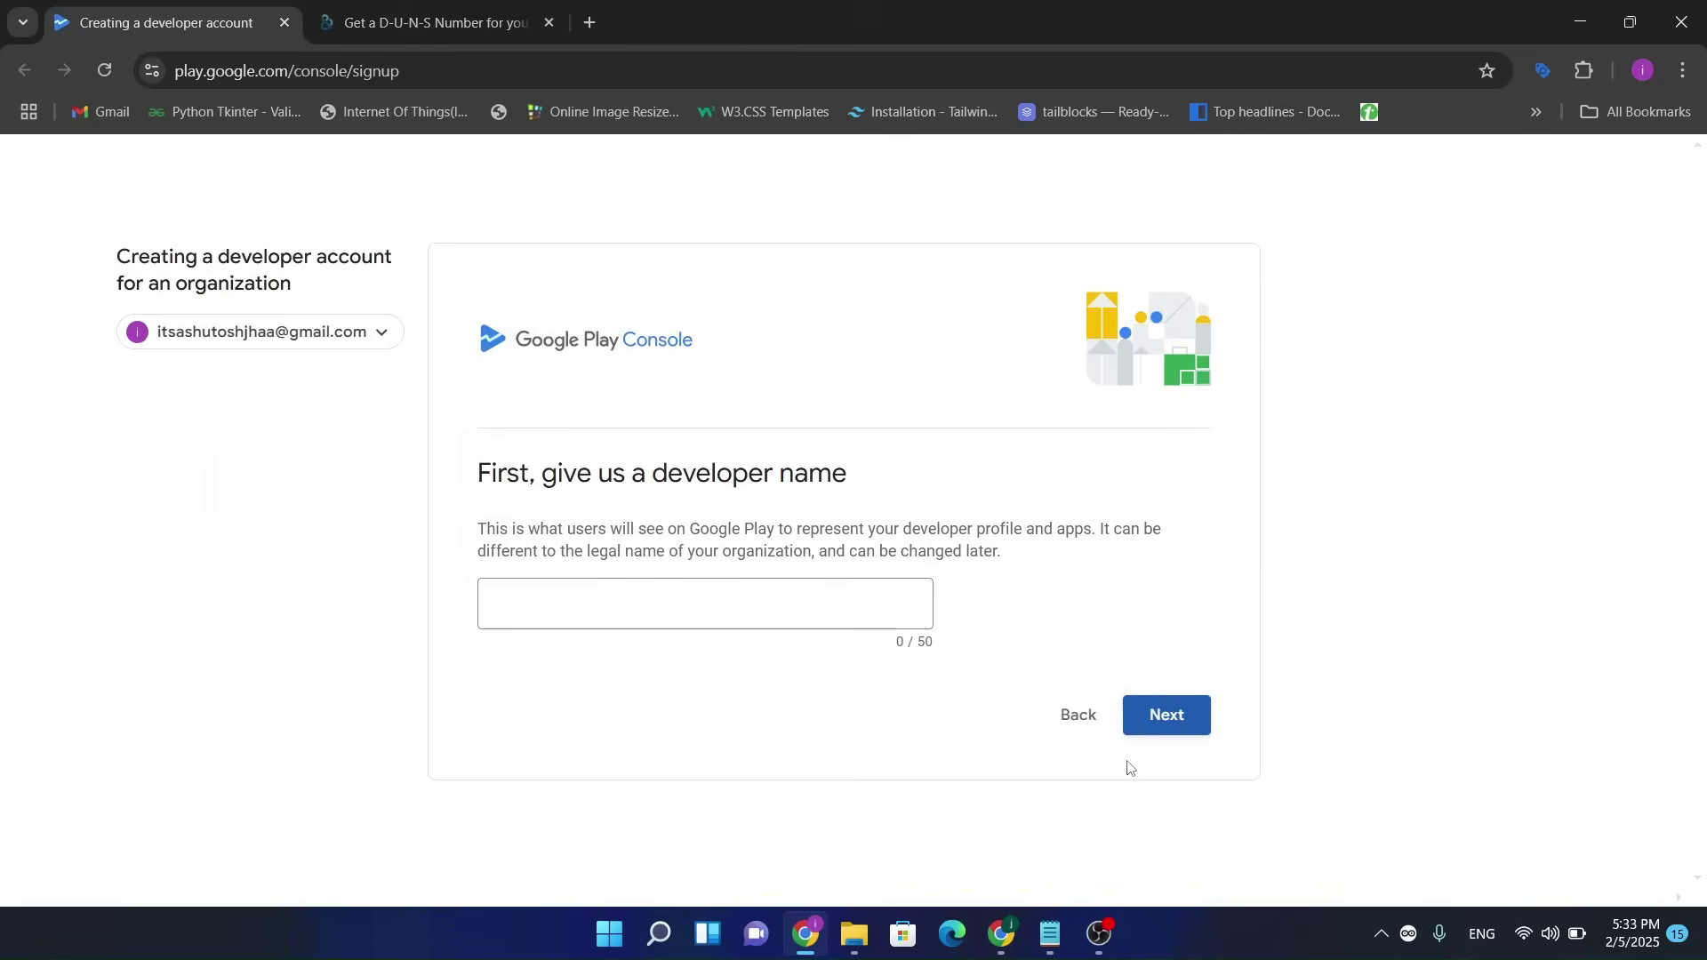
{"action": "left_click", "coordinate": [705, 590]}
{"action": "type", "text": "jvskvs"}
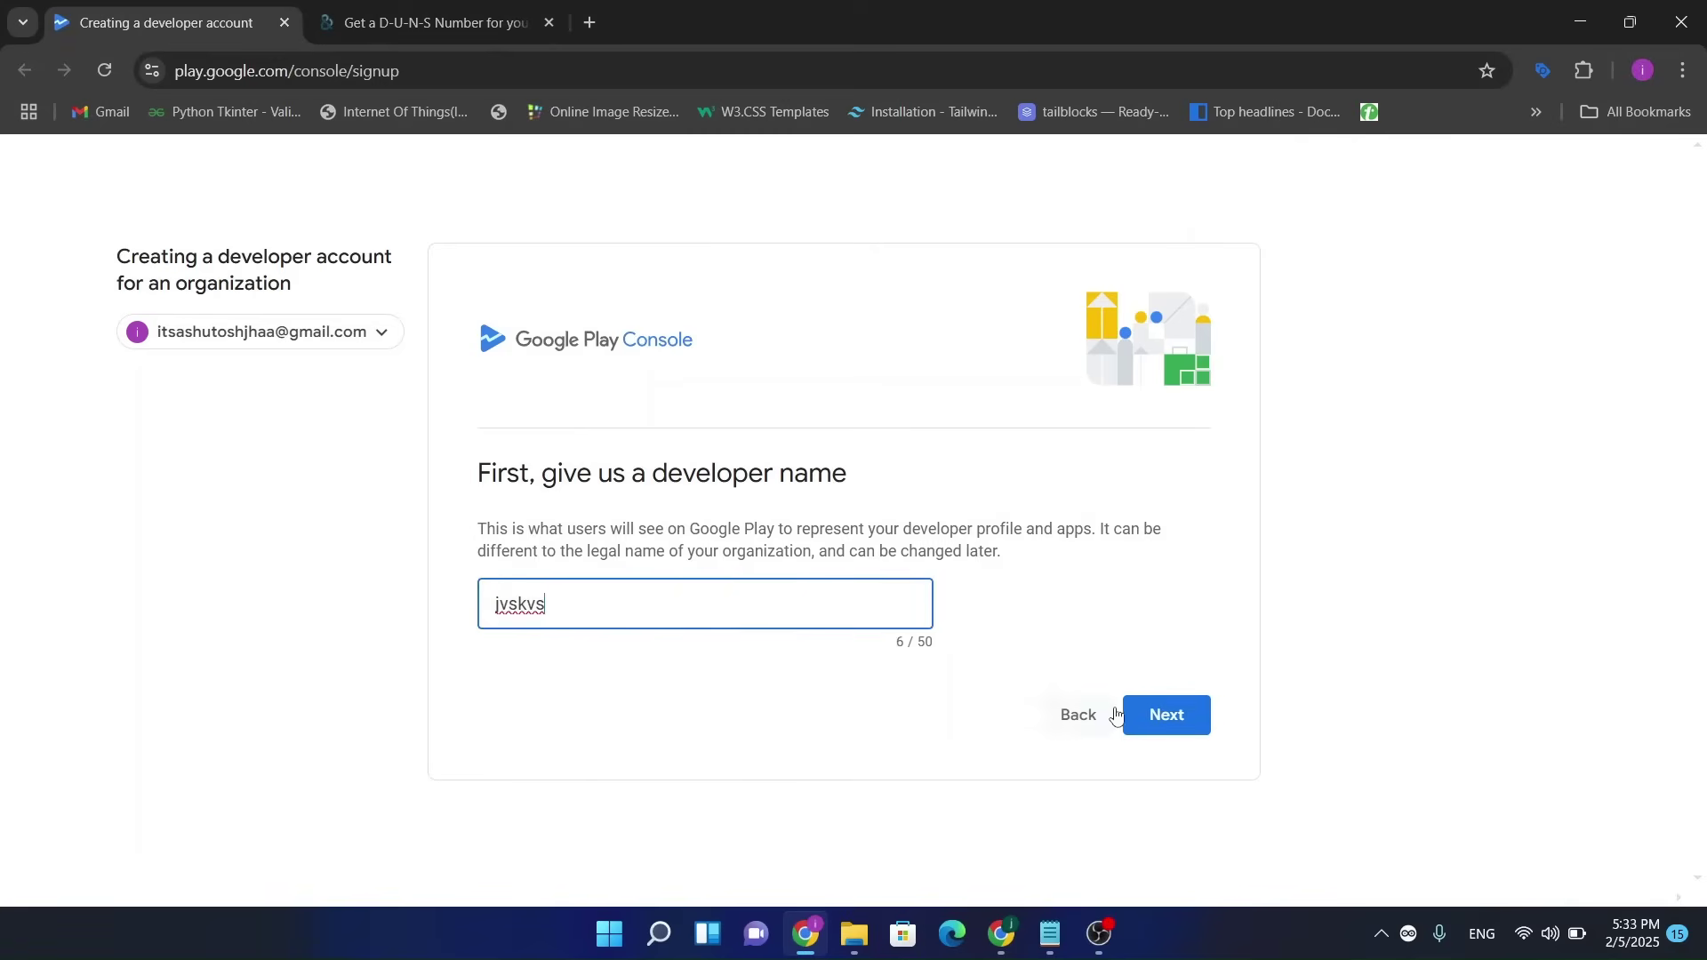
{"action": "left_click", "coordinate": [1147, 715]}
{"action": "scroll", "coordinate": [972, 572], "scroll_direction": "down", "scroll_amount": 1}
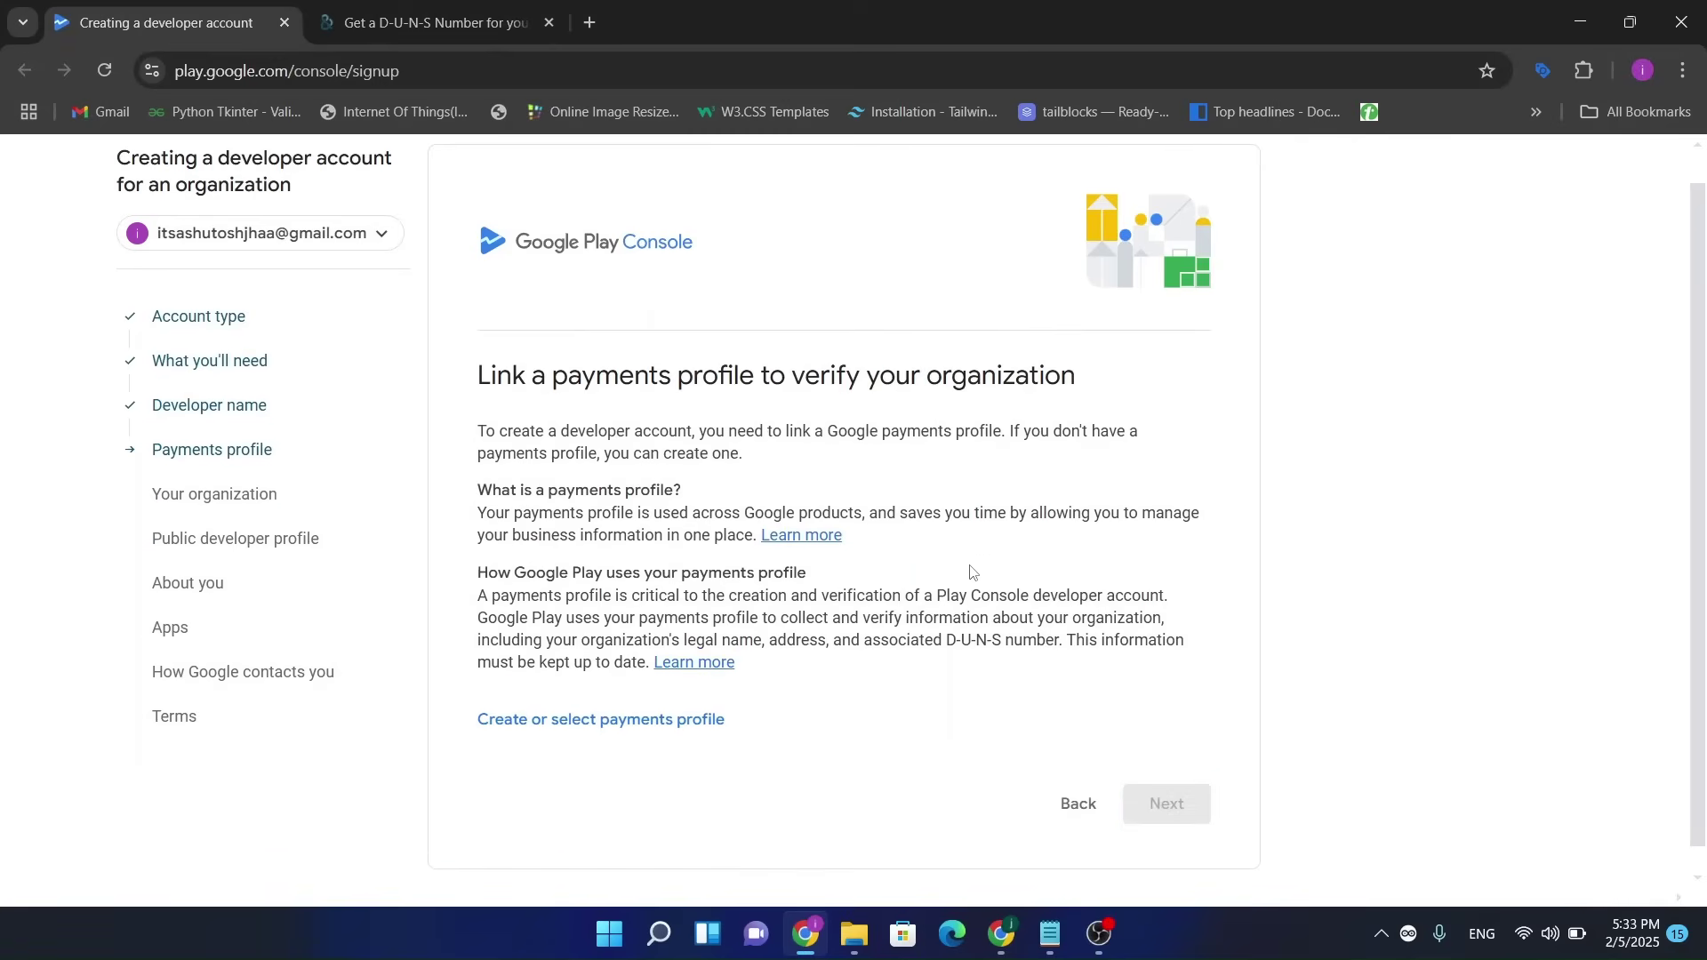
{"action": "left_click", "coordinate": [647, 692]}
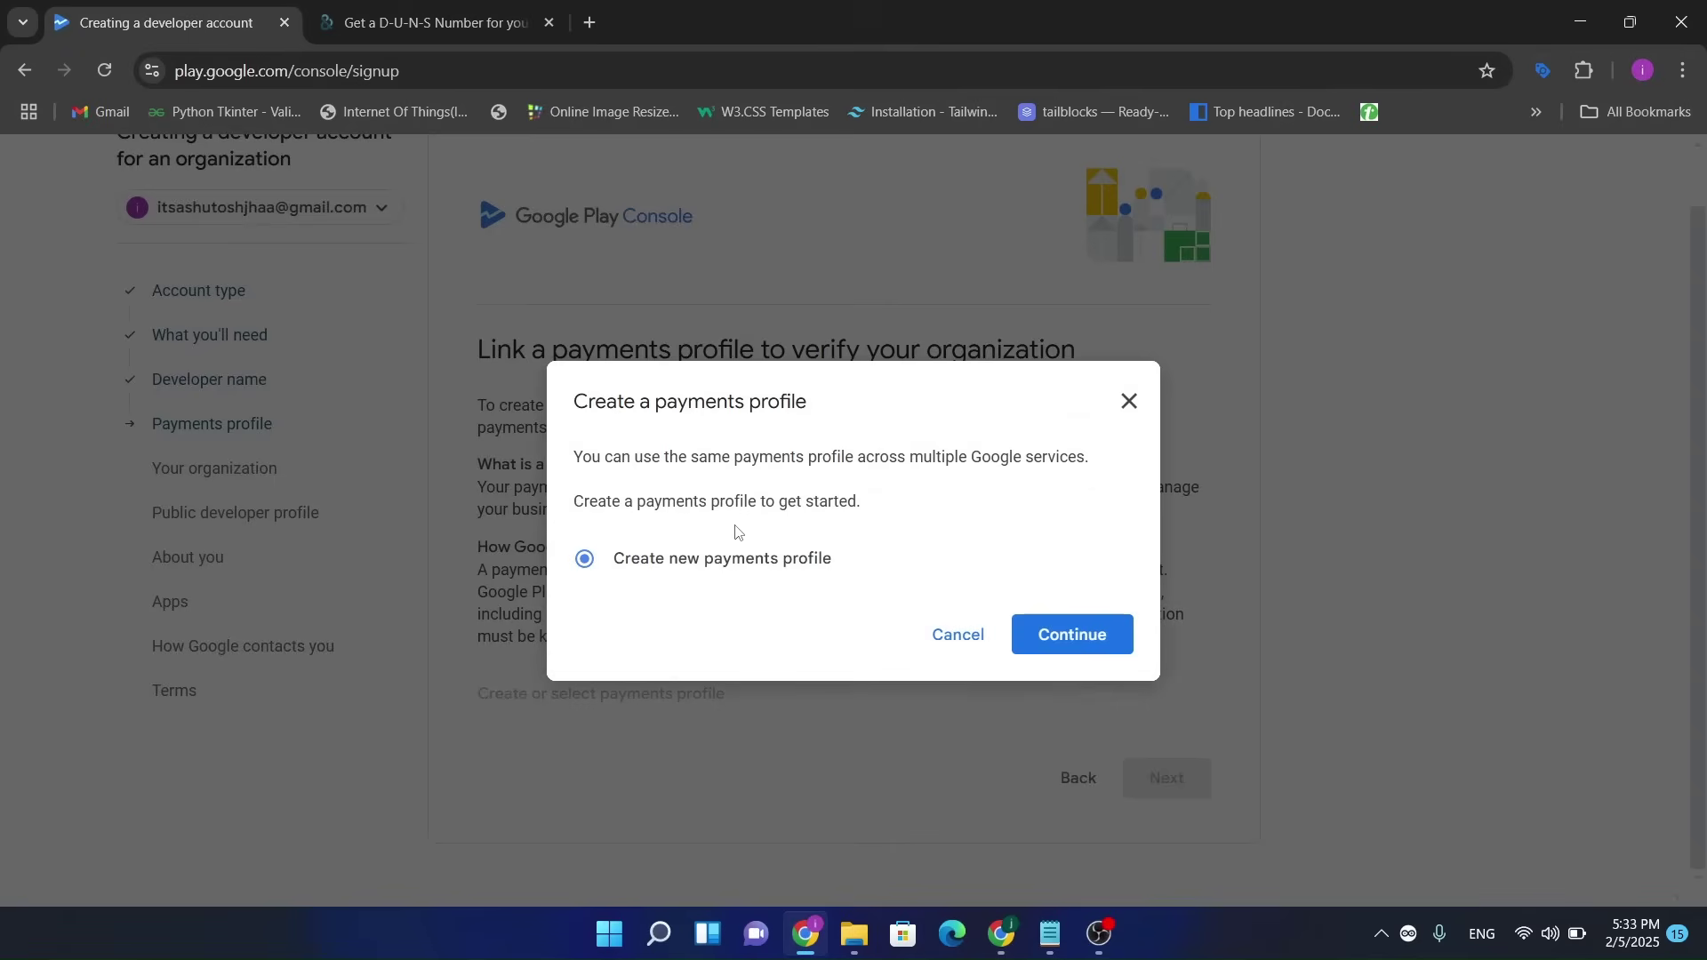
Continue with a new payments profile, then cancel the D-U-N-S number entry.
{"action": "left_click", "coordinate": [1034, 633]}
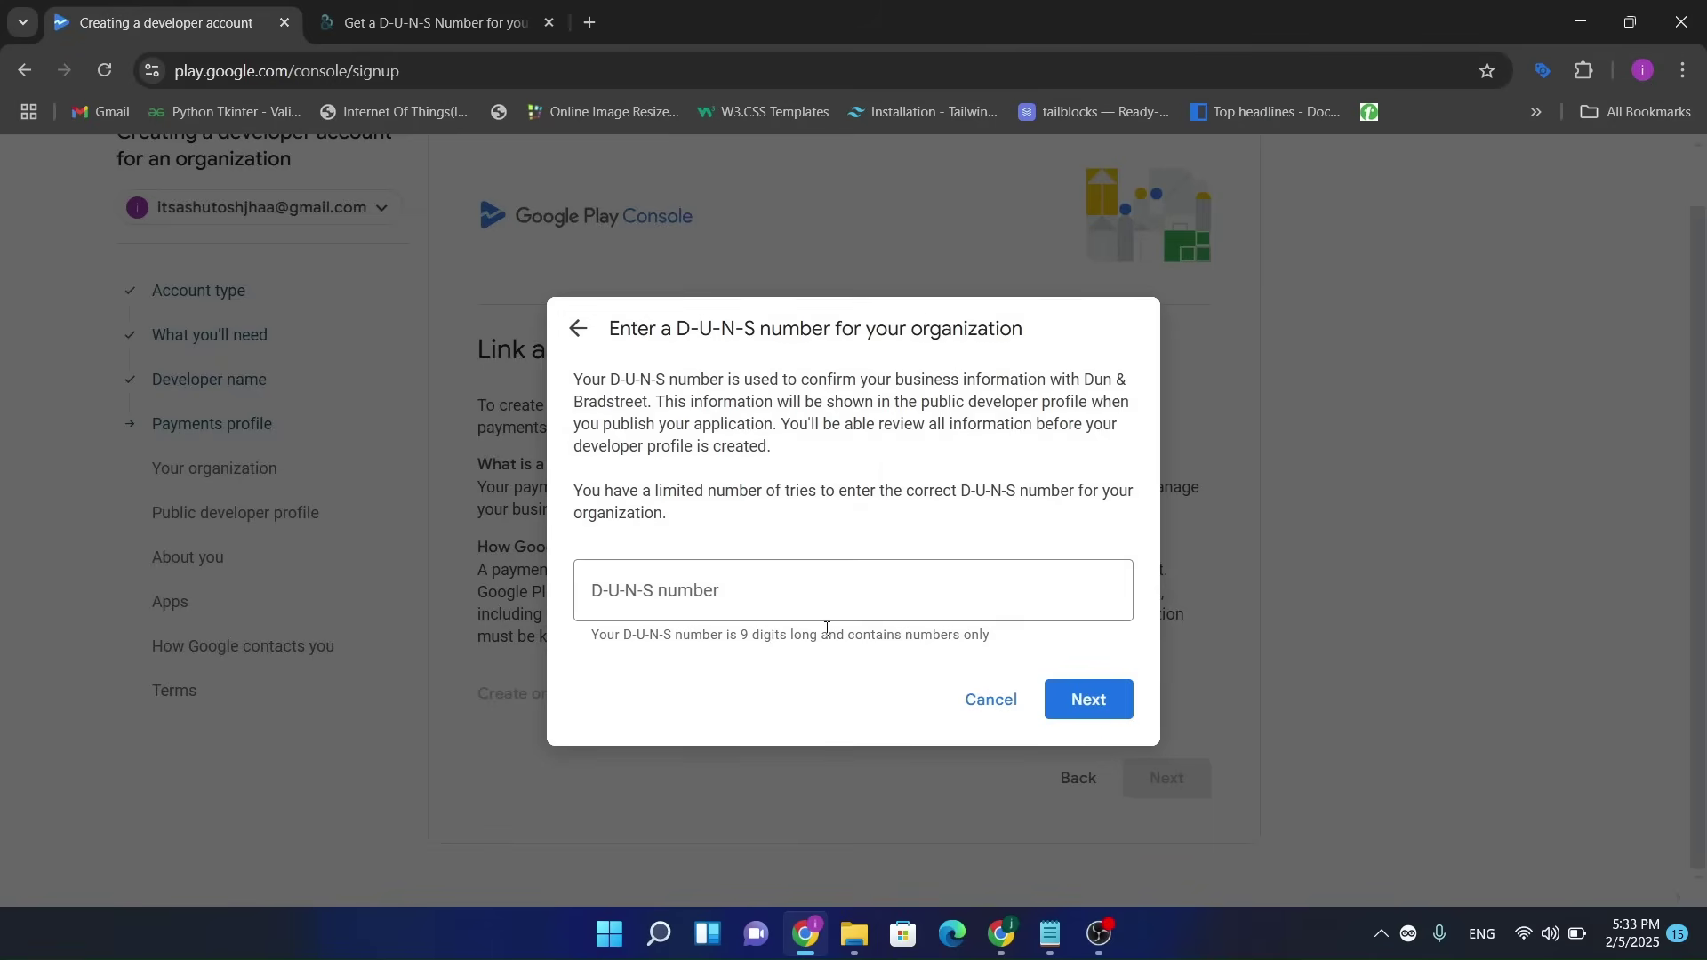
{"action": "left_click", "coordinate": [975, 583]}
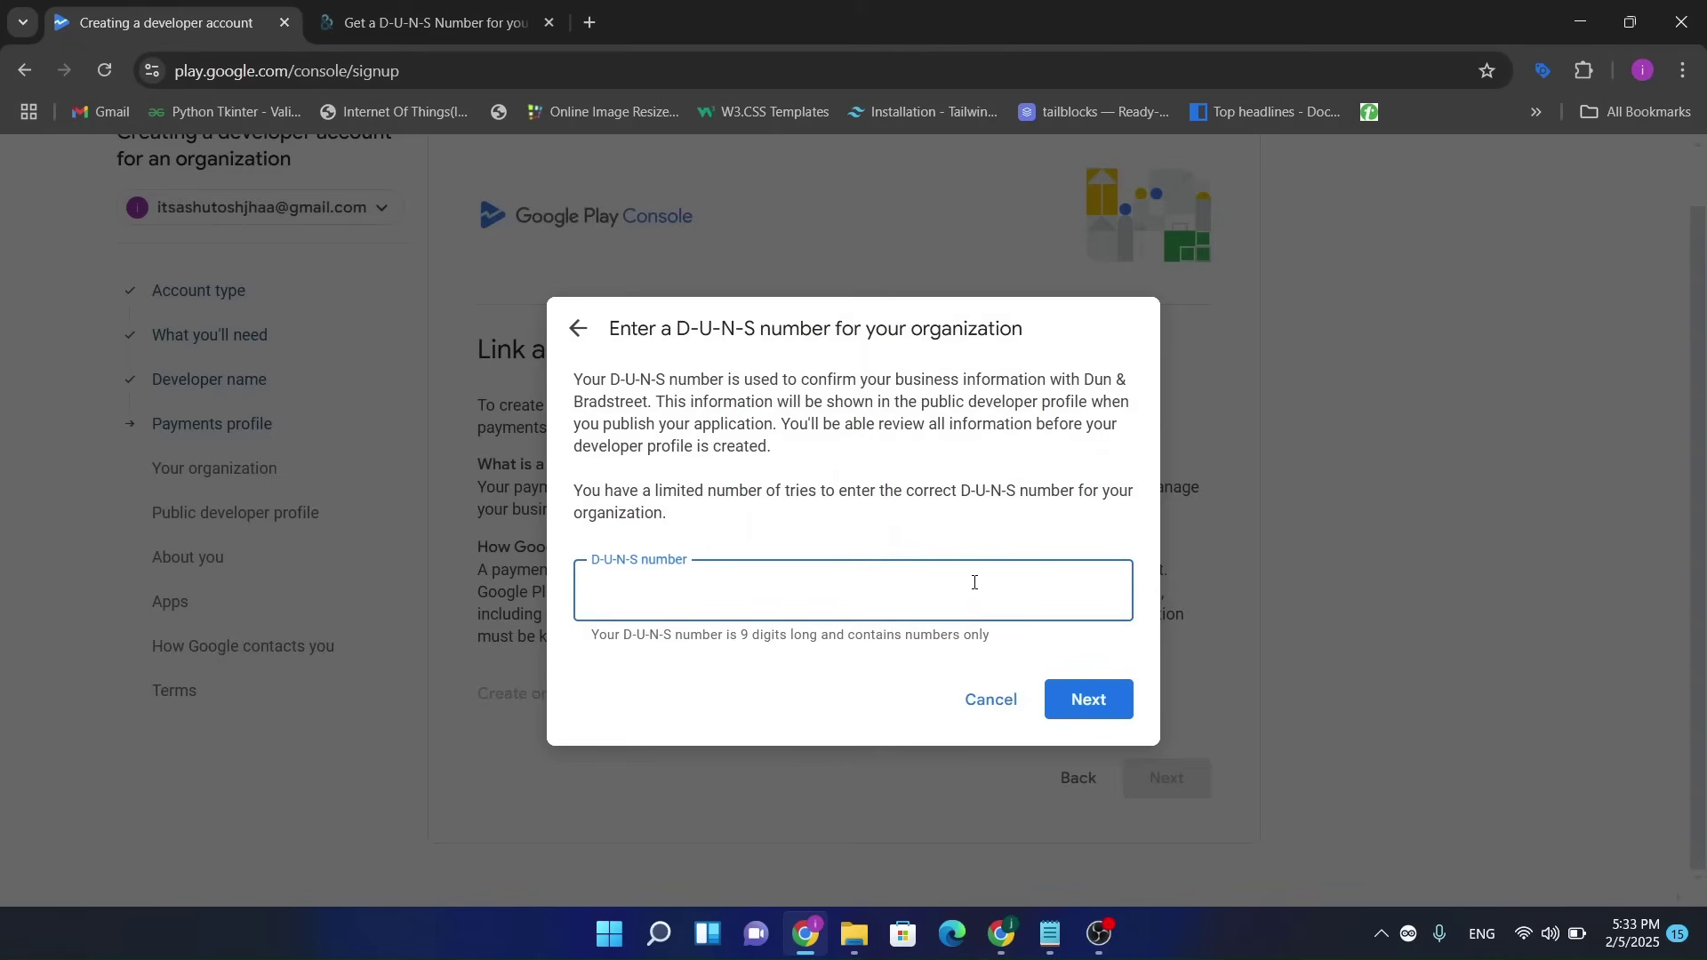
{"action": "left_click", "coordinate": [974, 716]}
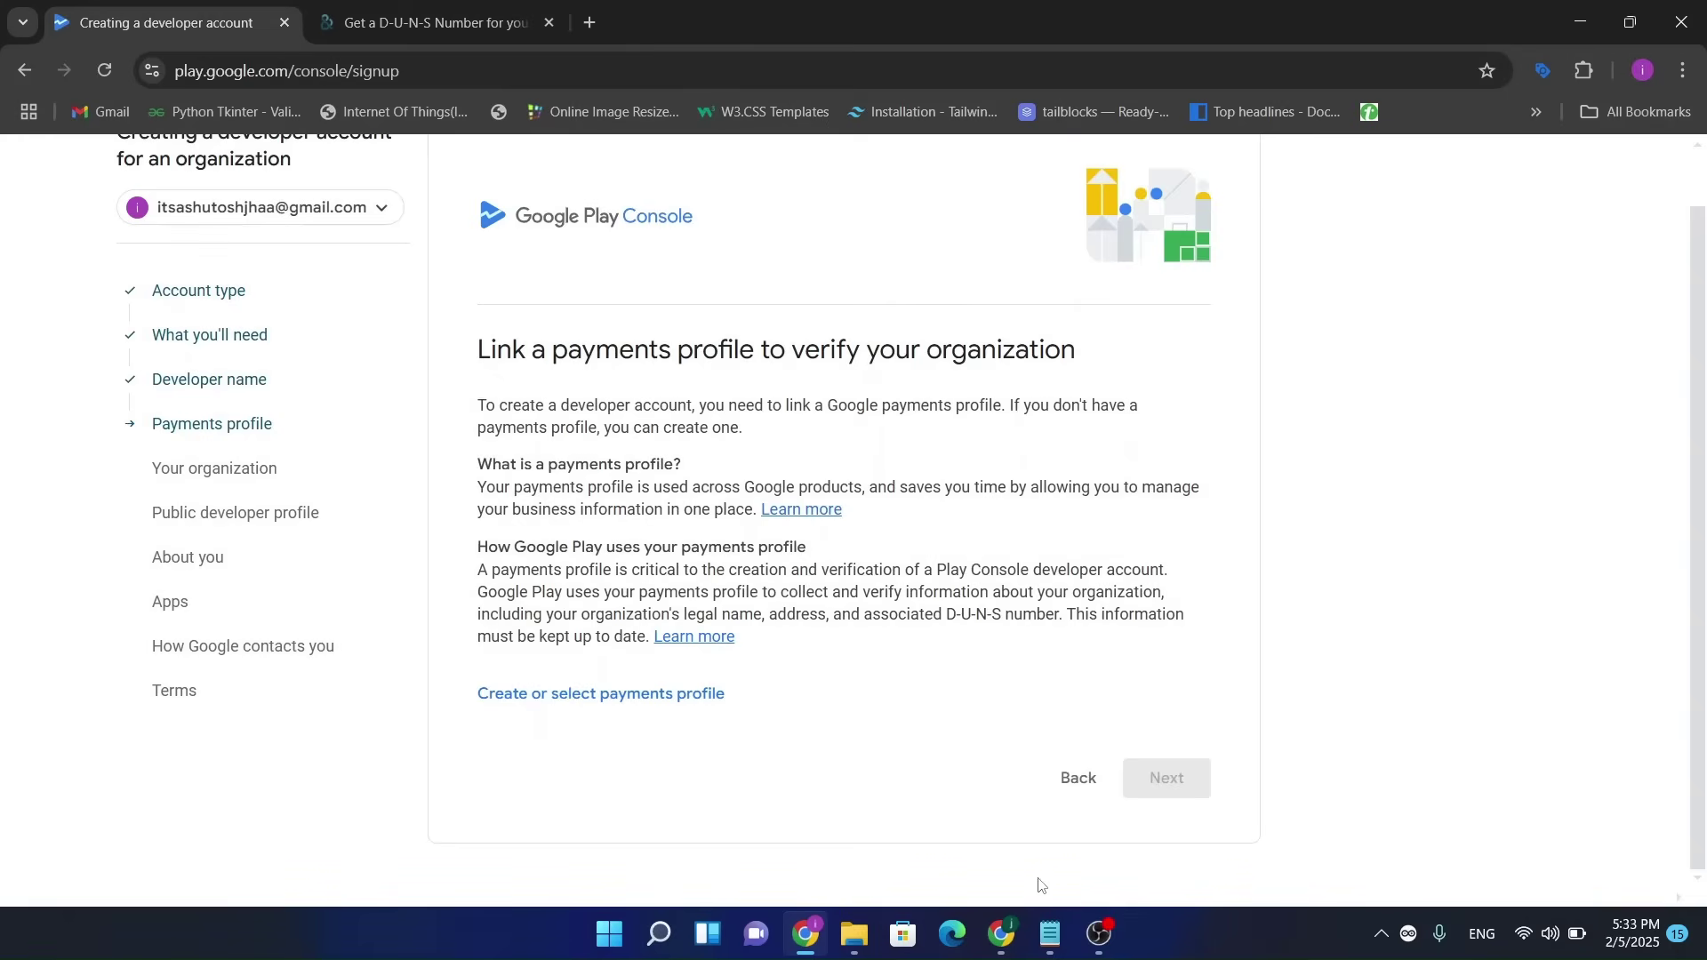
Switch to Gmail and reopen Google Play Console's 'Your identity has been verified' email from the inbox.
{"action": "left_click", "coordinate": [1000, 934]}
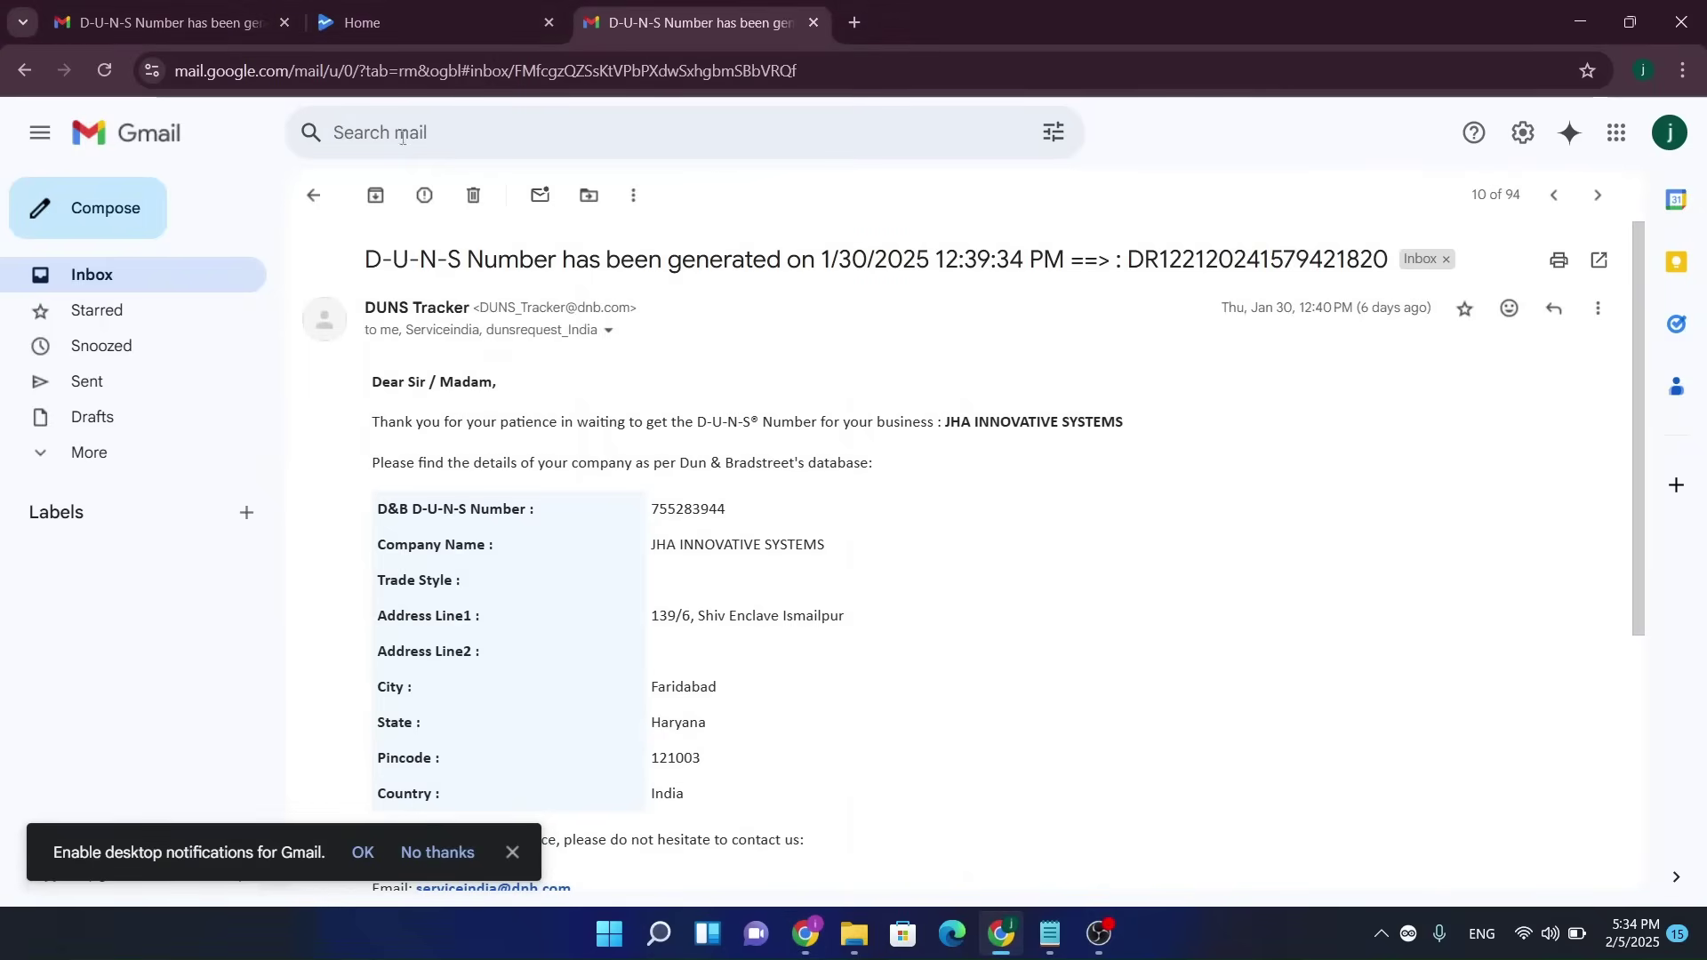
{"action": "left_click", "coordinate": [313, 196]}
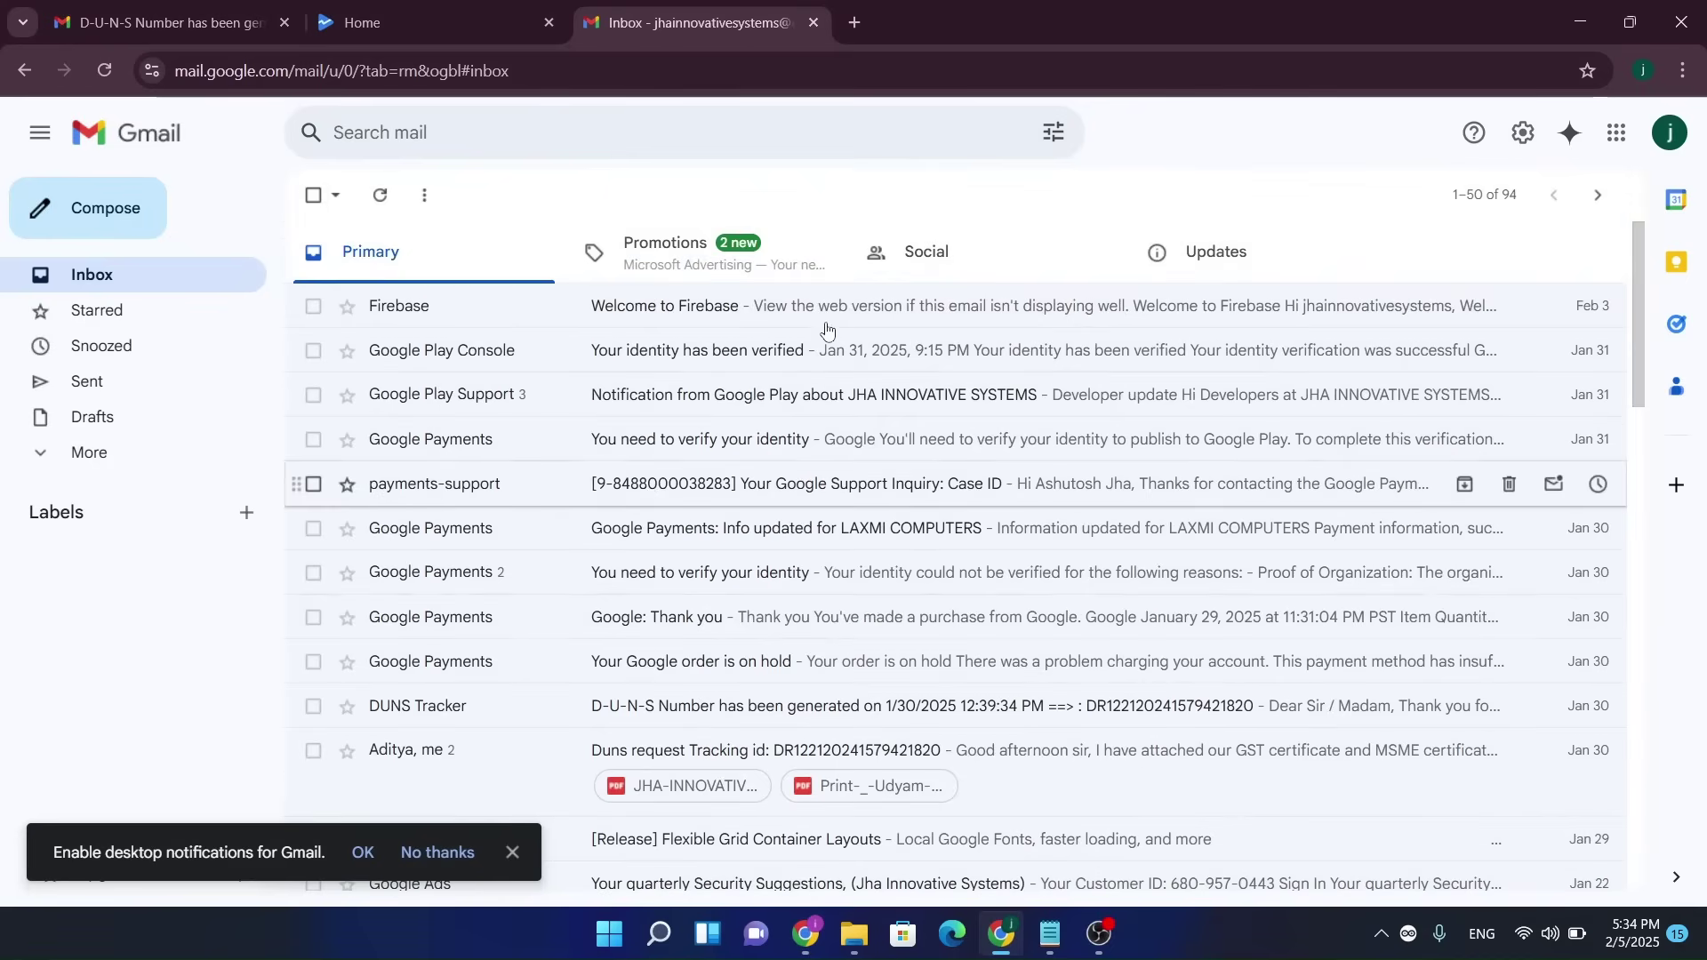
{"action": "left_click", "coordinate": [738, 350]}
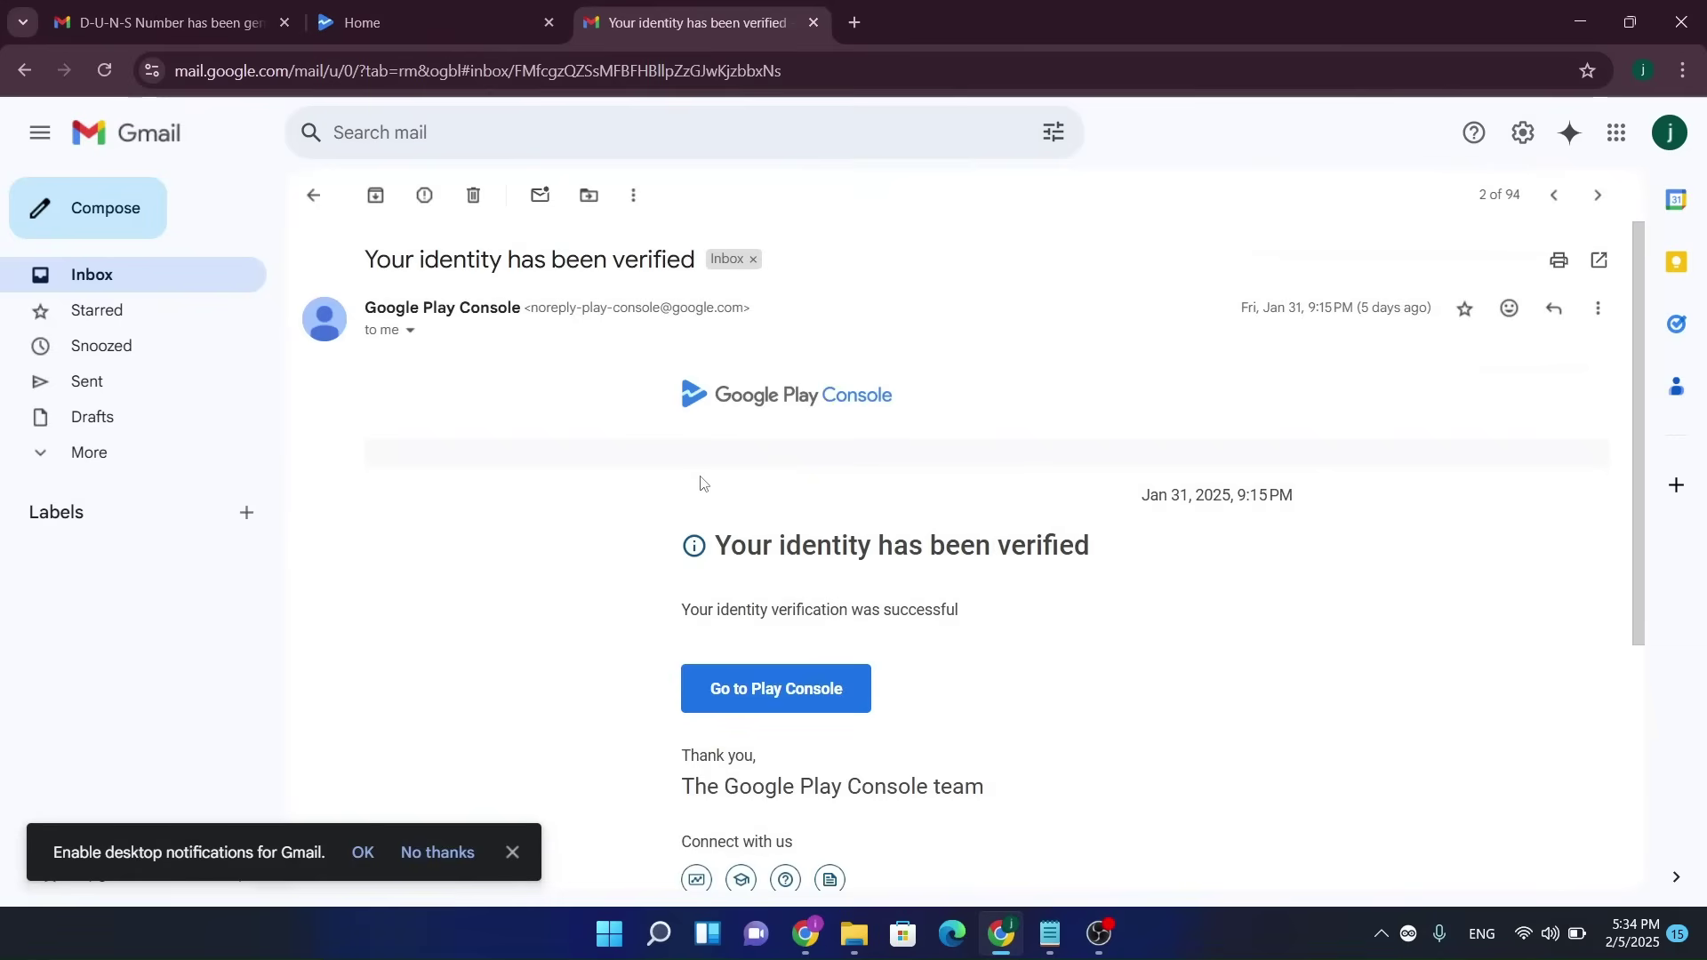
{"action": "scroll", "coordinate": [595, 552], "scroll_direction": "down", "scroll_amount": 3}
{"action": "scroll", "coordinate": [595, 553], "scroll_direction": "up", "scroll_amount": 3}
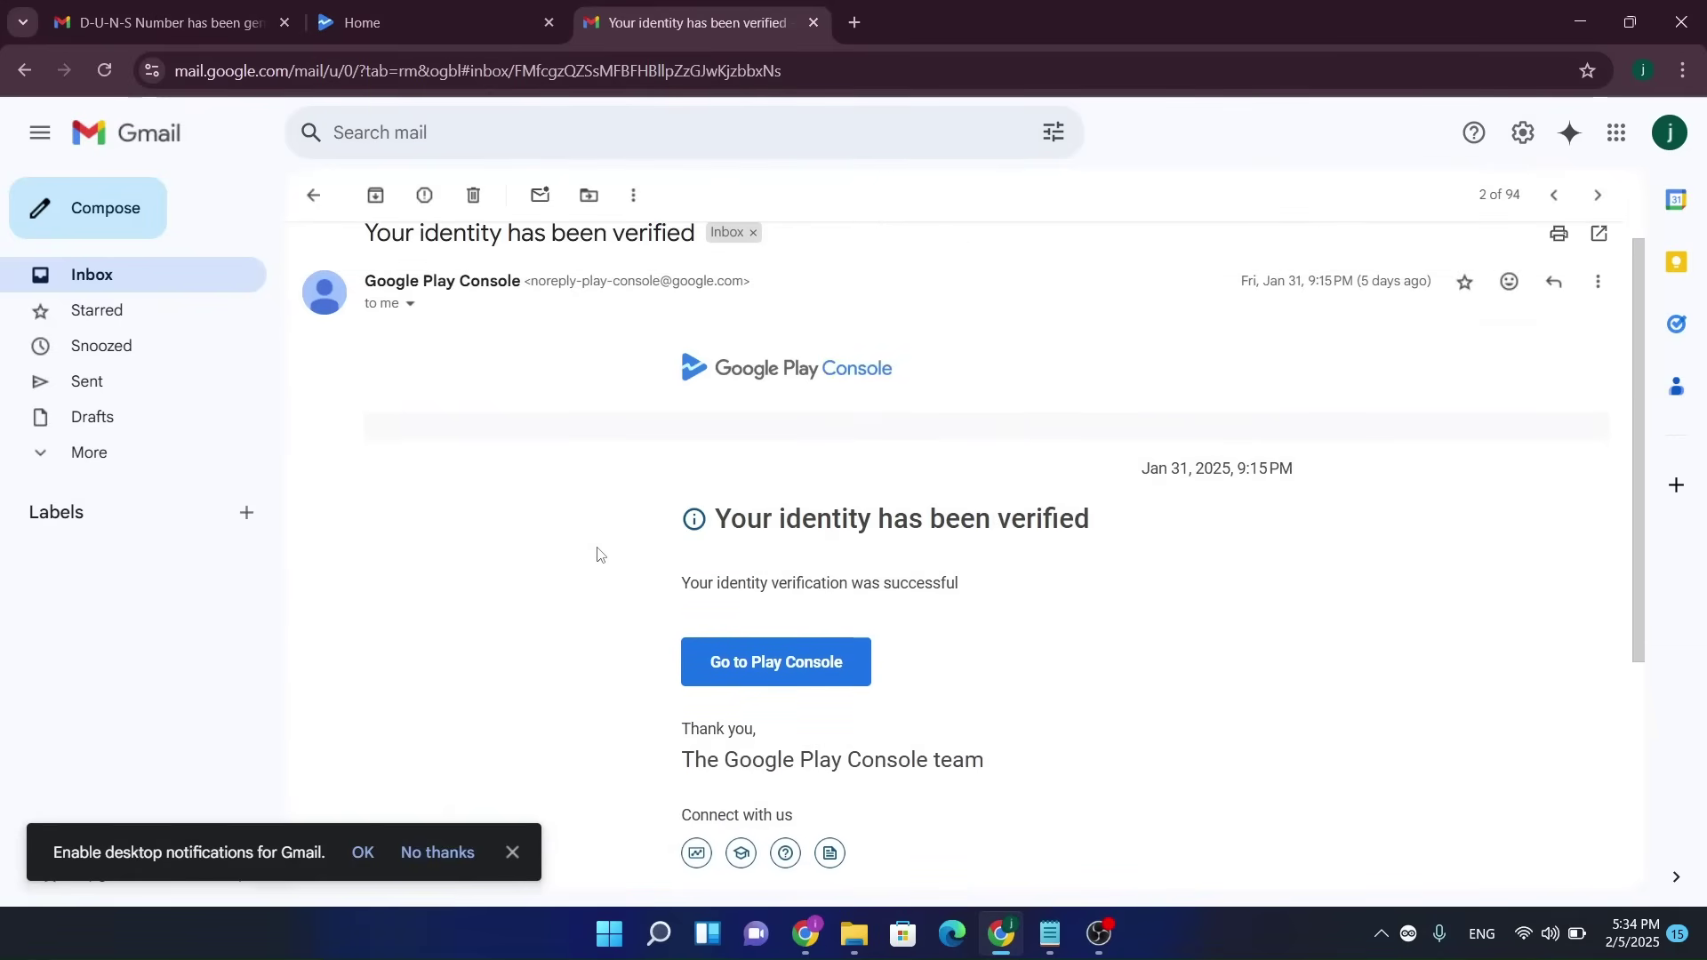